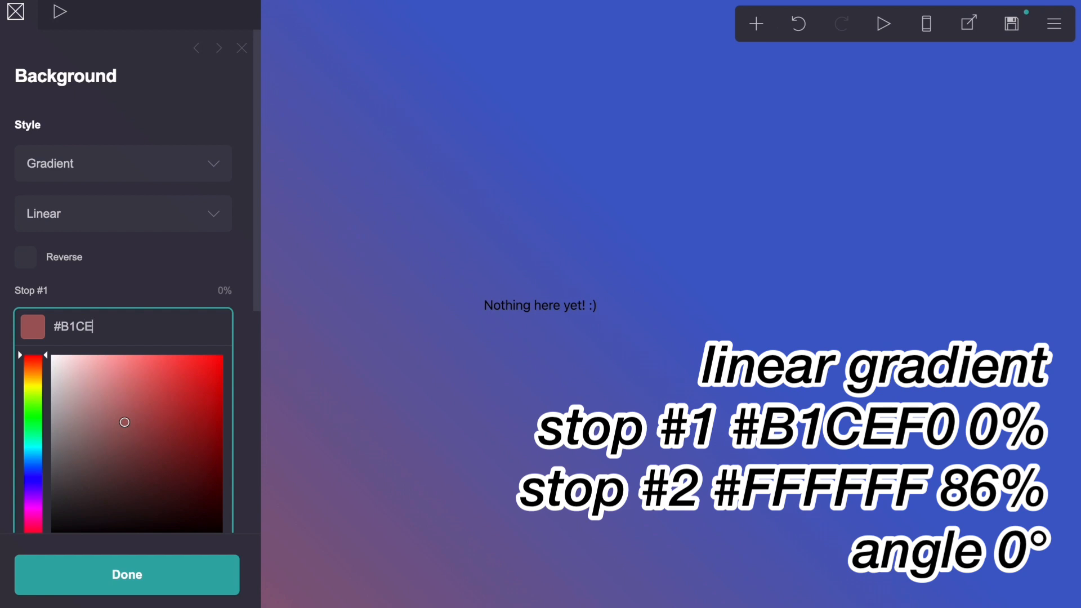
Step: Set the background gradient's first stop to #B1CEF0 and its second stop to #FFFFFF at 86%
{"action": "type", "text": "0"}
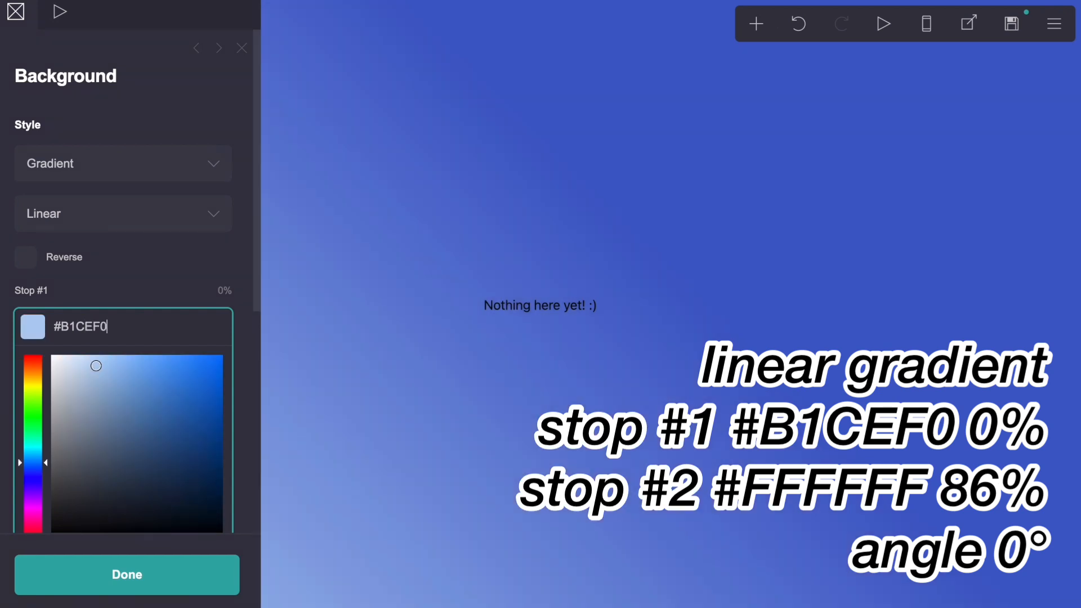
{"action": "left_click", "coordinate": [119, 274]}
{"action": "scroll", "coordinate": [118, 275], "scroll_direction": "down", "scroll_amount": 3}
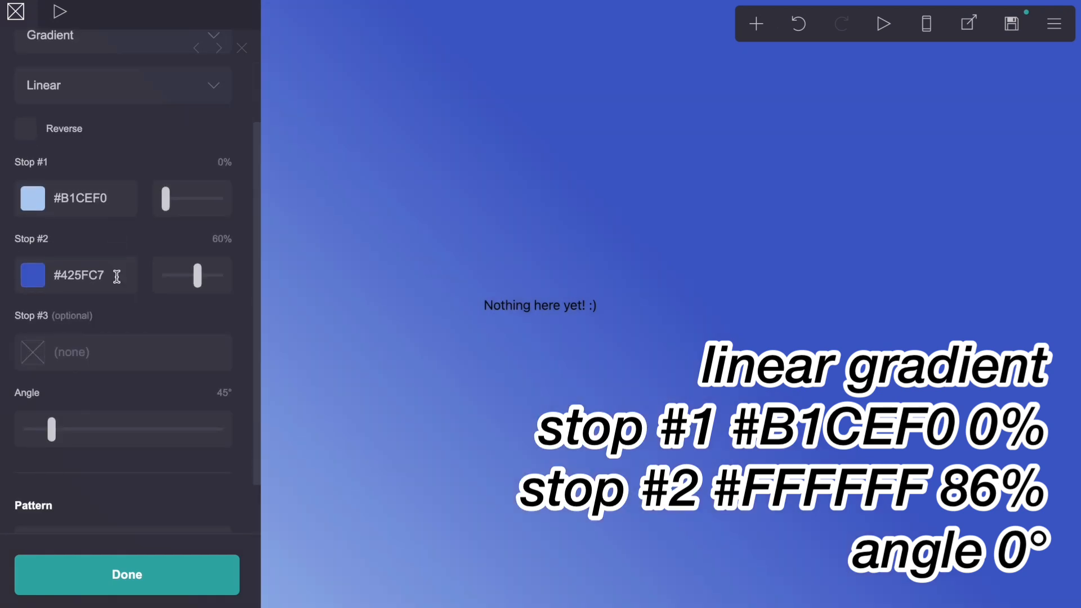
{"action": "left_click", "coordinate": [116, 276]}
{"action": "left_click_drag", "start_coordinate": [78, 316], "coordinate": [23, 237]}
{"action": "left_click", "coordinate": [189, 241]}
{"action": "left_click", "coordinate": [215, 239]}
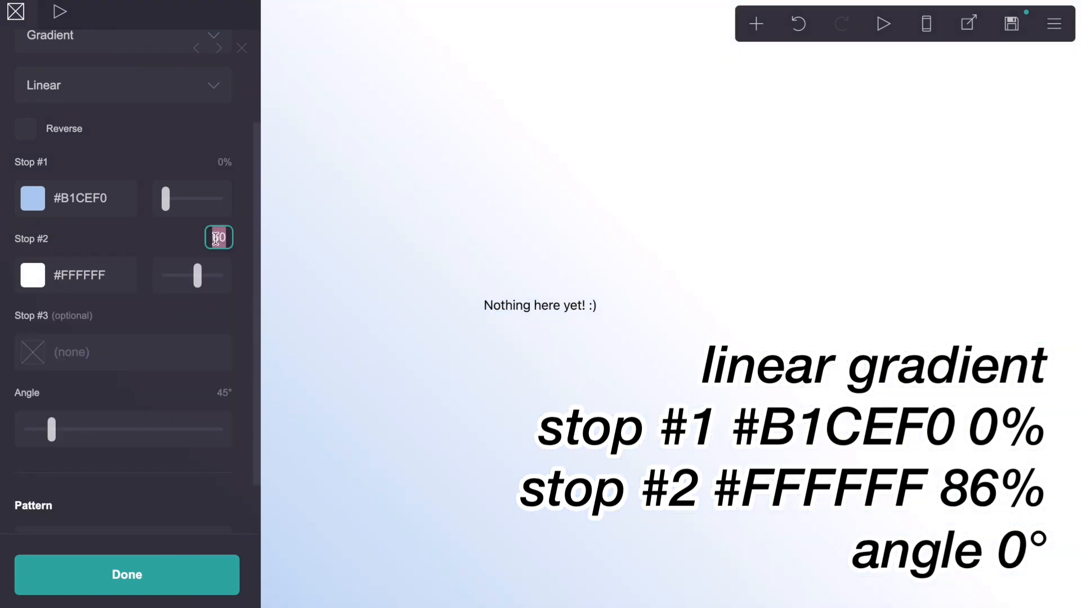
{"action": "type", "text": "86"}
{"action": "key", "text": "Return"}
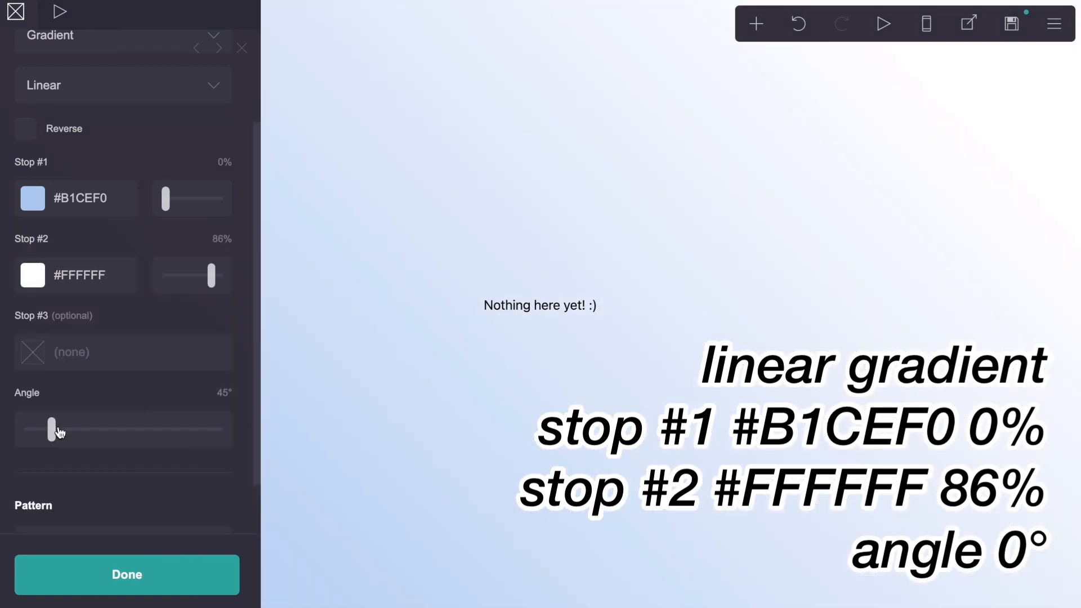
Step: Set the background gradient's angle to 0° and close the background settings
{"action": "left_click", "coordinate": [224, 393]}
{"action": "type", "text": "0"}
{"action": "key", "text": "Return"}
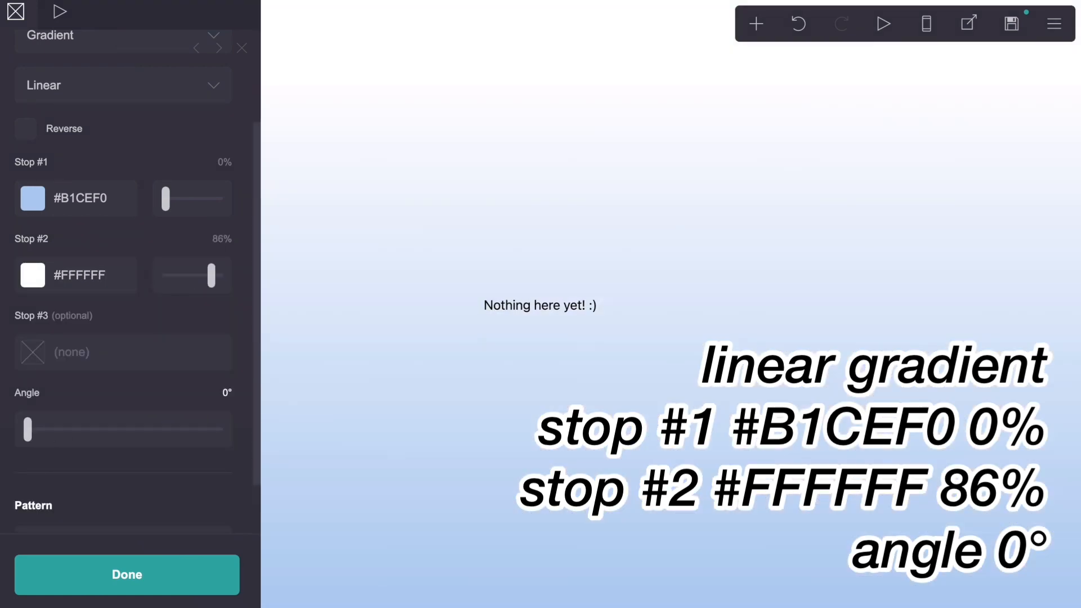
{"action": "scroll", "coordinate": [218, 367], "scroll_direction": "up", "scroll_amount": 2}
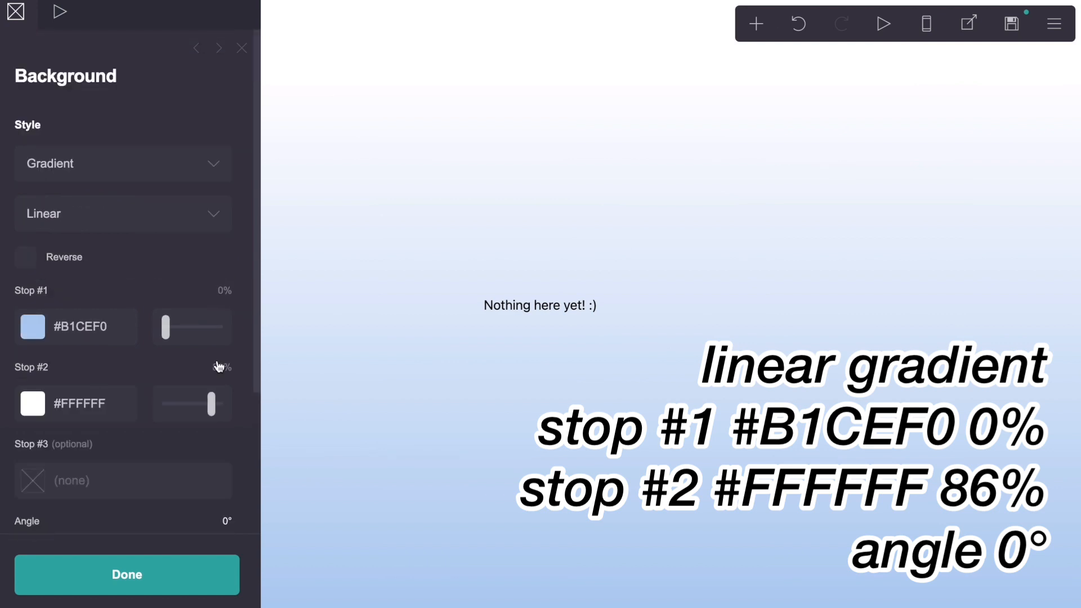
{"action": "left_click", "coordinate": [242, 49]}
Step: Delete the "Nothing here yet! :)" placeholder text element
{"action": "left_click", "coordinate": [519, 309]}
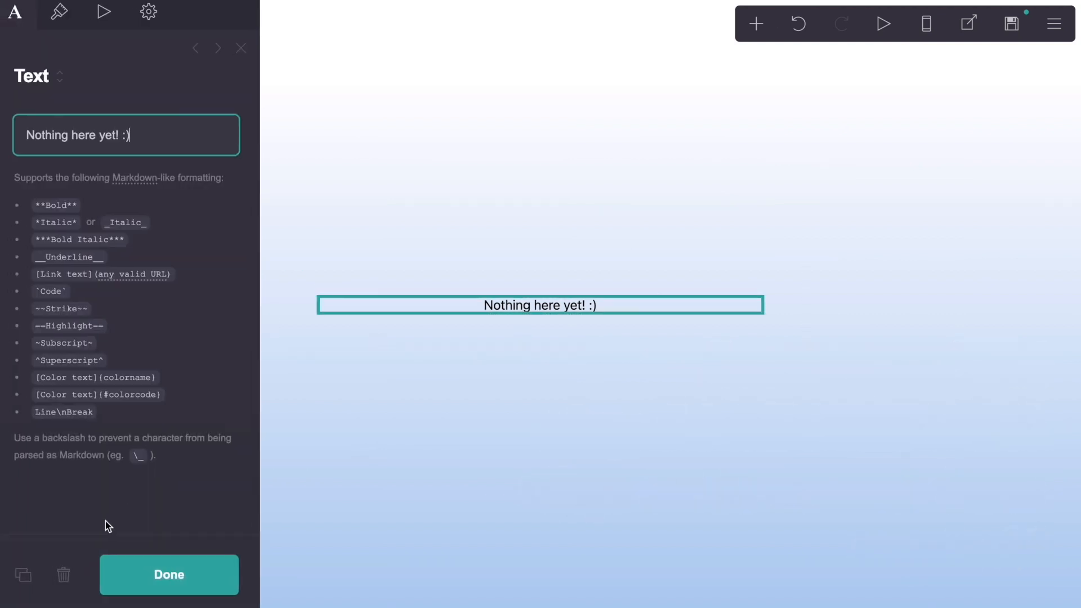
{"action": "left_click", "coordinate": [63, 574]}
Step: Change the page style to Box and set the page width to 20
{"action": "left_click", "coordinate": [1053, 24]}
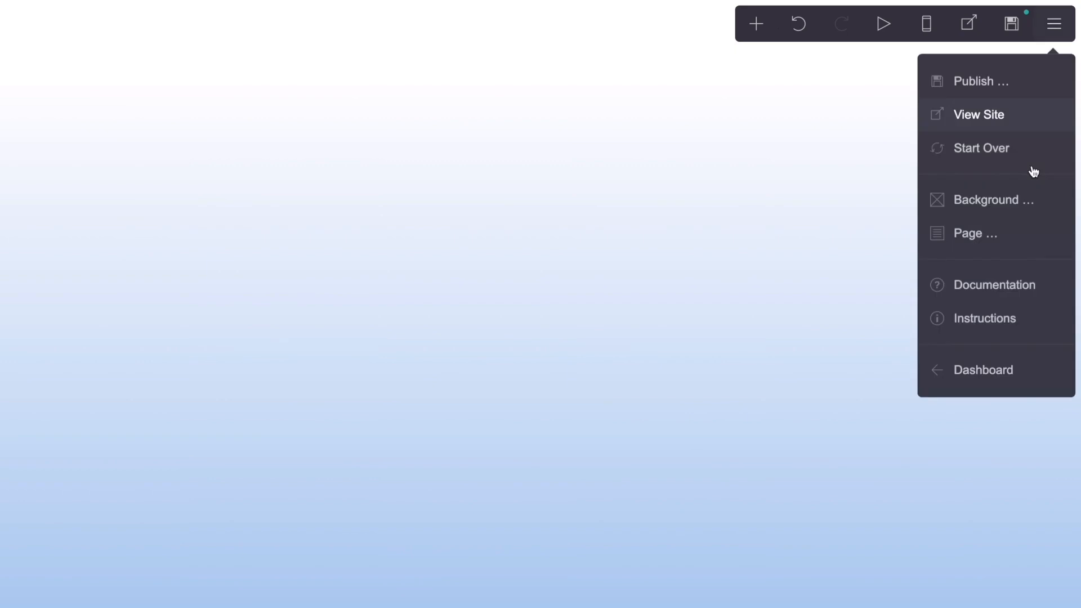
{"action": "left_click", "coordinate": [1016, 246]}
{"action": "left_click", "coordinate": [208, 171]}
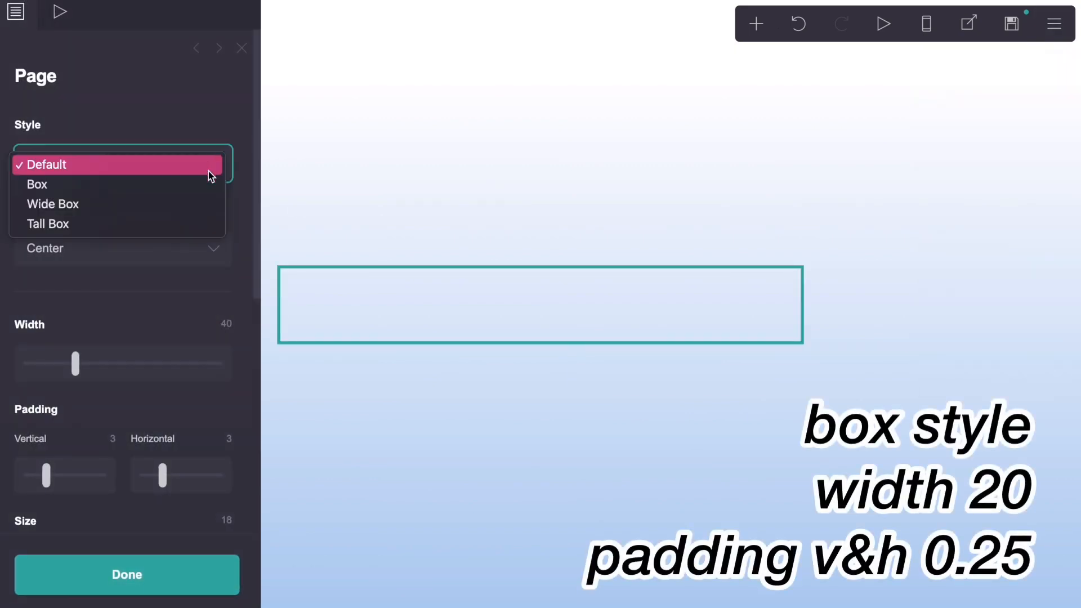
{"action": "left_click", "coordinate": [211, 183]}
{"action": "left_click", "coordinate": [229, 325]}
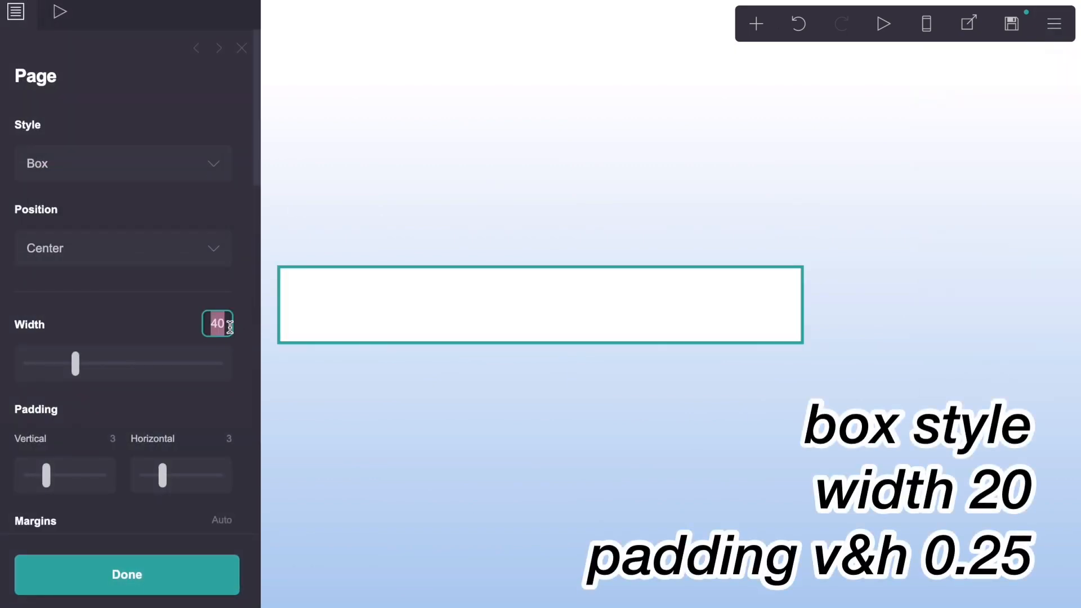
{"action": "type", "text": "20"}
{"action": "key", "text": "Return"}
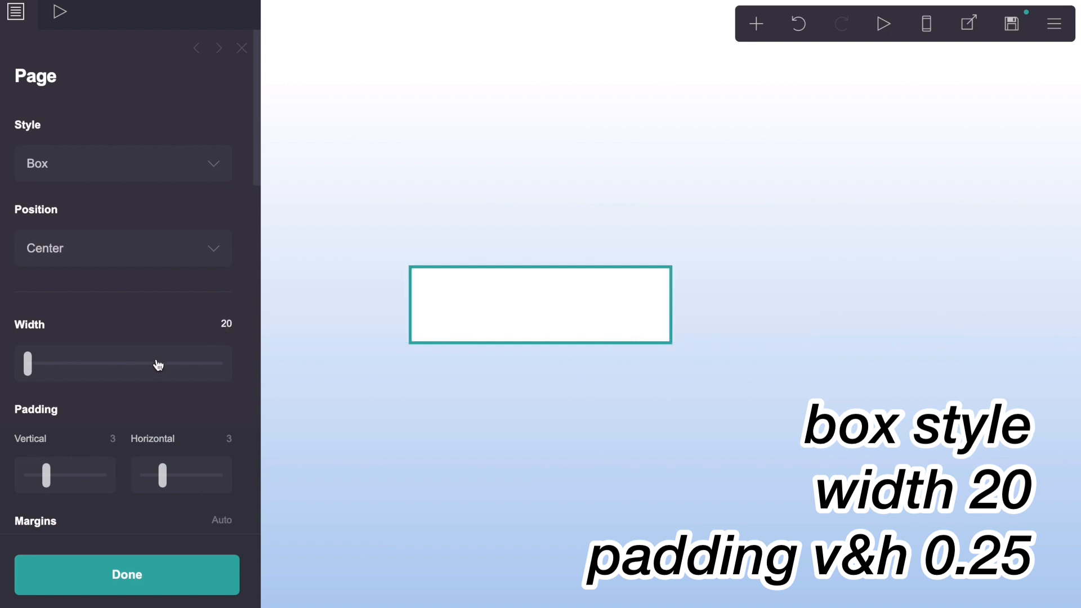
Step: Set the page's vertical and horizontal padding to 0.25 each
{"action": "left_click", "coordinate": [111, 438]}
{"action": "type", "text": ".25"}
{"action": "key", "text": "Return"}
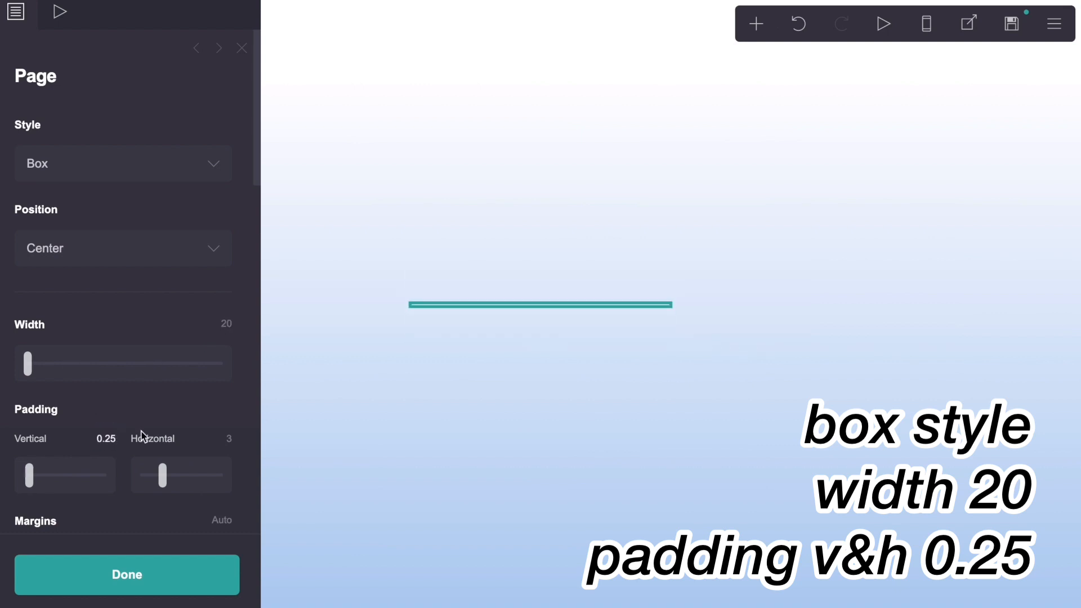
{"action": "left_click", "coordinate": [229, 438]}
{"action": "type", "text": ".25"}
{"action": "key", "text": "Return"}
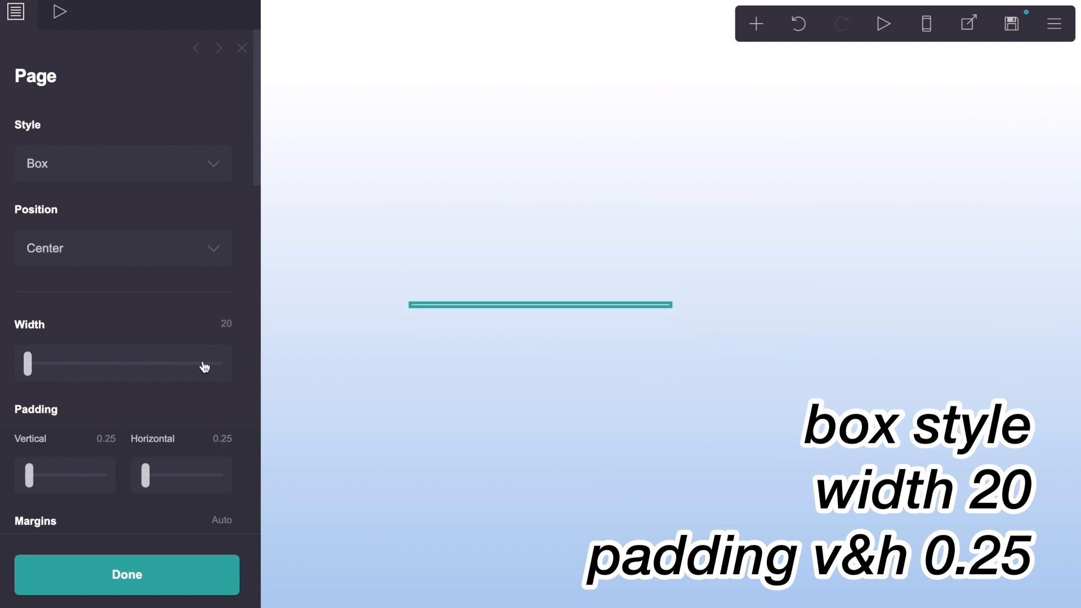
Step: Set the page's corner rounding to 0.25 and its base element size to 15
{"action": "scroll", "coordinate": [204, 367], "scroll_direction": "down", "scroll_amount": 6}
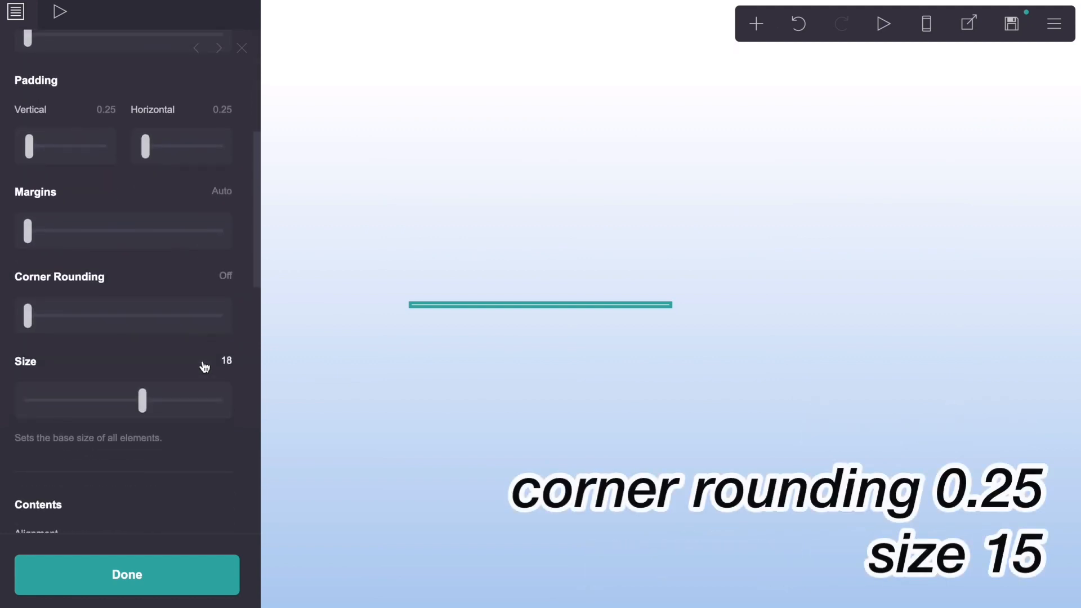
{"action": "left_click", "coordinate": [225, 276]}
{"action": "type", "text": ".25"}
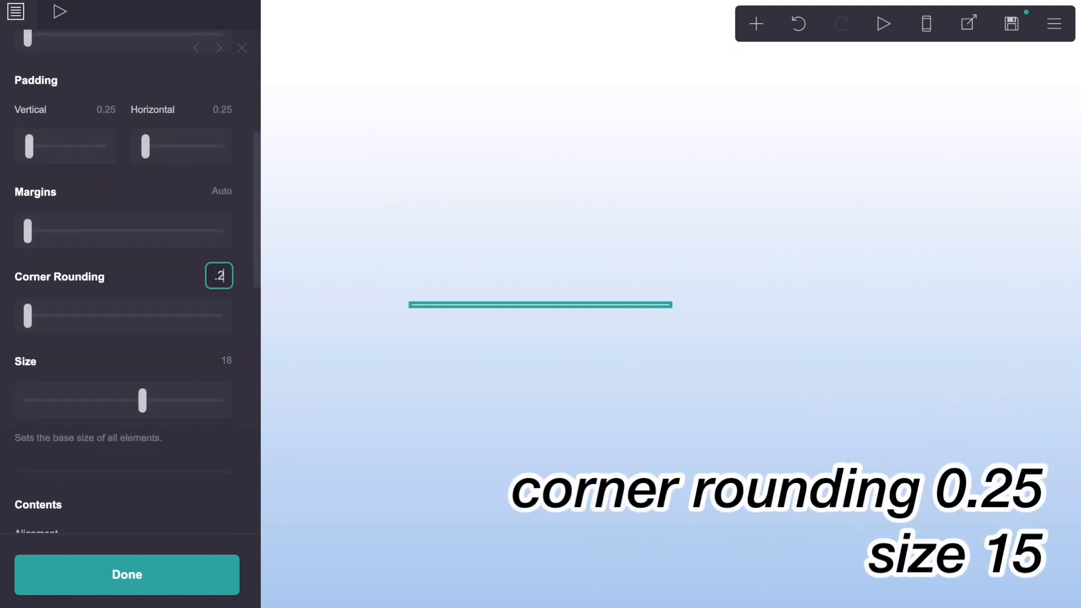
{"action": "key", "text": "Return"}
{"action": "left_click", "coordinate": [233, 362]}
{"action": "type", "text": "15"}
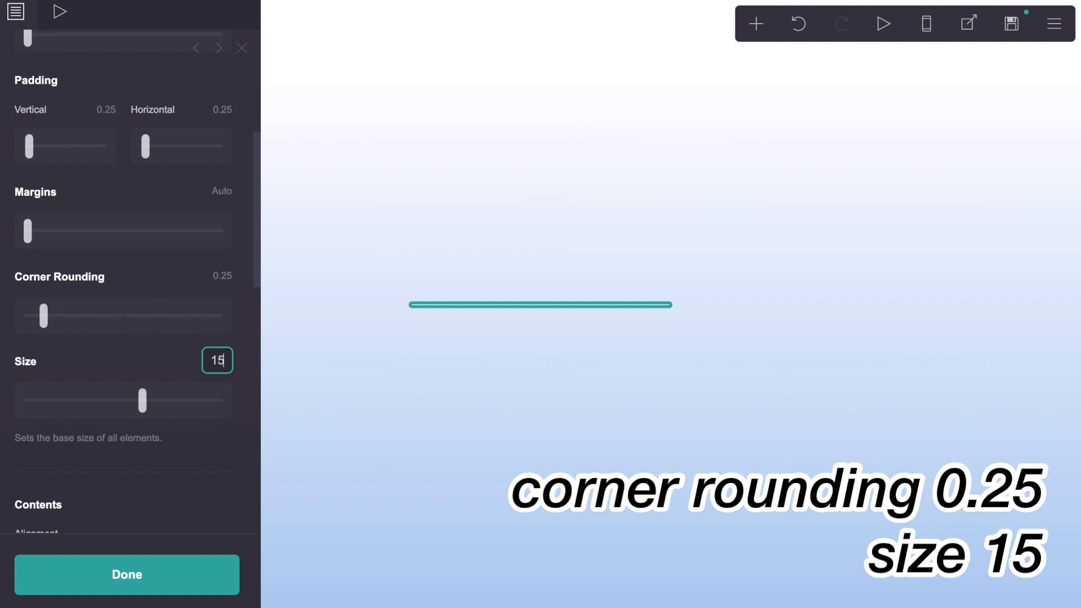
{"action": "key", "text": "Return"}
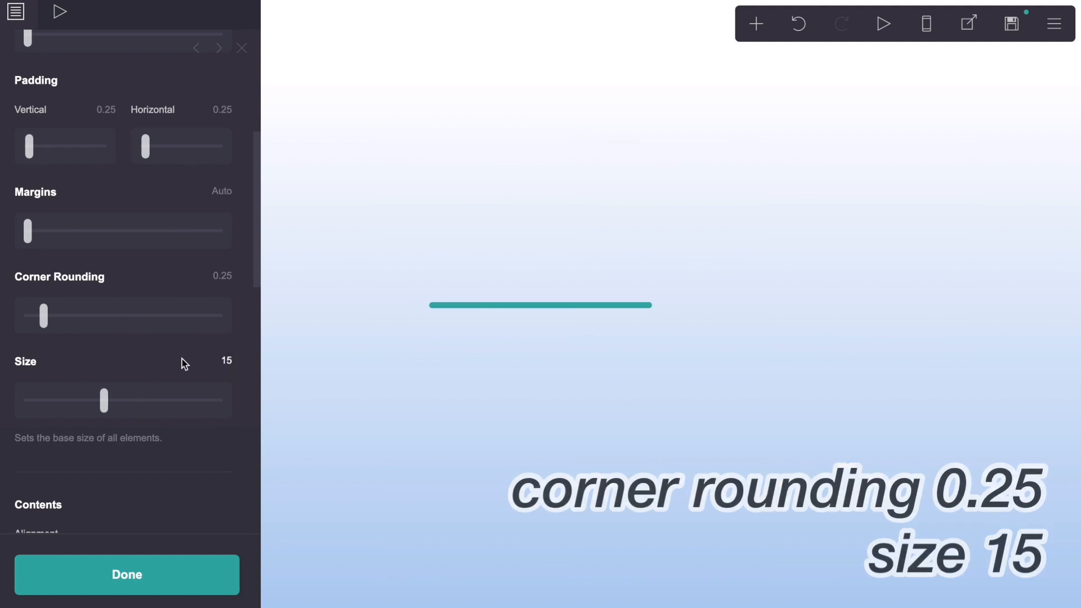
Step: Set the spacing of the page contents to 0
{"action": "scroll", "coordinate": [181, 361], "scroll_direction": "down", "scroll_amount": 5}
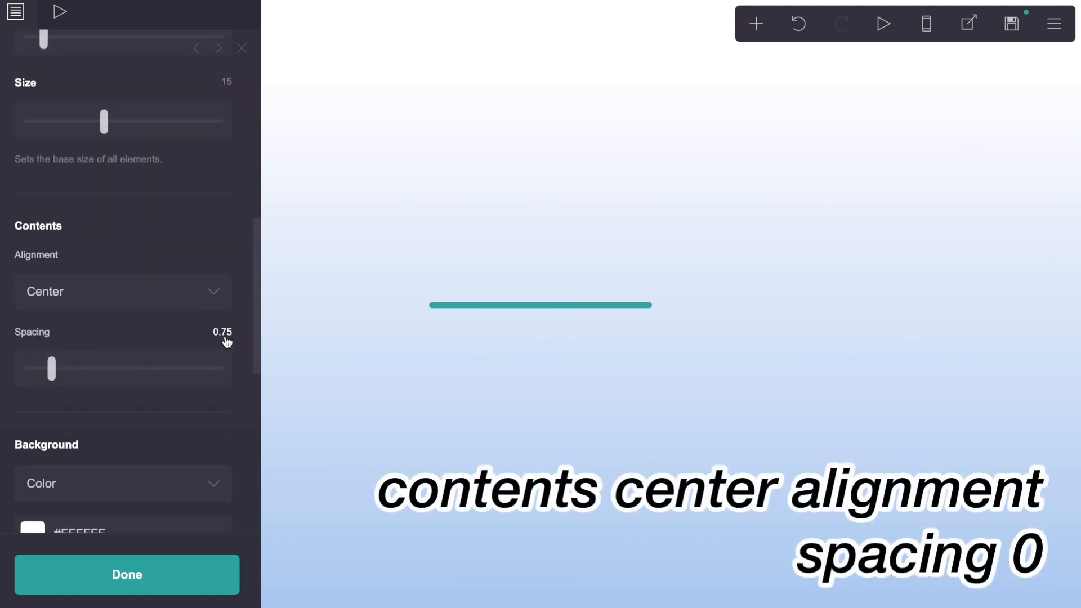
{"action": "left_click", "coordinate": [226, 335]}
{"action": "type", "text": "0"}
{"action": "key", "text": "Return"}
Step: Give the page box a border in color #99D5F6 with a width of 2
{"action": "left_click_drag", "start_coordinate": [257, 298], "coordinate": [248, 462]}
{"action": "left_click", "coordinate": [154, 266]}
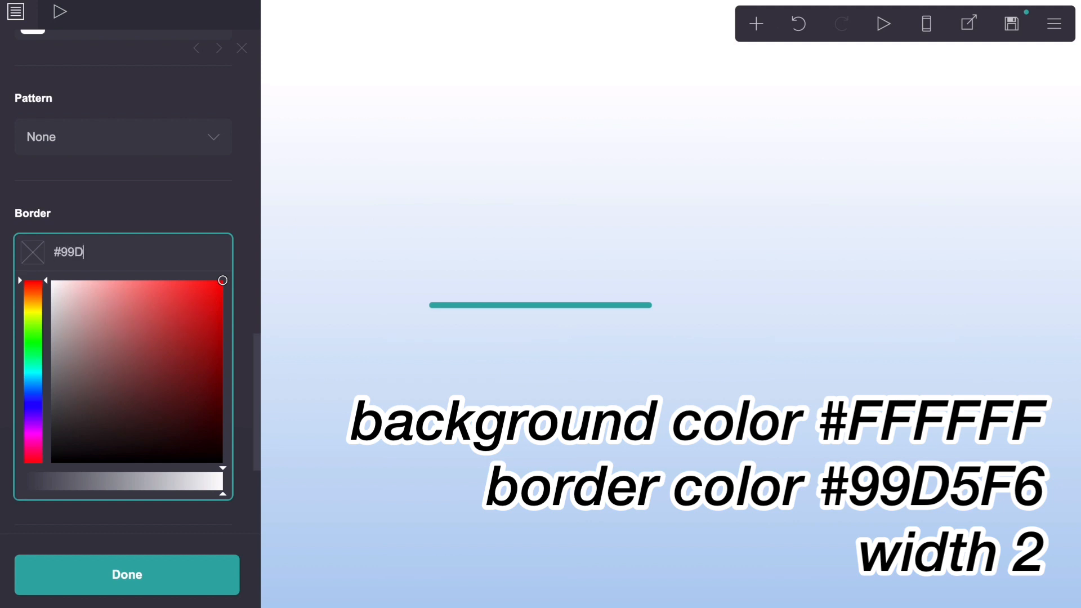
{"action": "type", "text": "#99D5F6"}
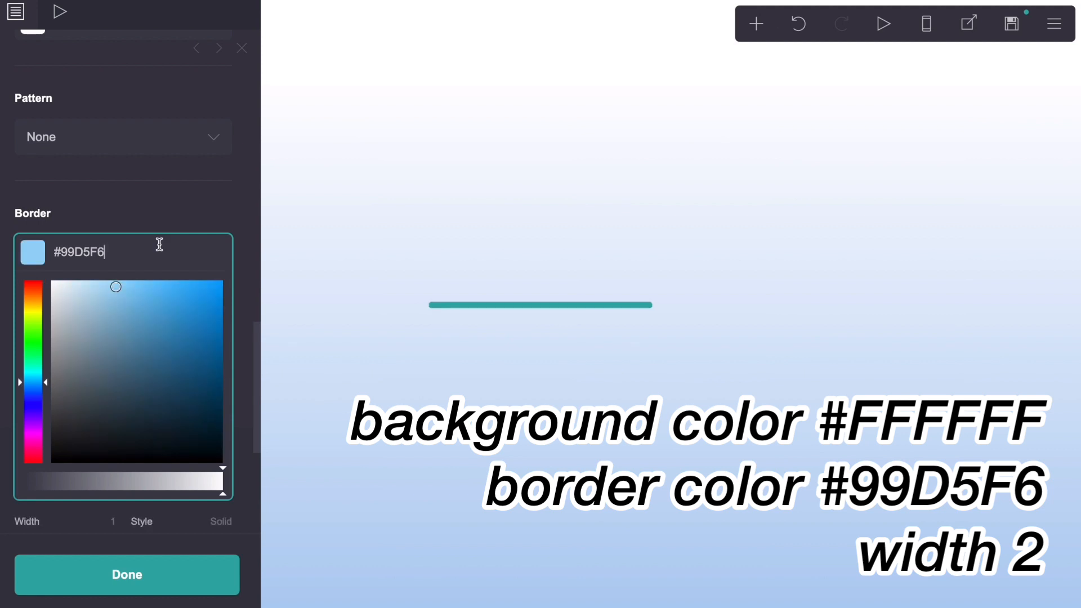
{"action": "left_click", "coordinate": [161, 202]}
{"action": "left_click", "coordinate": [110, 295]}
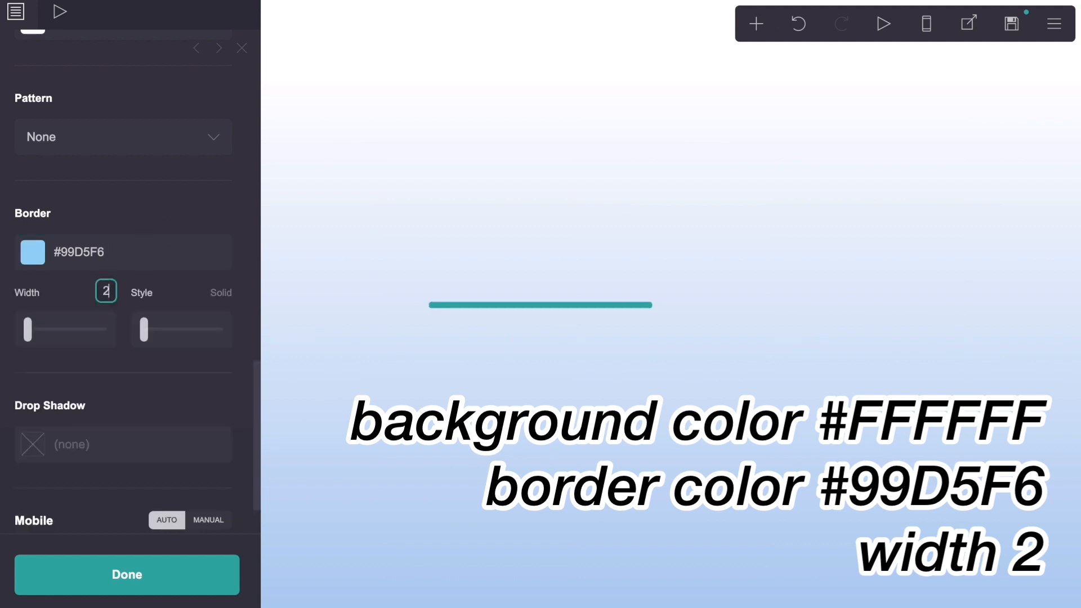
{"action": "key", "text": "Return"}
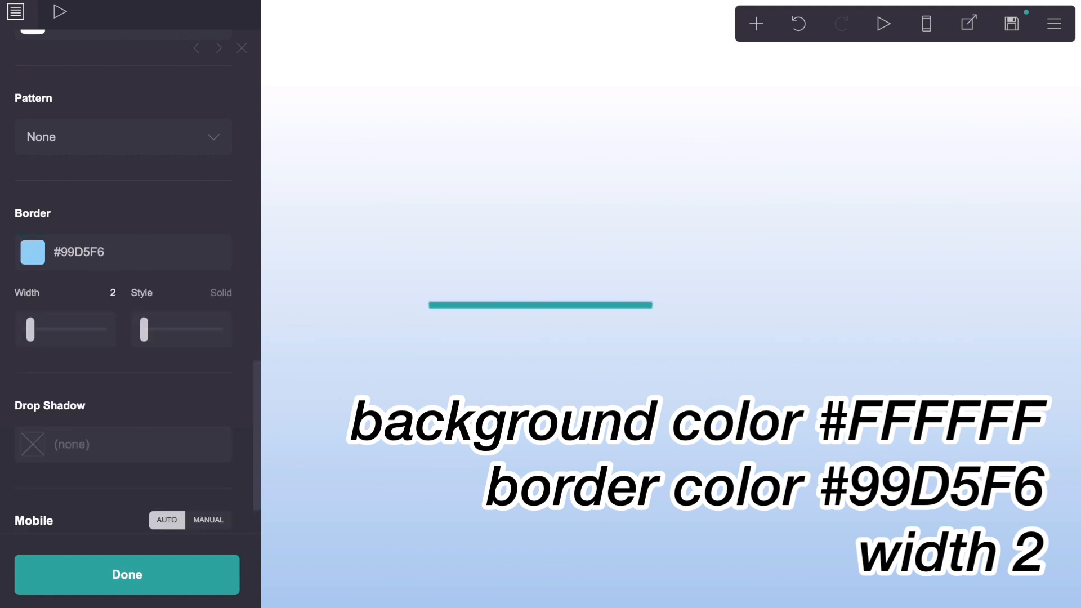
Step: Switch the page's mobile settings to manual and set the mobile size to 11, checking it in the mobile preview
{"action": "scroll", "coordinate": [109, 294], "scroll_direction": "down", "scroll_amount": 2}
{"action": "left_click", "coordinate": [204, 443]}
{"action": "scroll", "coordinate": [204, 443], "scroll_direction": "down", "scroll_amount": 5}
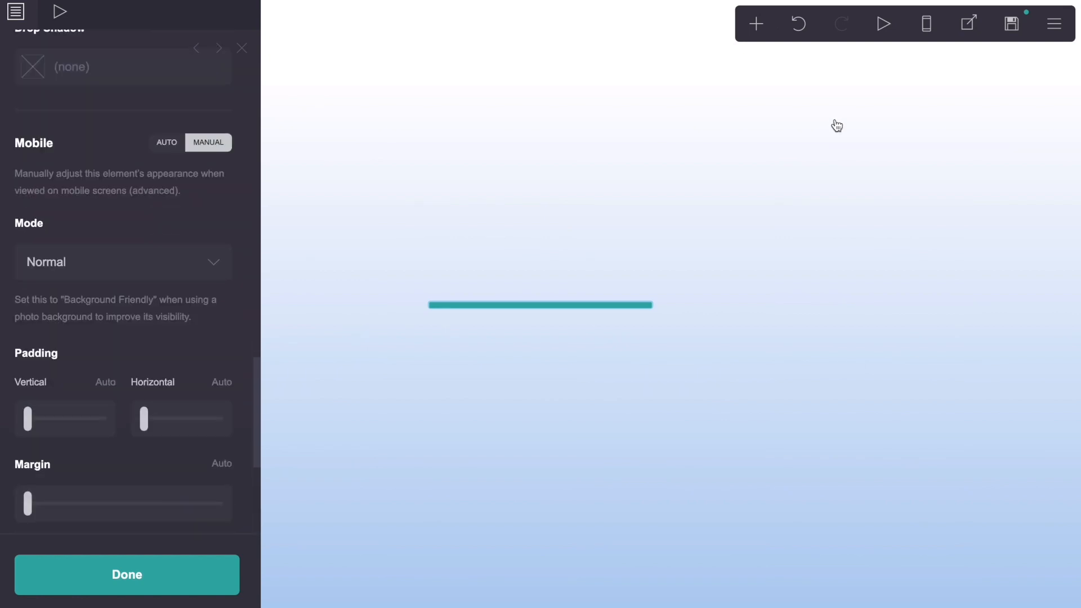
{"action": "left_click", "coordinate": [934, 32]}
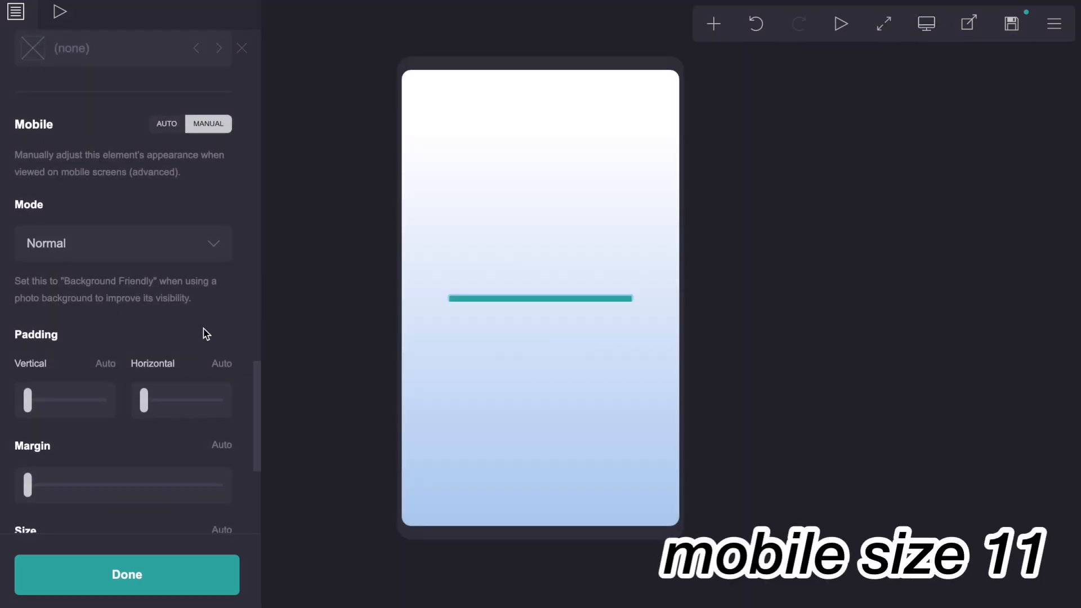
{"action": "scroll", "coordinate": [204, 334], "scroll_direction": "down", "scroll_amount": 5}
{"action": "left_click", "coordinate": [219, 260]}
{"action": "type", "text": "11"}
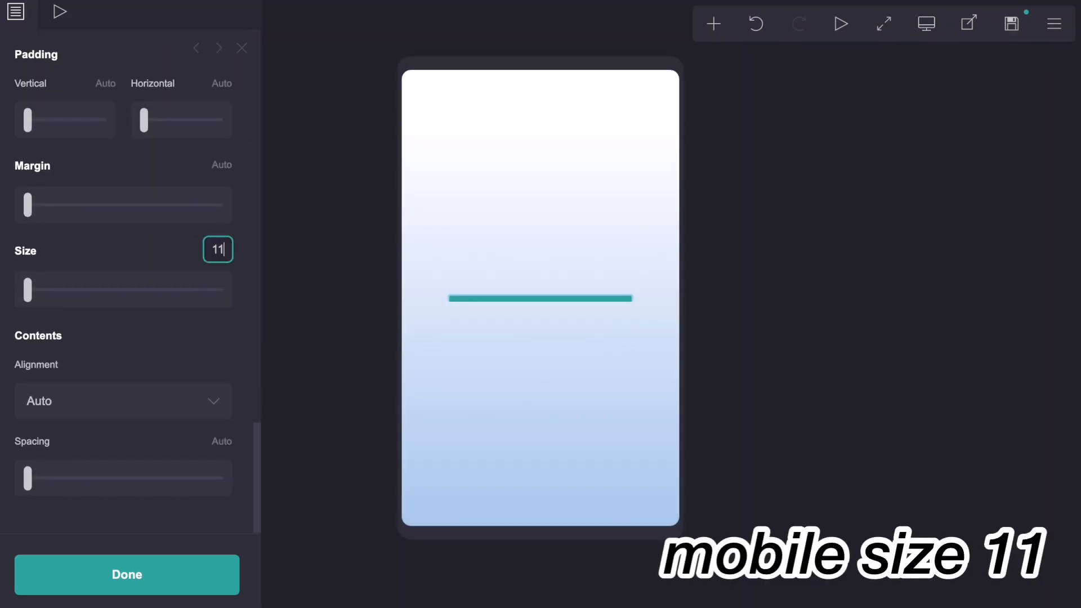
{"action": "key", "text": "Return"}
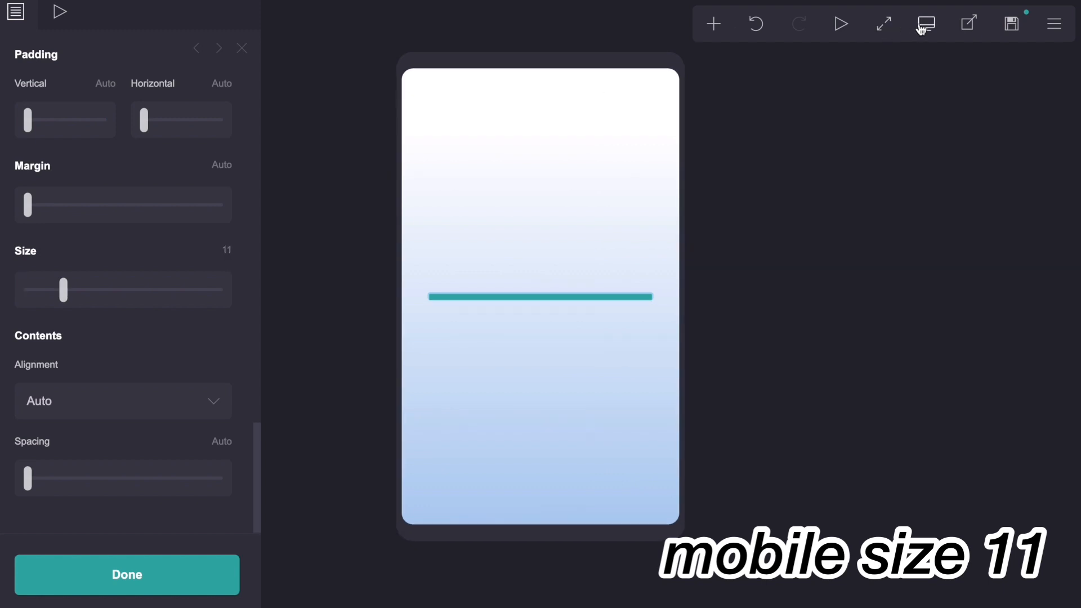
{"action": "left_click", "coordinate": [930, 29]}
Step: Give the page a Fade Right on-load animation with a duration of 1.5 s and close the page settings
{"action": "scroll", "coordinate": [109, 248], "scroll_direction": "up", "scroll_amount": 10}
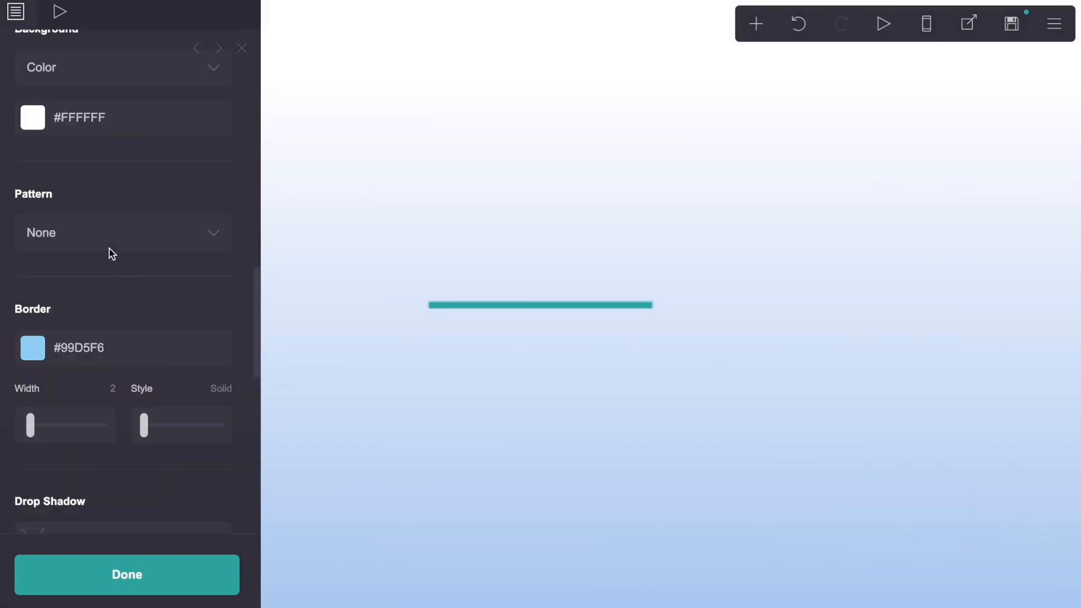
{"action": "left_click", "coordinate": [61, 18]}
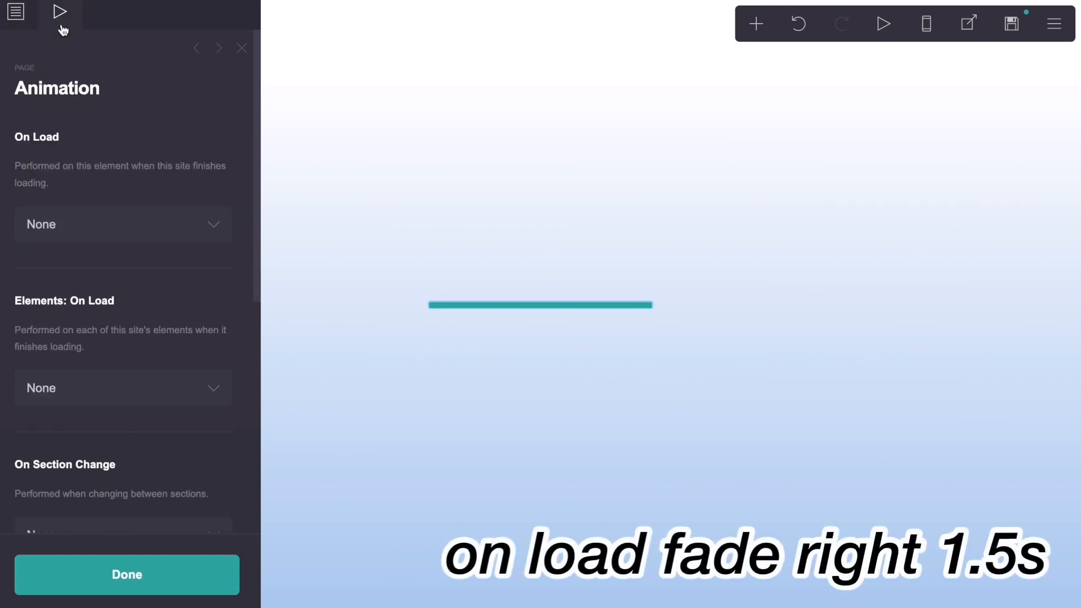
{"action": "left_click", "coordinate": [74, 228]}
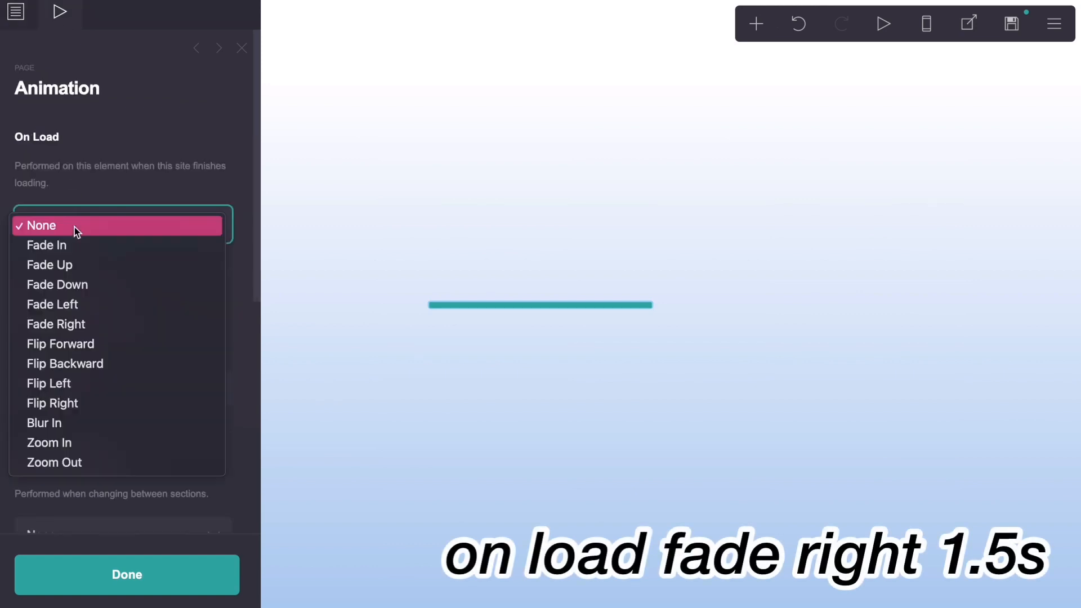
{"action": "left_click", "coordinate": [79, 325]}
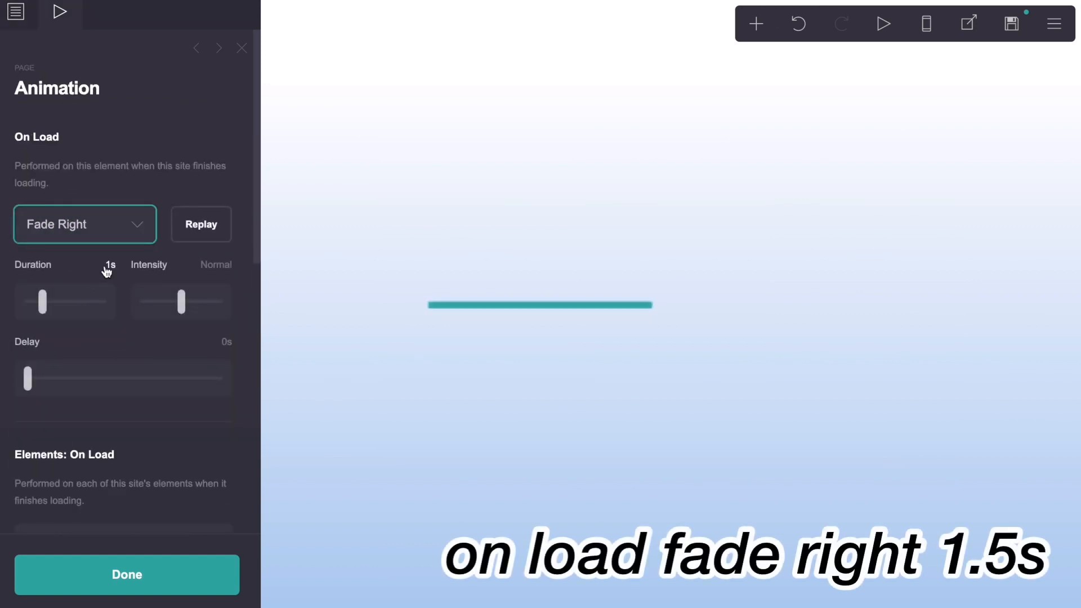
{"action": "left_click", "coordinate": [107, 263]}
{"action": "type", "text": "1.5"}
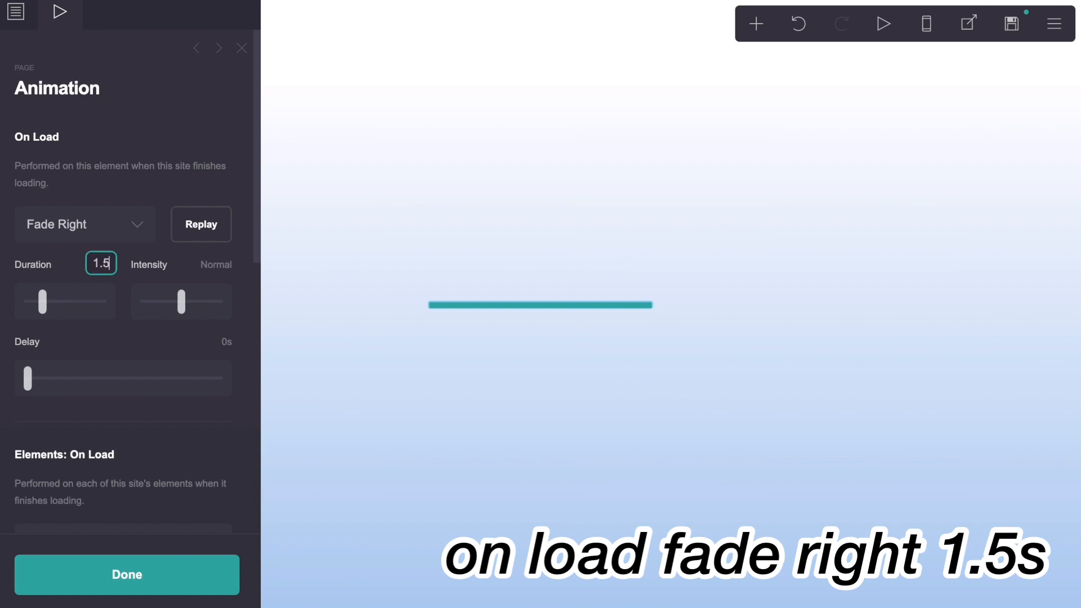
{"action": "key", "text": "Return"}
{"action": "left_click", "coordinate": [17, 17]}
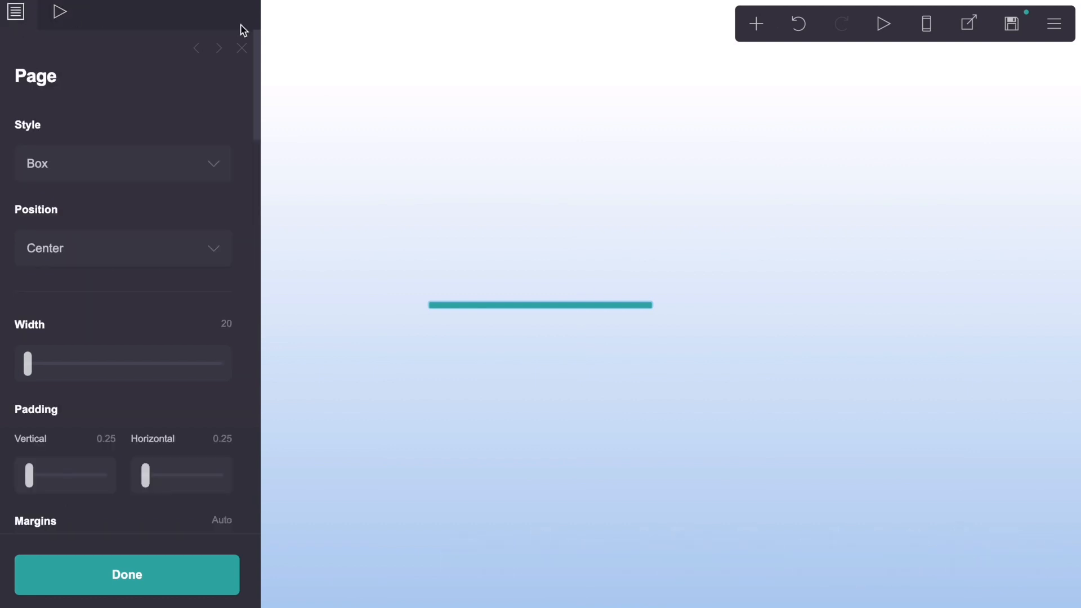
{"action": "left_click", "coordinate": [244, 48]}
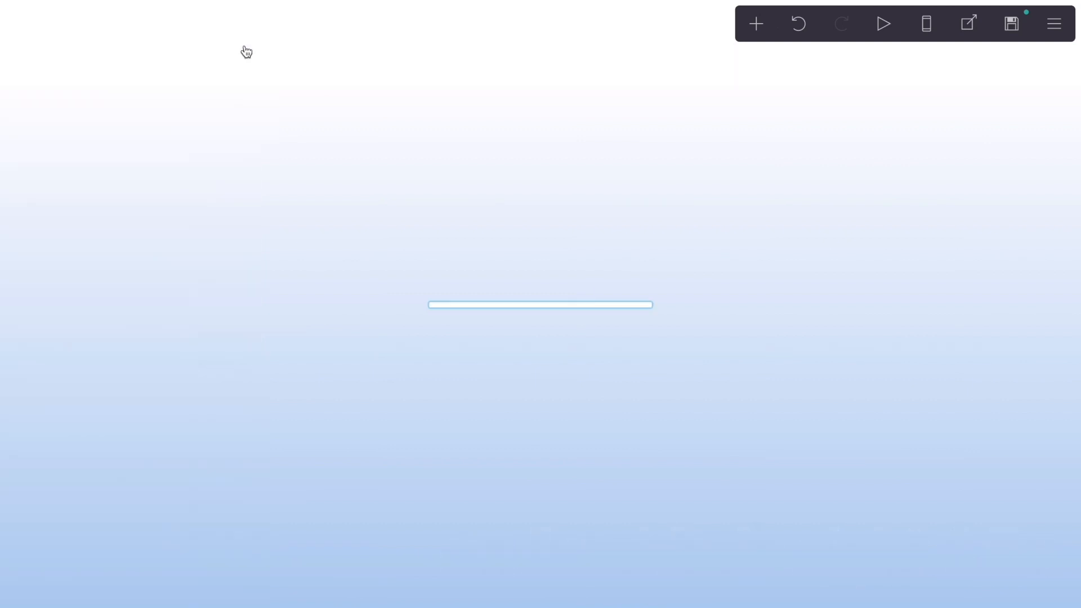
Step: Add a container element to the page
{"action": "left_click", "coordinate": [756, 30]}
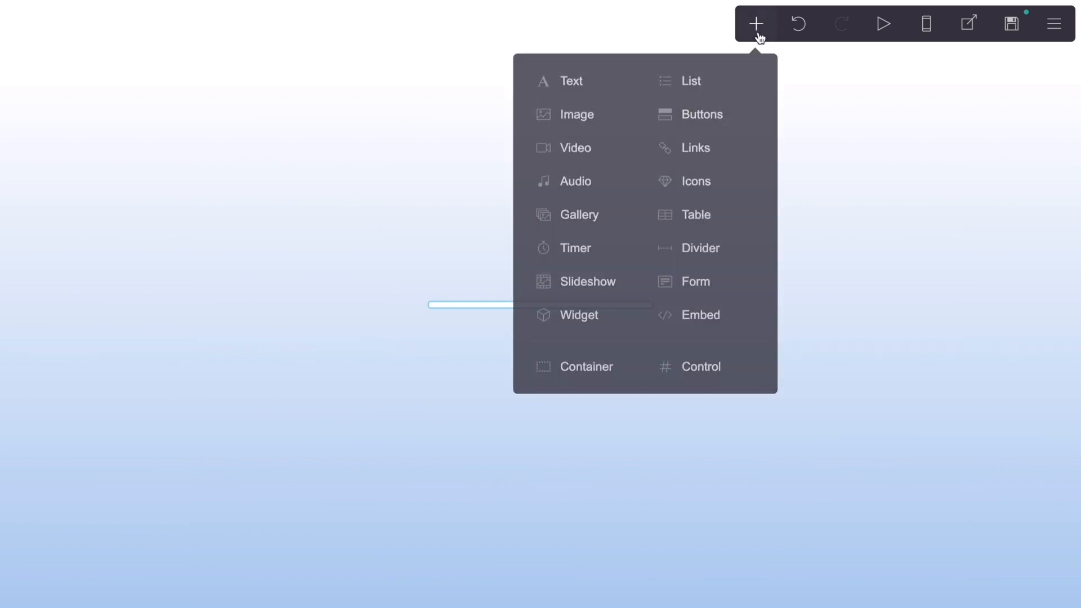
{"action": "left_click", "coordinate": [588, 382]}
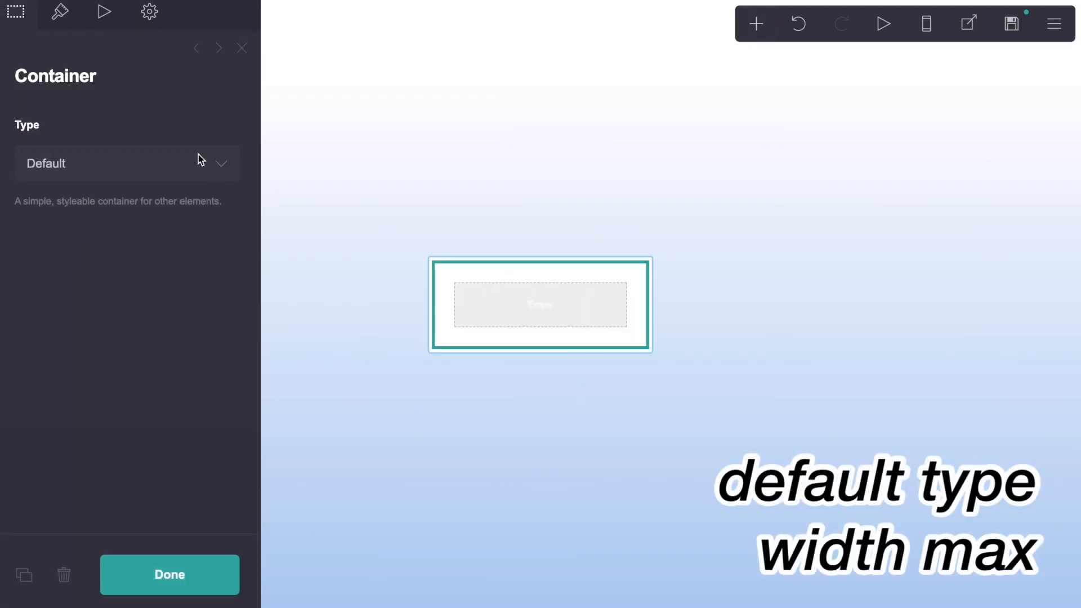
Step: Set the container's width to Max and its vertical and horizontal padding to 0
{"action": "left_click", "coordinate": [61, 20]}
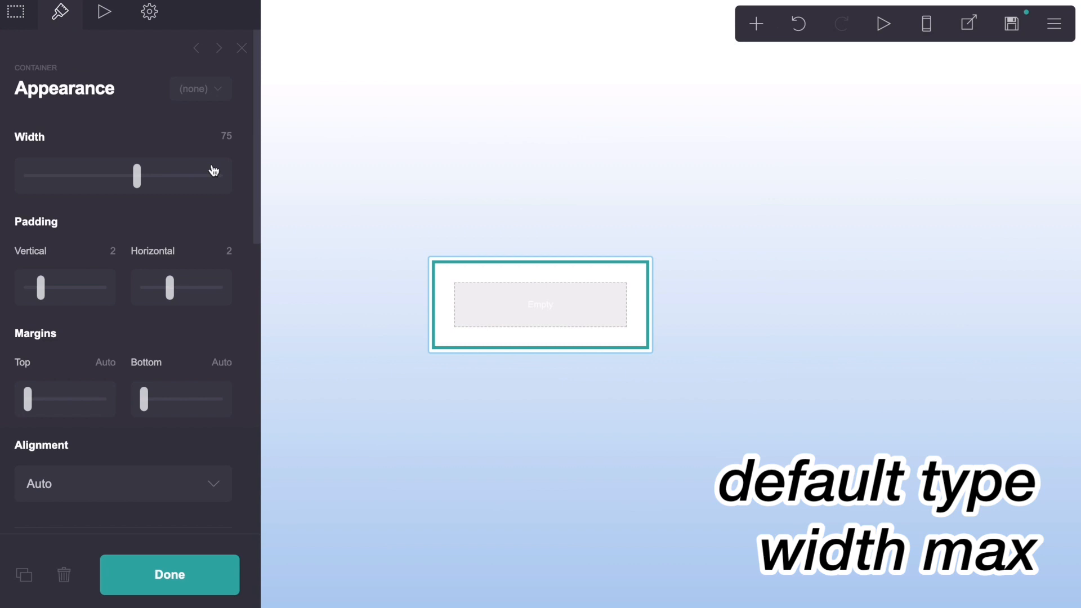
{"action": "left_click", "coordinate": [223, 138]}
{"action": "type", "text": "max"}
{"action": "key", "text": "Return"}
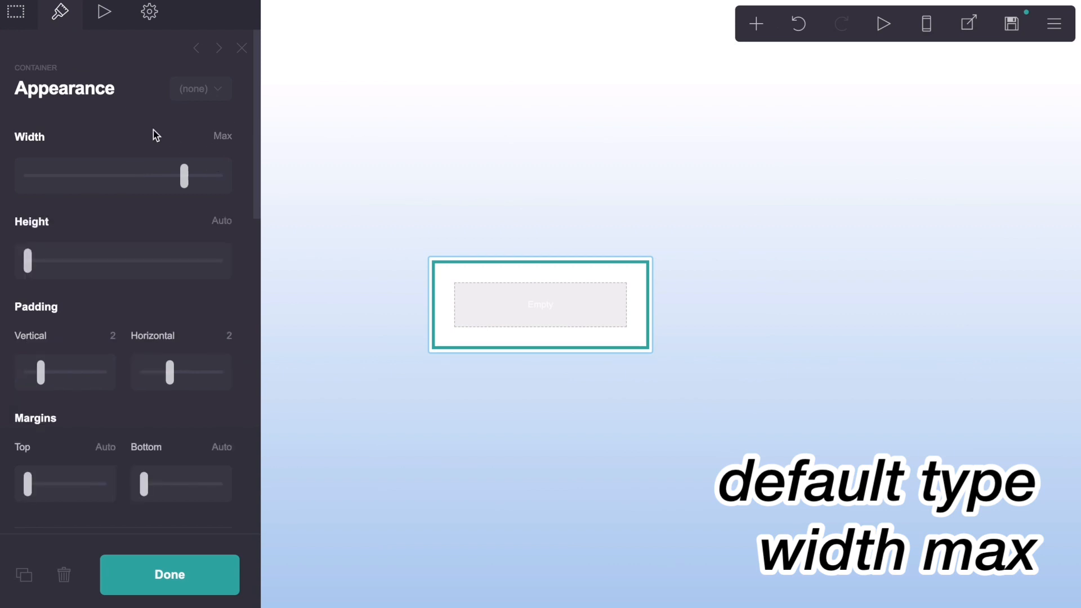
{"action": "left_click", "coordinate": [113, 337]}
{"action": "type", "text": "0"}
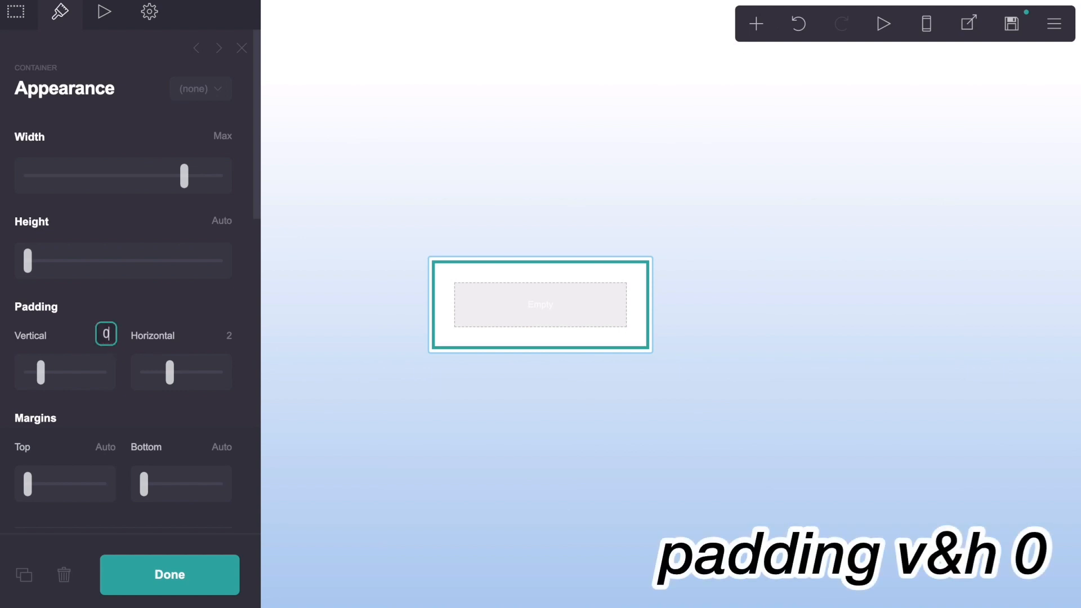
{"action": "key", "text": "Return"}
{"action": "left_click", "coordinate": [228, 336]}
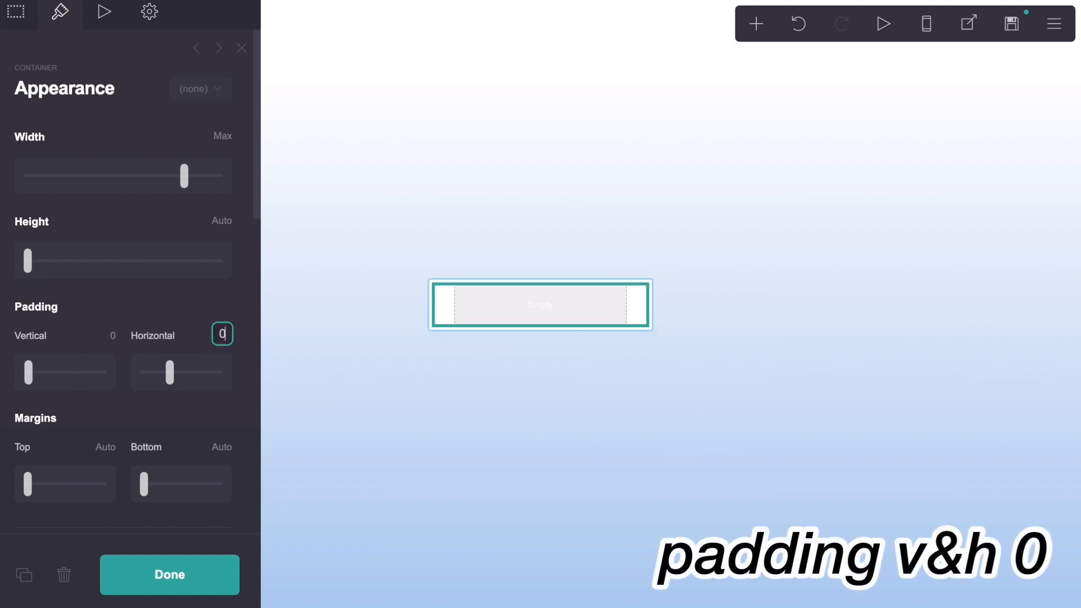
{"action": "key", "text": "Return"}
Step: Set the container's contents to Center position, Center alignment and 0.875 spacing, and close its settings
{"action": "scroll", "coordinate": [188, 333], "scroll_direction": "down", "scroll_amount": 10}
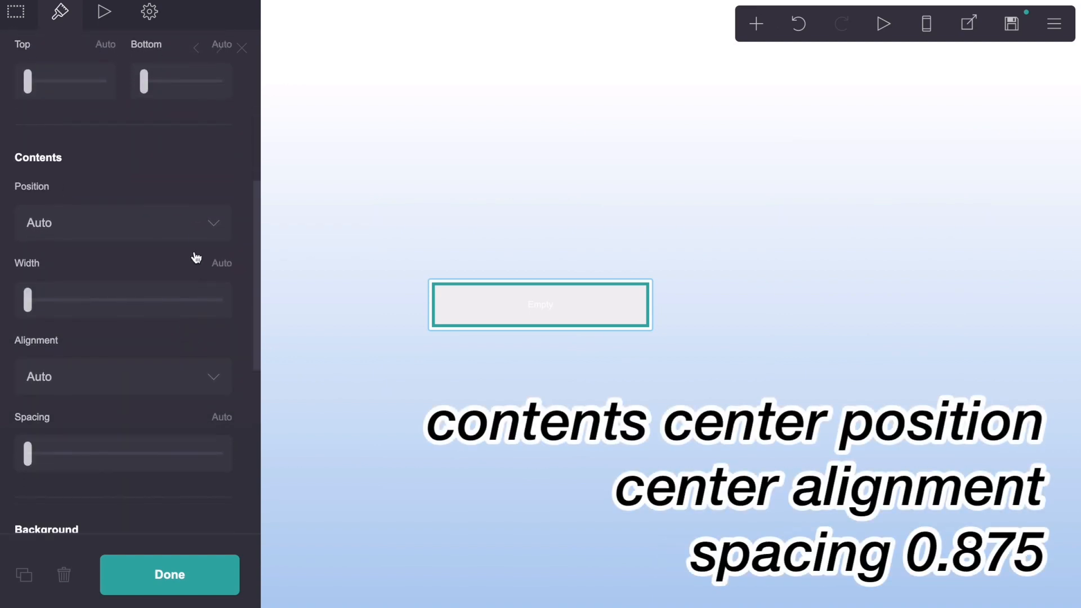
{"action": "left_click", "coordinate": [195, 226]}
{"action": "left_click", "coordinate": [196, 253]}
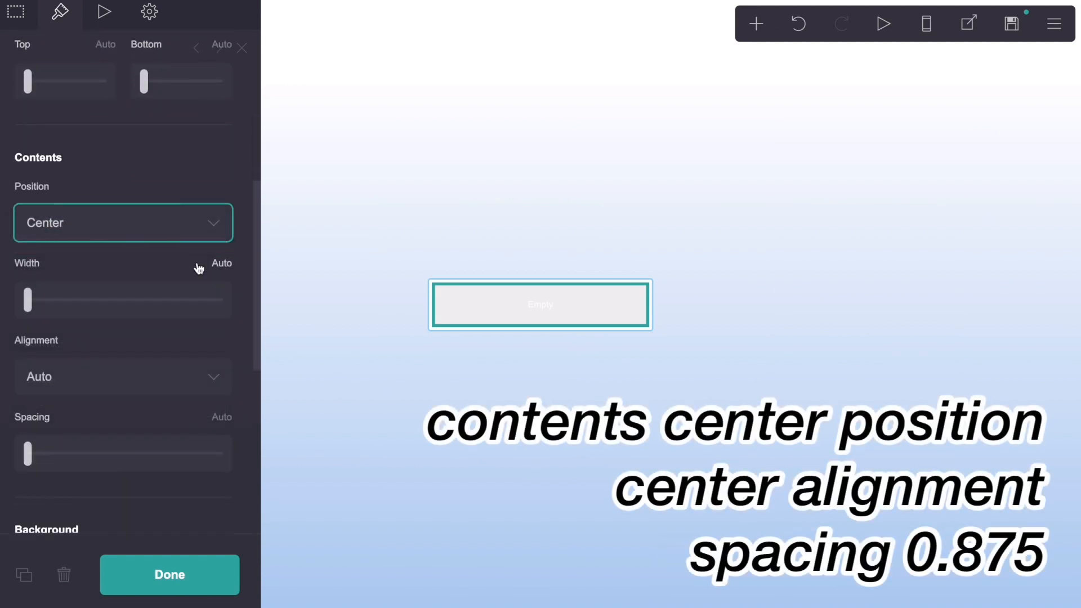
{"action": "left_click", "coordinate": [199, 373]}
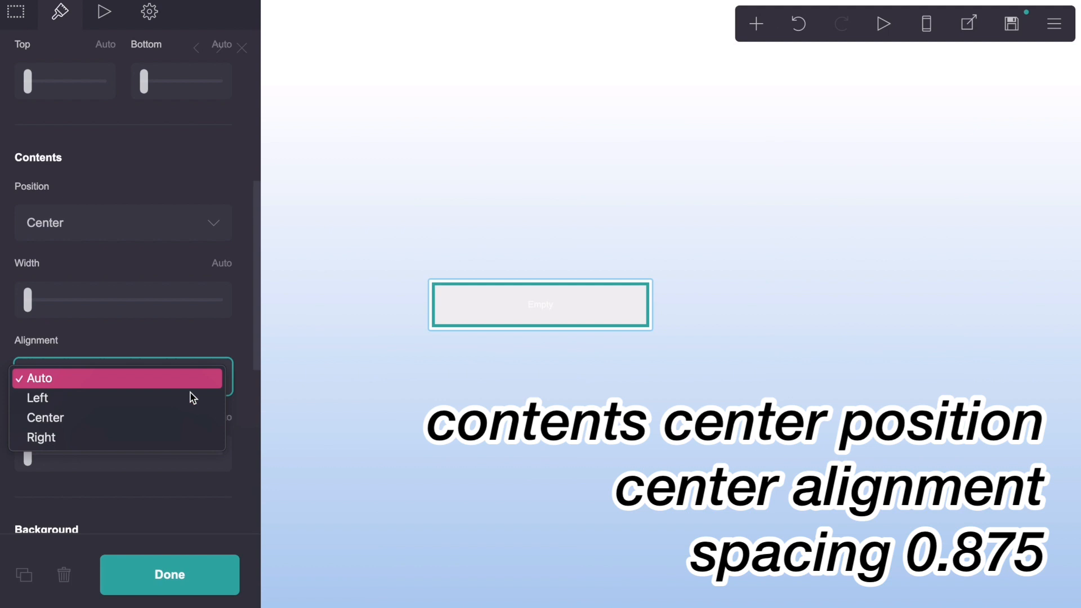
{"action": "left_click", "coordinate": [191, 425]}
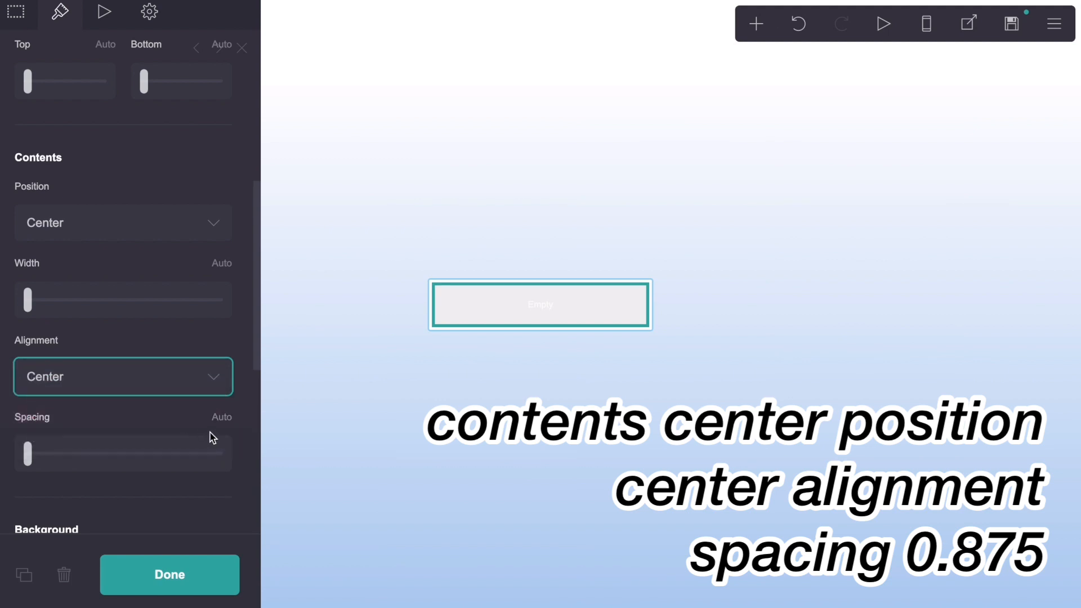
{"action": "left_click", "coordinate": [215, 422]}
{"action": "type", "text": "0.875"}
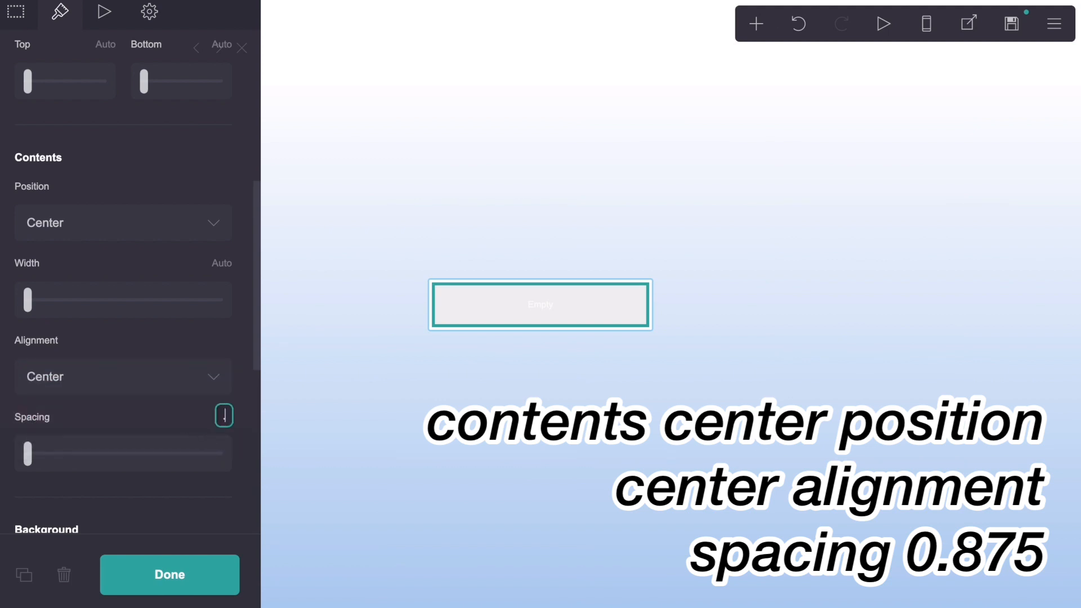
{"action": "key", "text": "Return"}
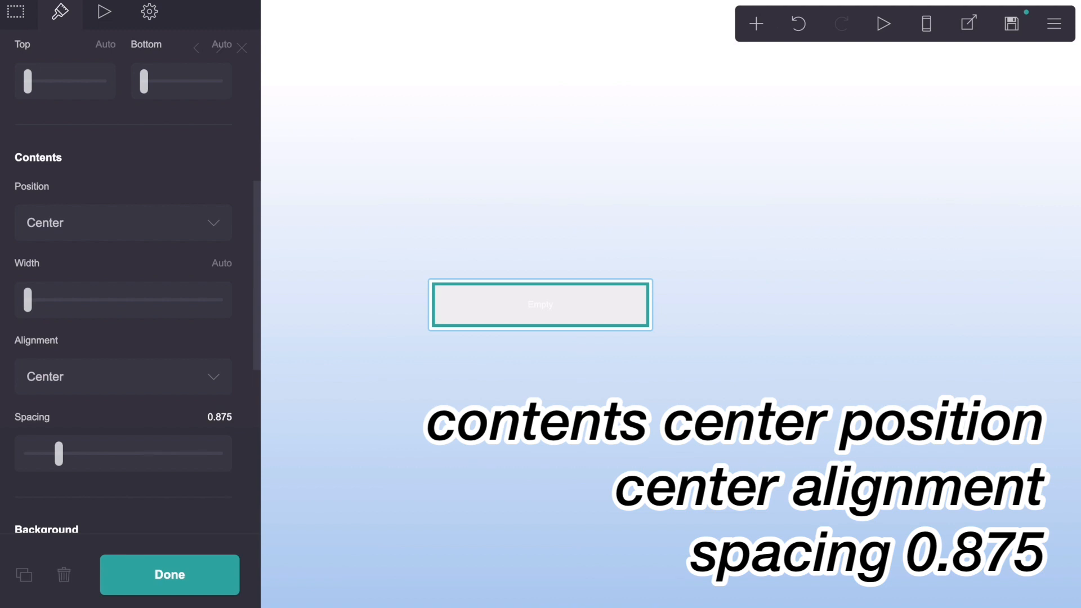
{"action": "scroll", "coordinate": [208, 386], "scroll_direction": "down", "scroll_amount": 5}
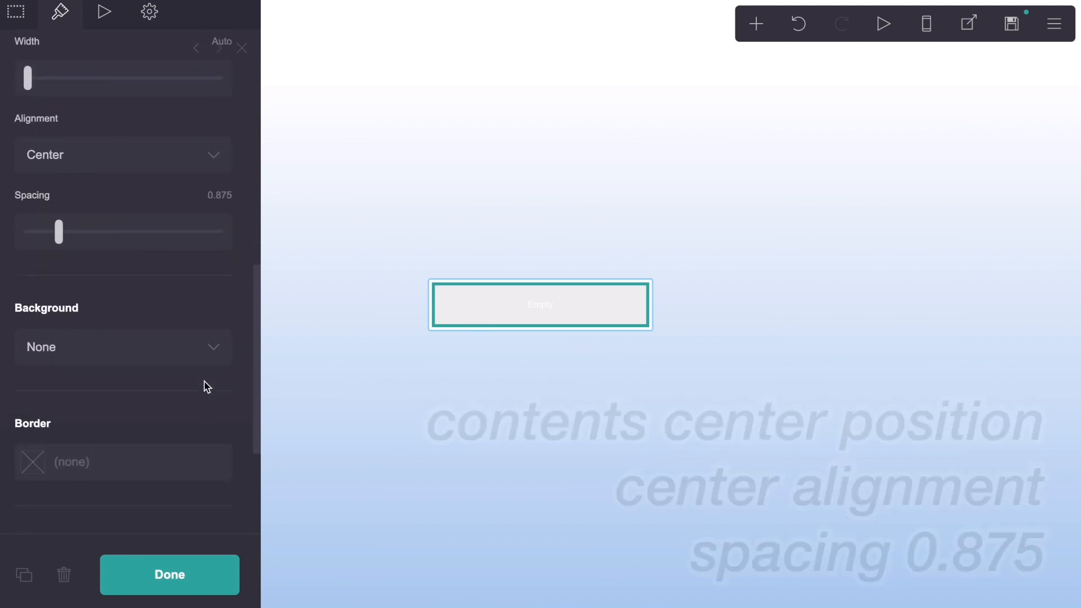
{"action": "scroll", "coordinate": [206, 384], "scroll_direction": "down", "scroll_amount": 4}
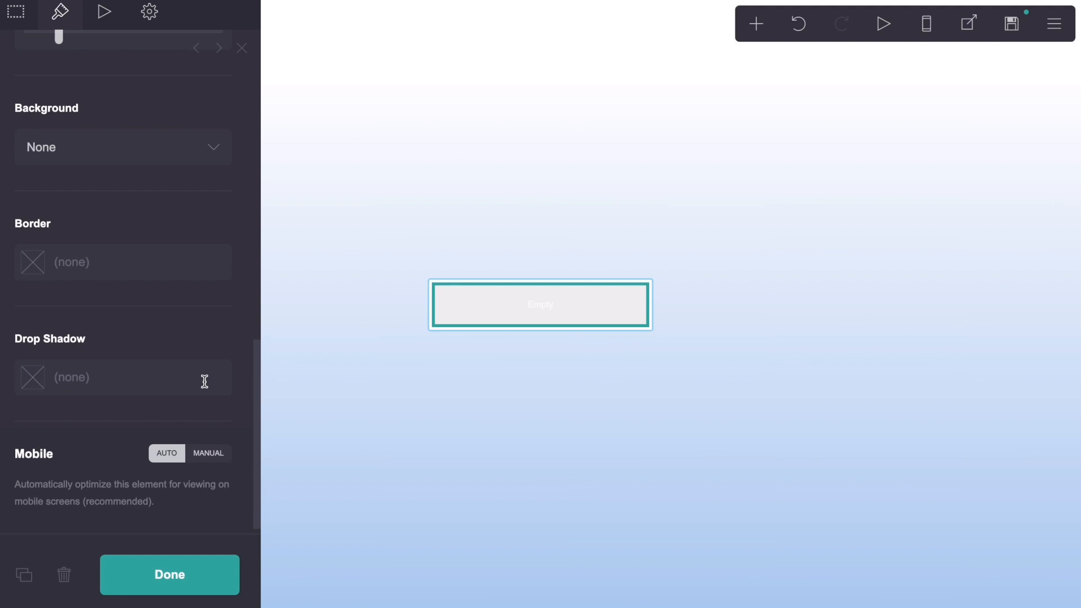
{"action": "scroll", "coordinate": [205, 385], "scroll_direction": "up", "scroll_amount": 10}
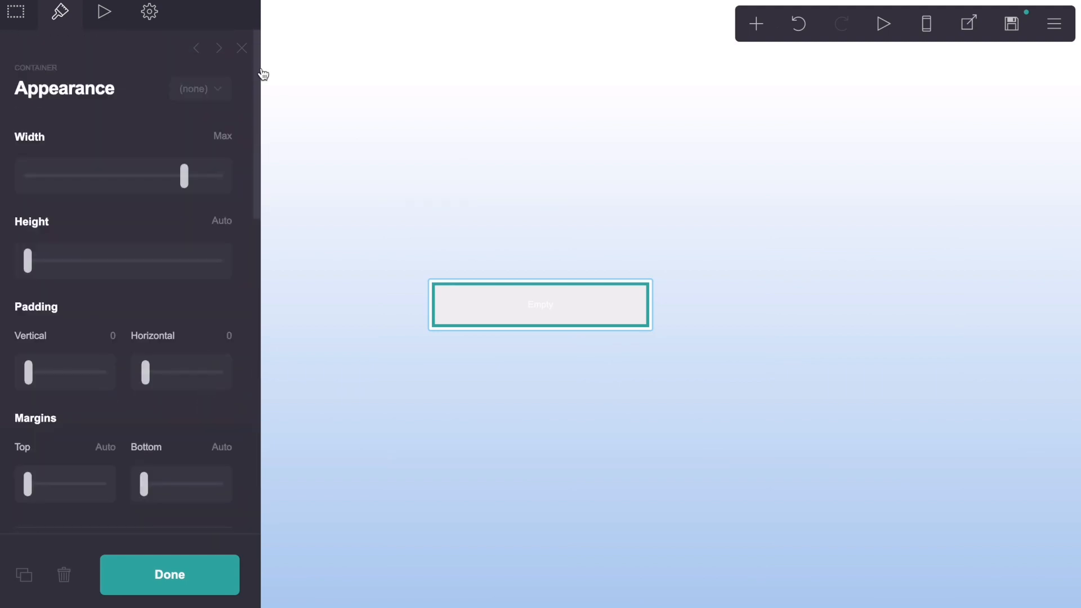
{"action": "left_click", "coordinate": [243, 48]}
Step: Add a text element inside the container and change its text to "jisoo.blog"
{"action": "left_click", "coordinate": [756, 23]}
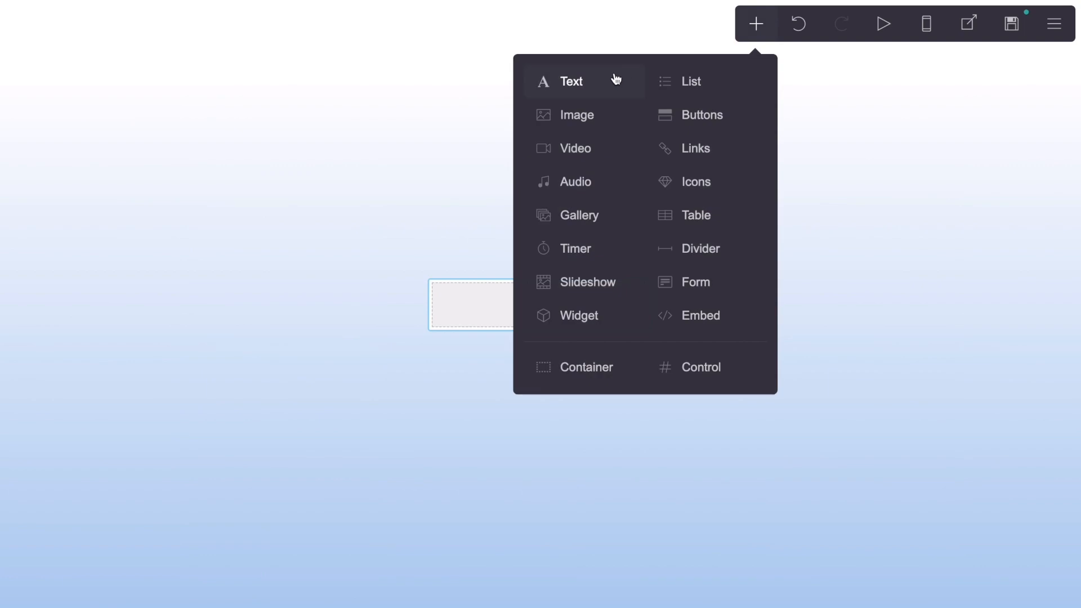
{"action": "left_click", "coordinate": [615, 79]}
{"action": "left_click", "coordinate": [555, 298]}
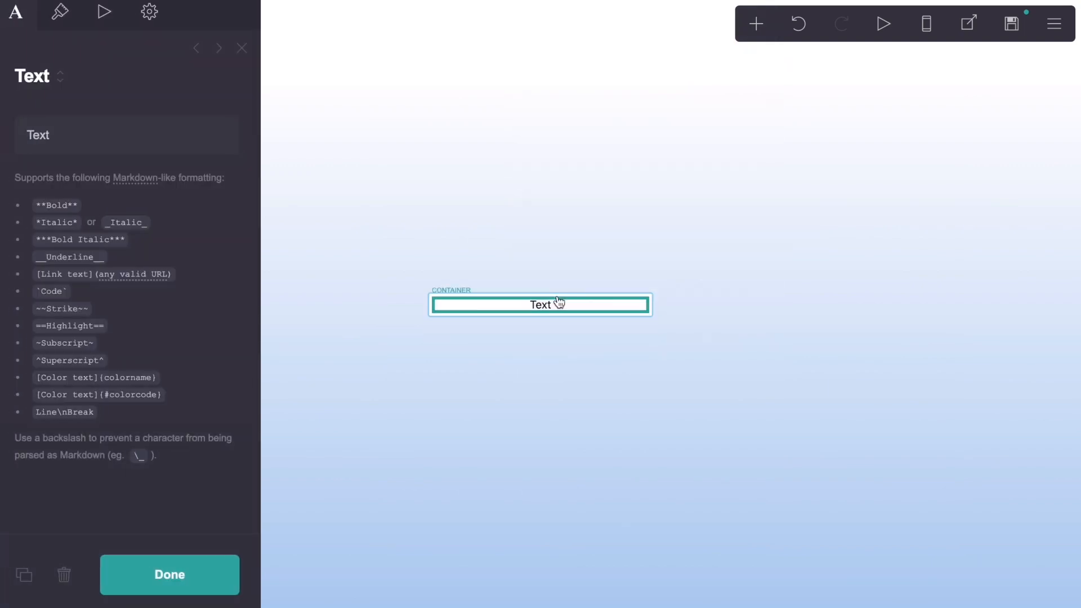
{"action": "left_click", "coordinate": [155, 133]}
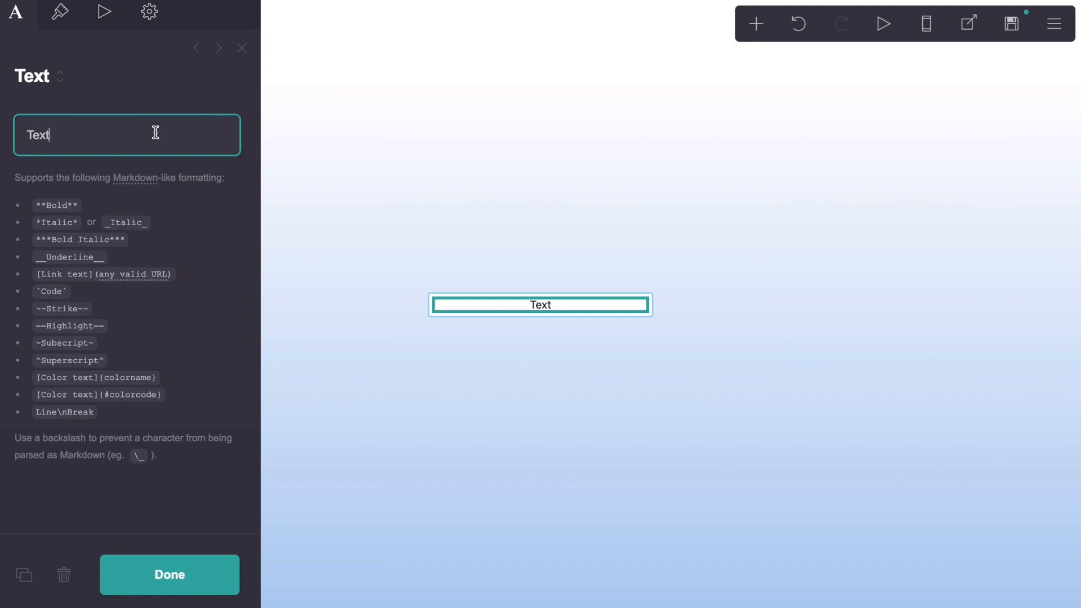
{"action": "left_click_drag", "start_coordinate": [156, 132], "coordinate": [25, 133]}
{"action": "type", "text": "jisoo .blog"}
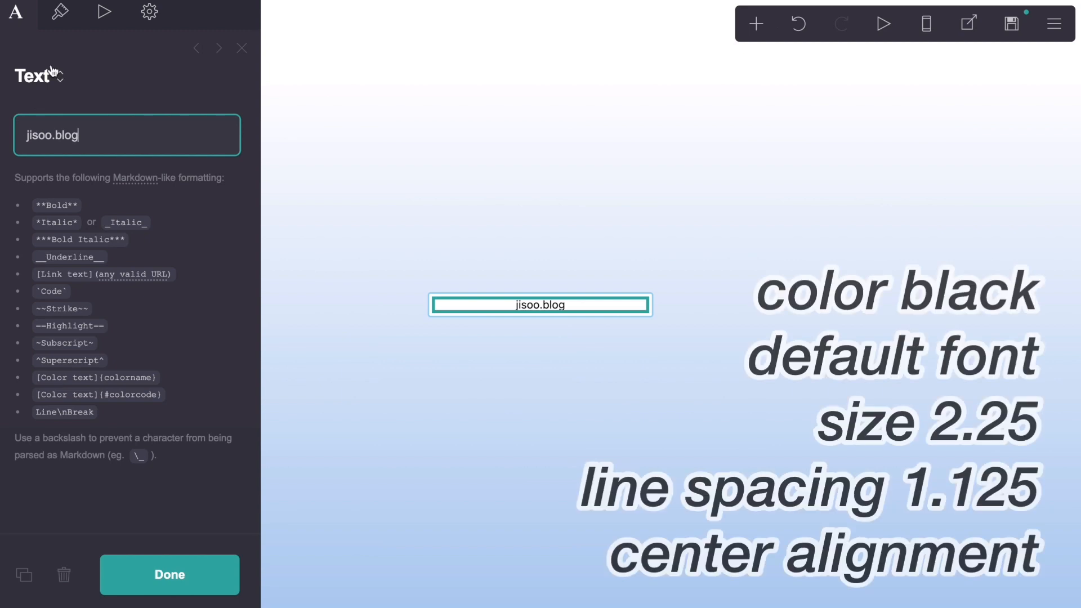
Step: Set the "jisoo.blog" text's size to 2.25 and its line spacing to 1.125
{"action": "left_click", "coordinate": [61, 15]}
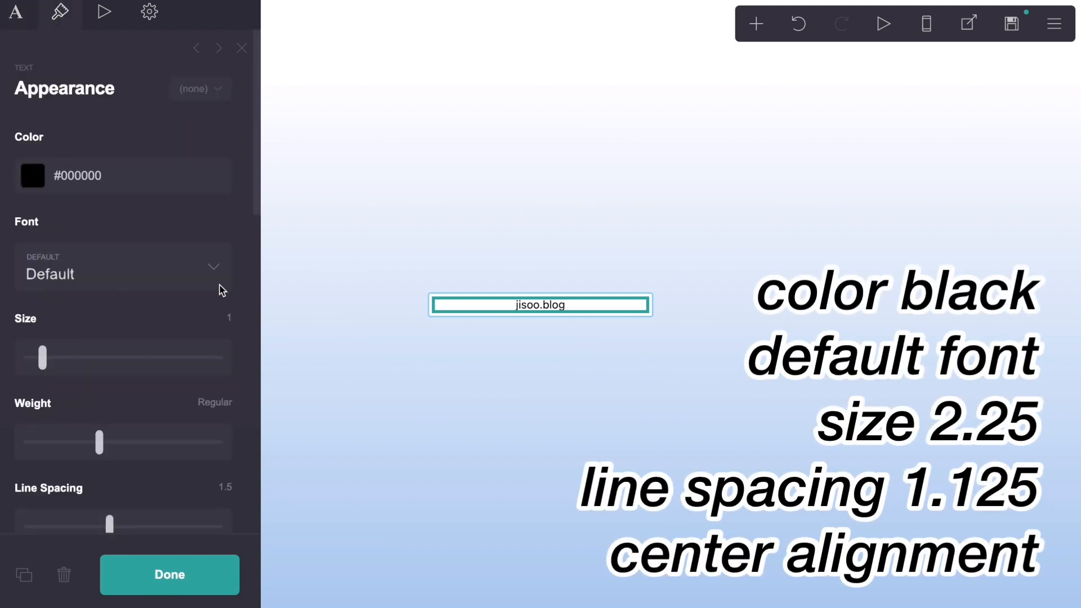
{"action": "left_click", "coordinate": [229, 316]}
{"action": "type", "text": "2.25"}
{"action": "key", "text": "Return"}
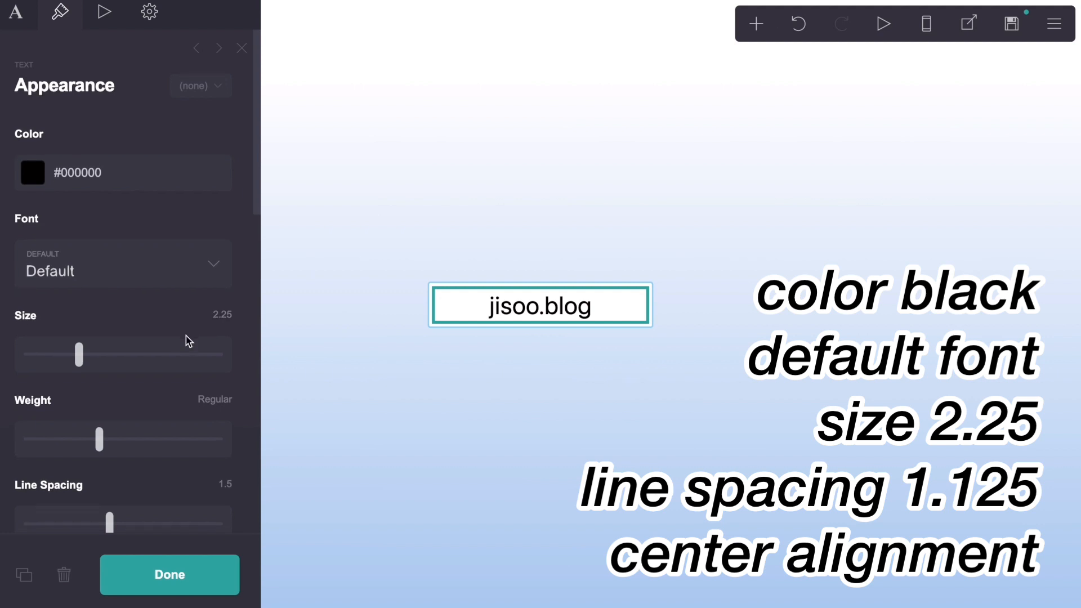
{"action": "scroll", "coordinate": [189, 340], "scroll_direction": "down", "scroll_amount": 3}
{"action": "left_click", "coordinate": [221, 293]}
{"action": "type", "text": "1.125"}
{"action": "key", "text": "Return"}
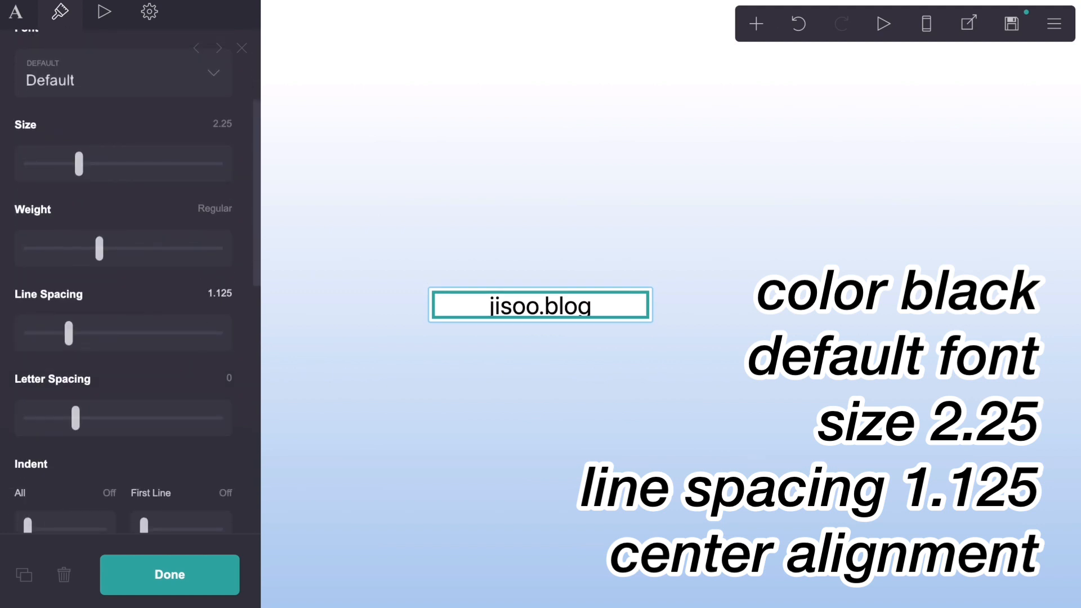
Step: Set the "jisoo.blog" text's alignment to Center and close its settings
{"action": "scroll", "coordinate": [207, 345], "scroll_direction": "down", "scroll_amount": 8}
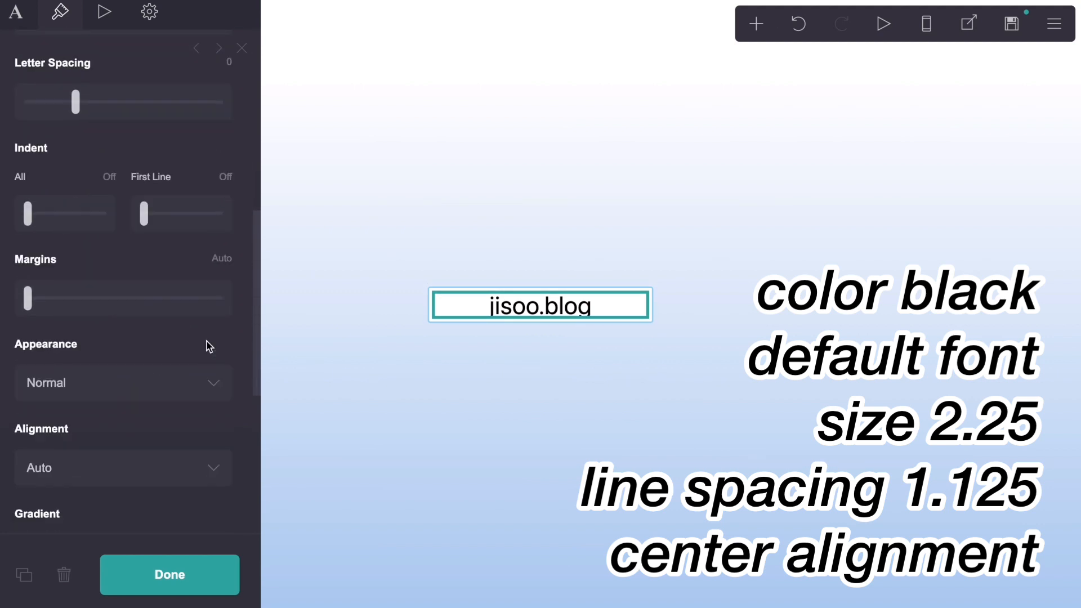
{"action": "left_click", "coordinate": [209, 347]}
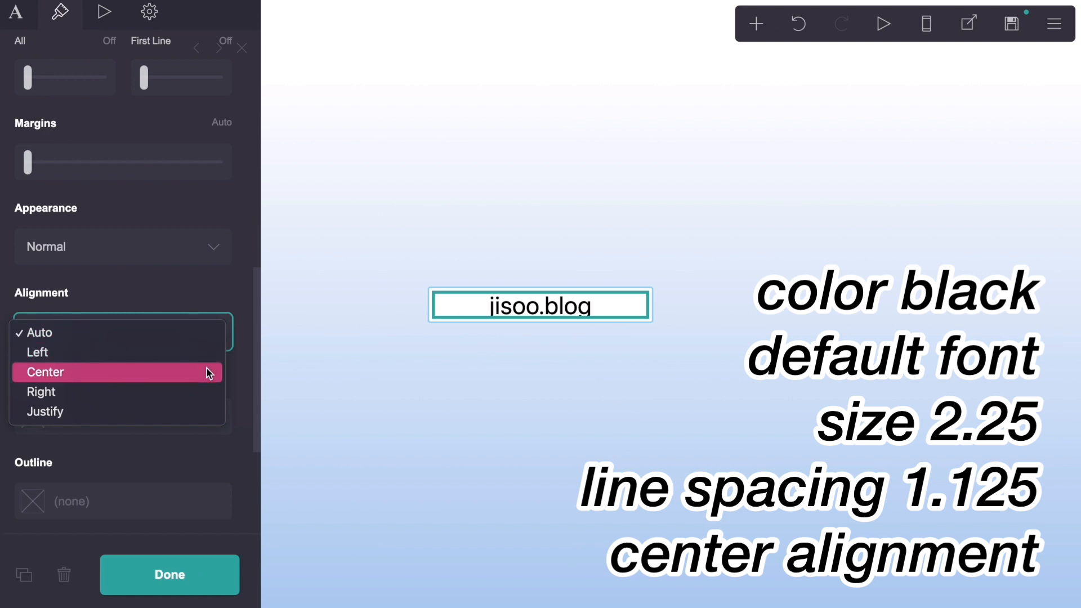
{"action": "left_click", "coordinate": [210, 372]}
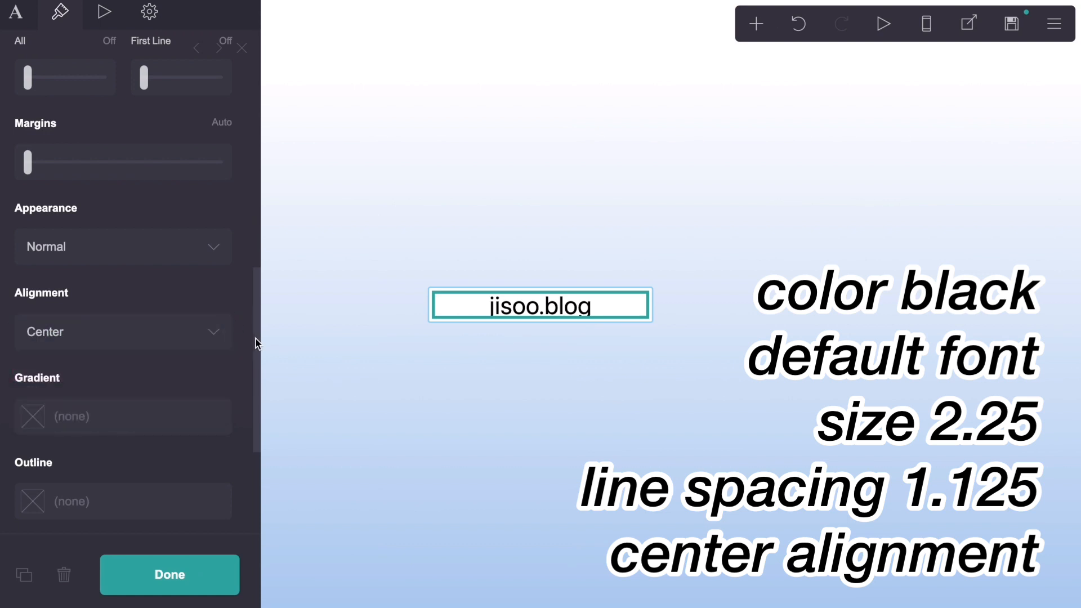
{"action": "left_click_drag", "start_coordinate": [256, 343], "coordinate": [255, 59]}
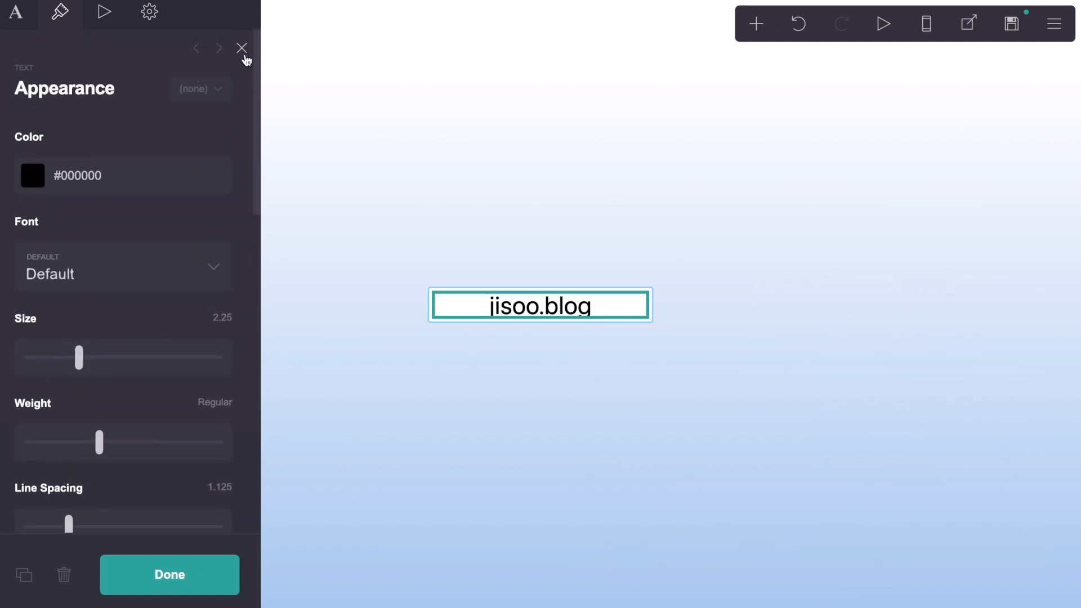
{"action": "left_click", "coordinate": [242, 50]}
Step: Add a second container below the title text and change its type to Columns
{"action": "left_click", "coordinate": [751, 23]}
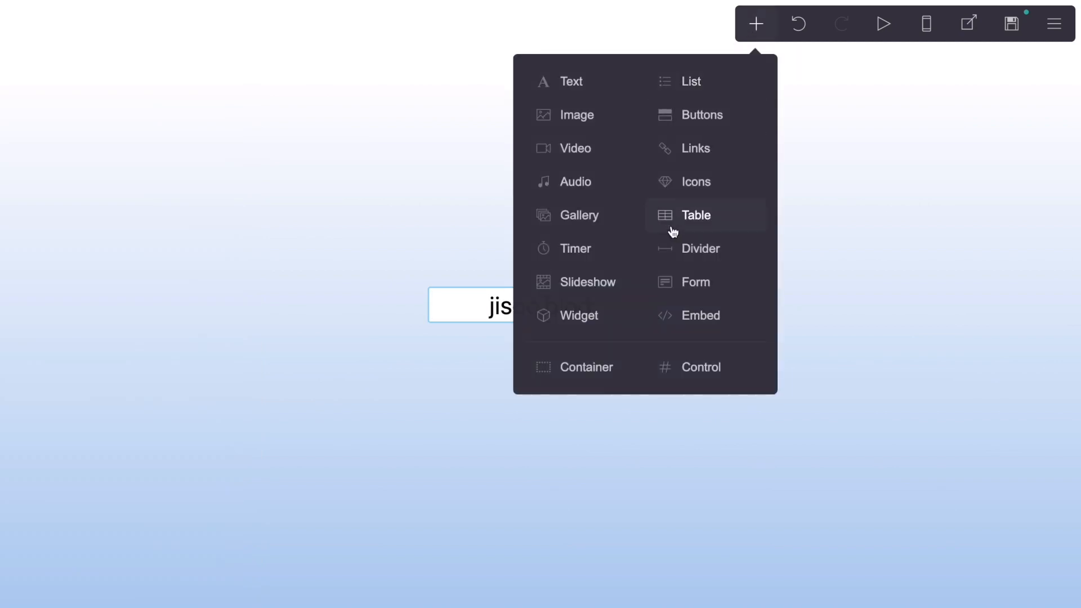
{"action": "left_click", "coordinate": [597, 376]}
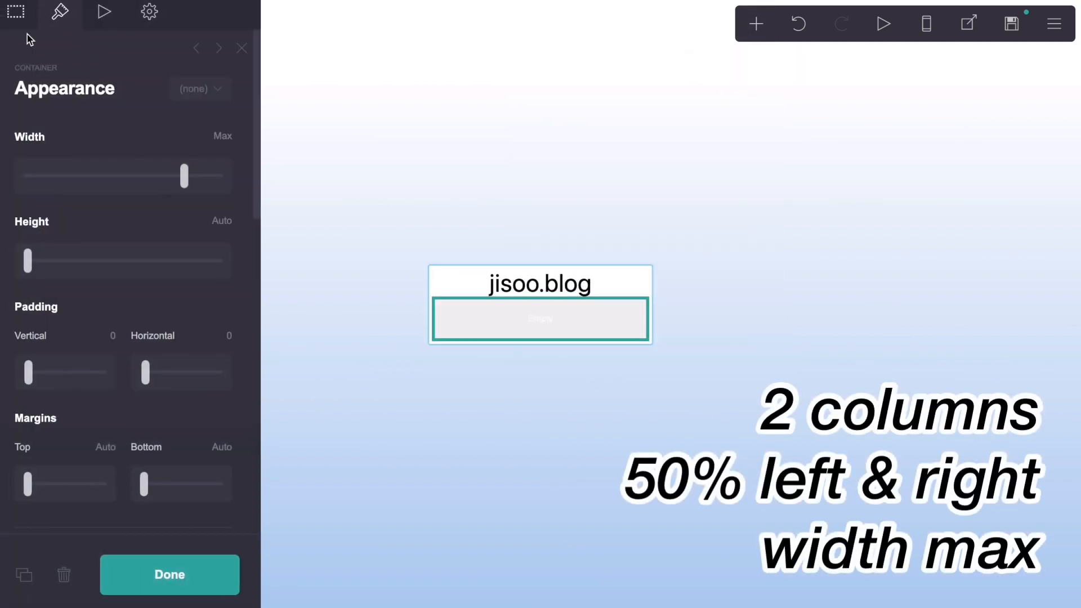
{"action": "left_click", "coordinate": [90, 159]}
{"action": "left_click", "coordinate": [89, 185]}
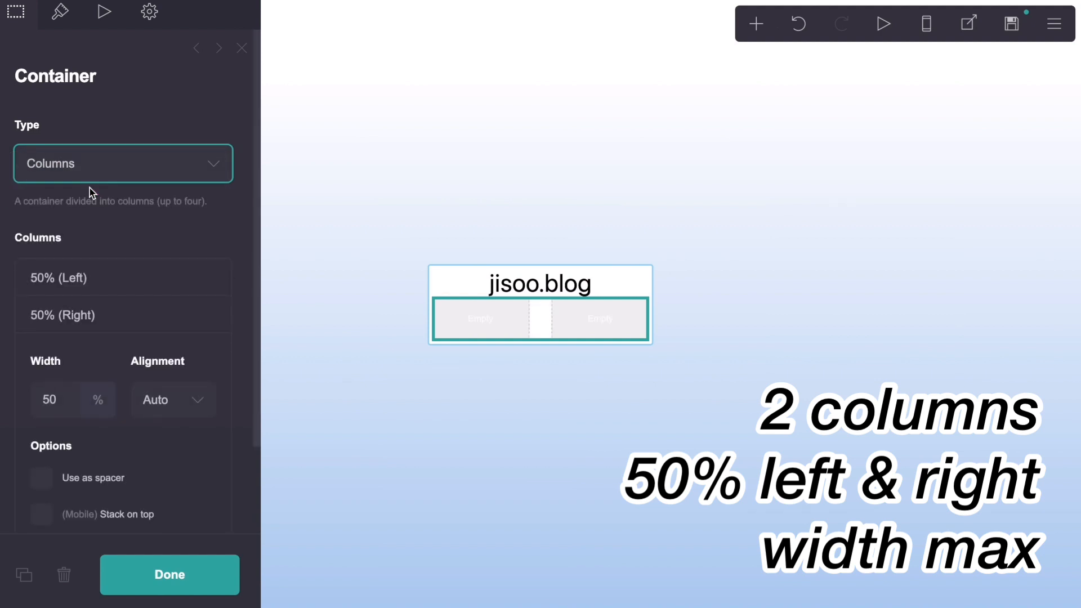
Step: Set the columns container's vertical padding to 0.5 and its horizontal padding to 1.125
{"action": "left_click", "coordinate": [59, 22]}
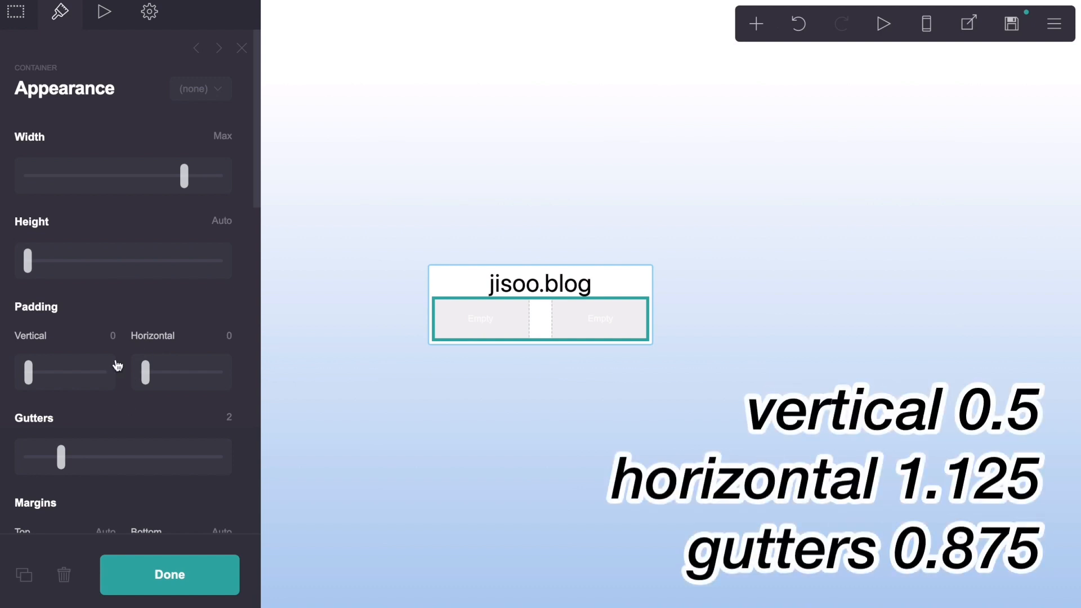
{"action": "left_click", "coordinate": [113, 335]}
{"action": "type", "text": "0.5"}
{"action": "key", "text": "Return"}
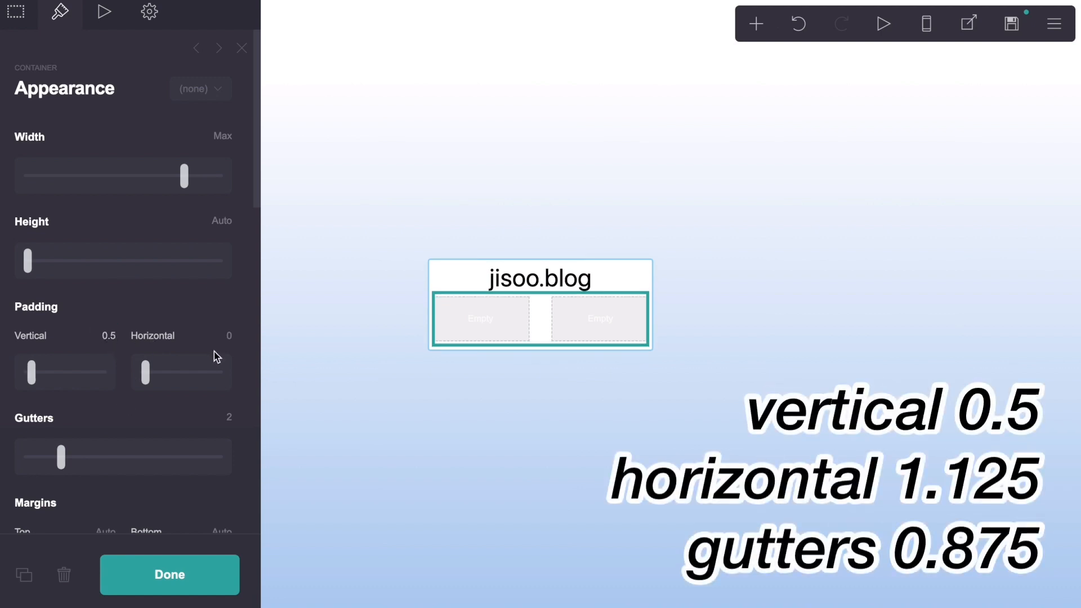
{"action": "left_click", "coordinate": [227, 336]}
{"action": "type", "text": "1.125"}
{"action": "key", "text": "Return"}
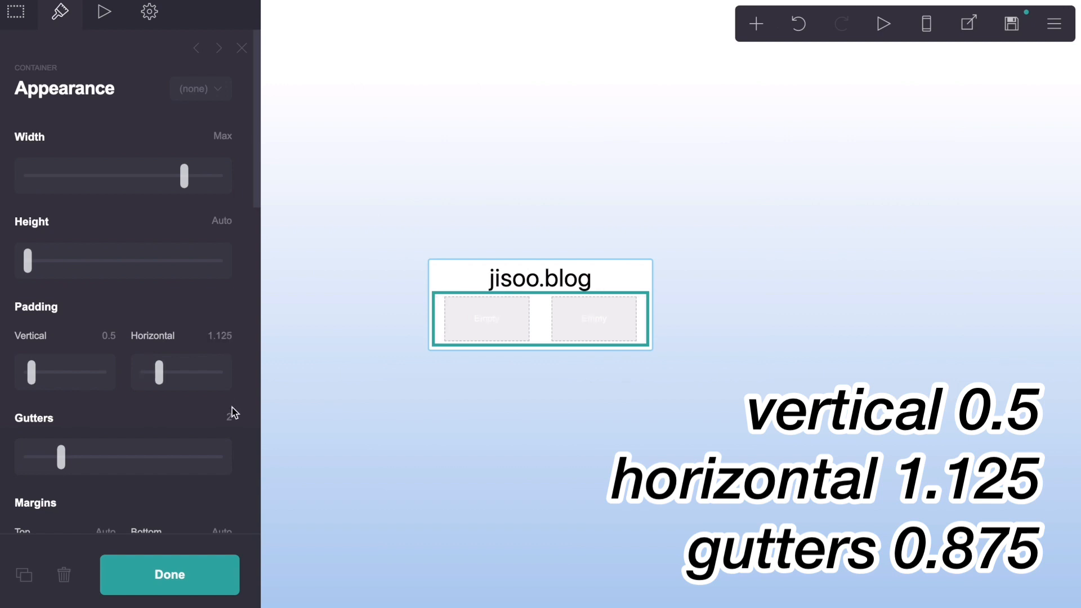
Step: Set the columns container's gutters to 0.875 and its bottom margin to 0.25
{"action": "left_click", "coordinate": [229, 416]}
{"action": "key", "text": "BackSpace"}
{"action": "type", "text": ".875"}
{"action": "key", "text": "Return"}
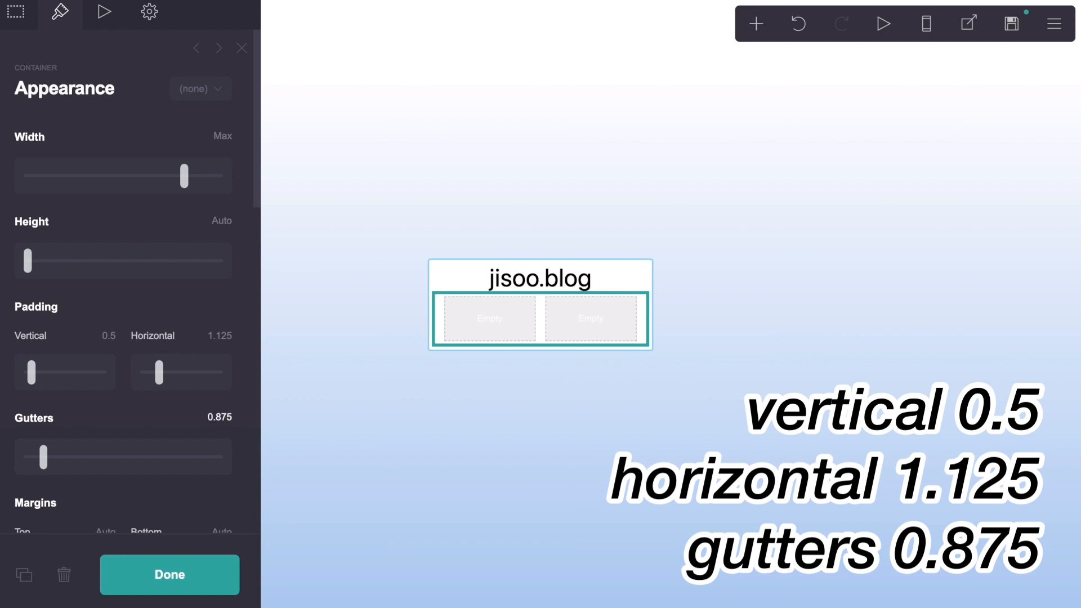
{"action": "scroll", "coordinate": [181, 419], "scroll_direction": "down", "scroll_amount": 4}
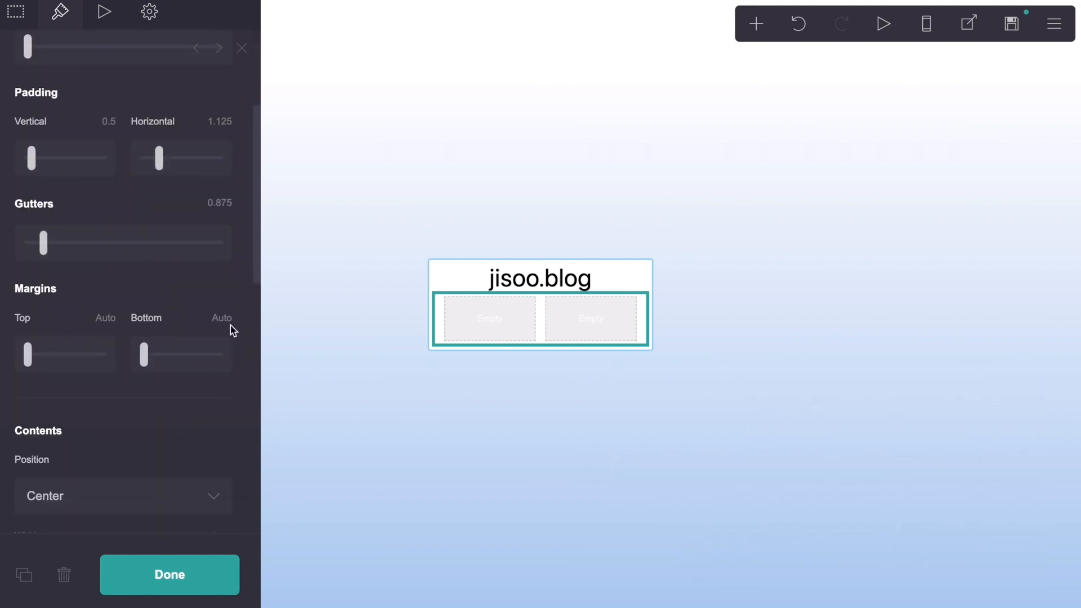
{"action": "left_click", "coordinate": [226, 316]}
{"action": "type", "text": ".25"}
{"action": "key", "text": "Return"}
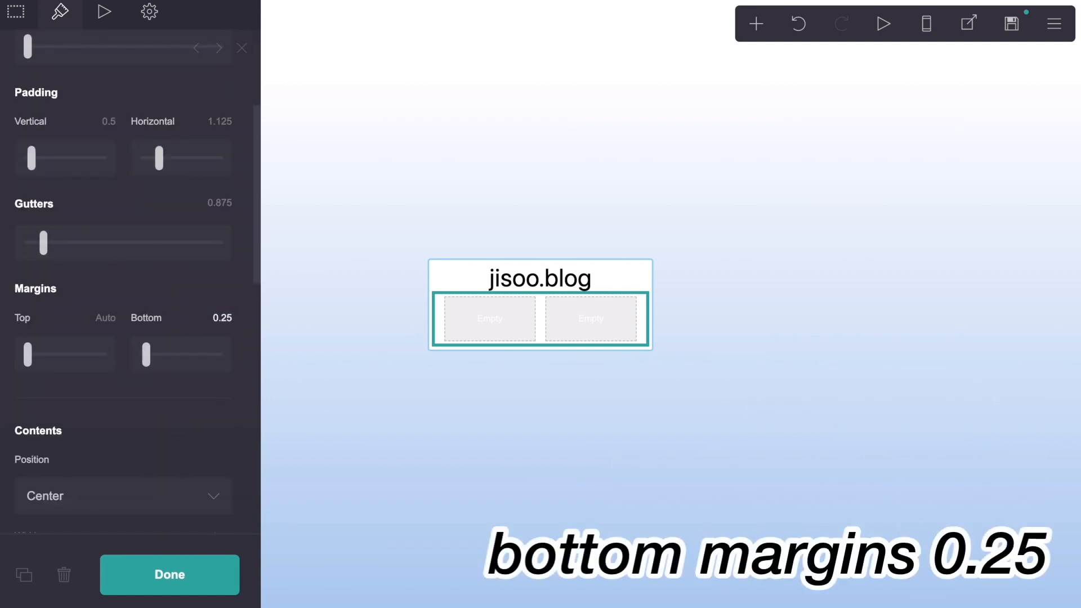
{"action": "scroll", "coordinate": [227, 274], "scroll_direction": "down", "scroll_amount": 3}
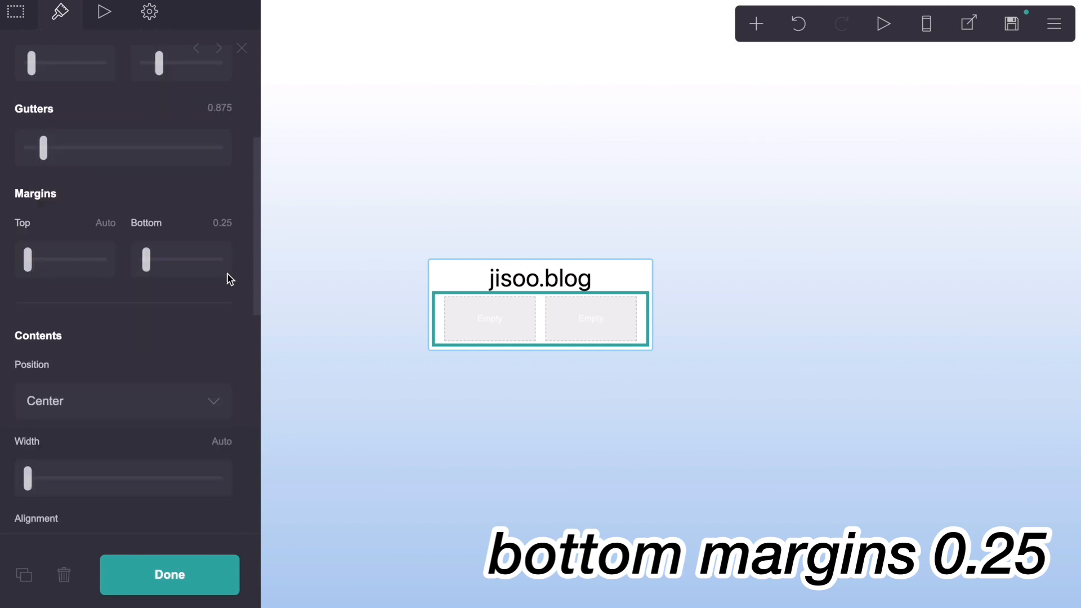
{"action": "scroll", "coordinate": [228, 278], "scroll_direction": "down", "scroll_amount": 4}
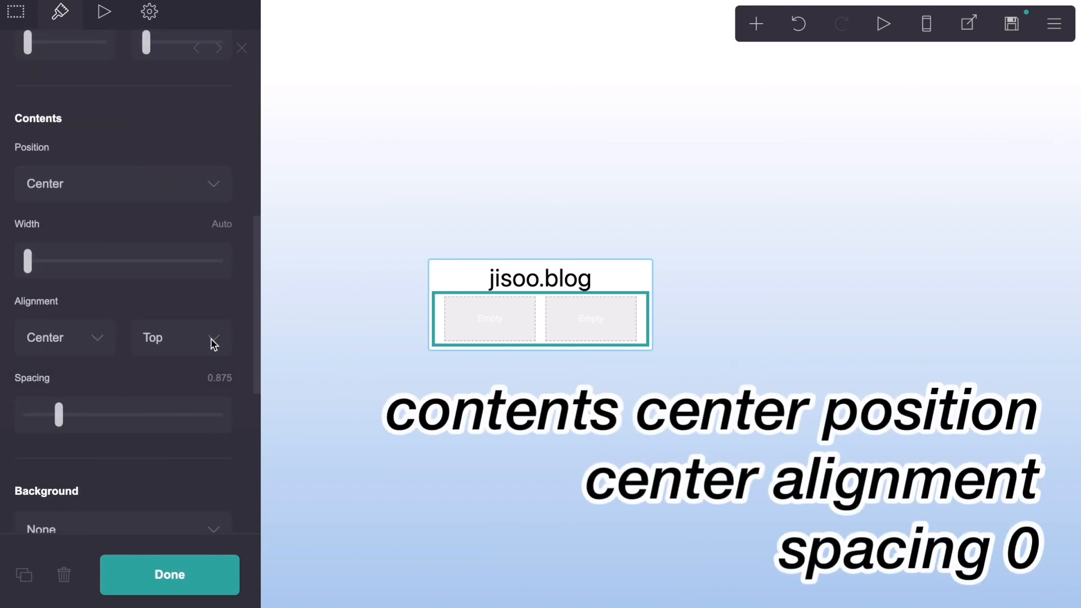
Step: Set the columns container's vertical contents alignment to Center and its contents spacing to 0
{"action": "left_click", "coordinate": [213, 343]}
{"action": "left_click", "coordinate": [213, 360]}
{"action": "left_click", "coordinate": [225, 377]}
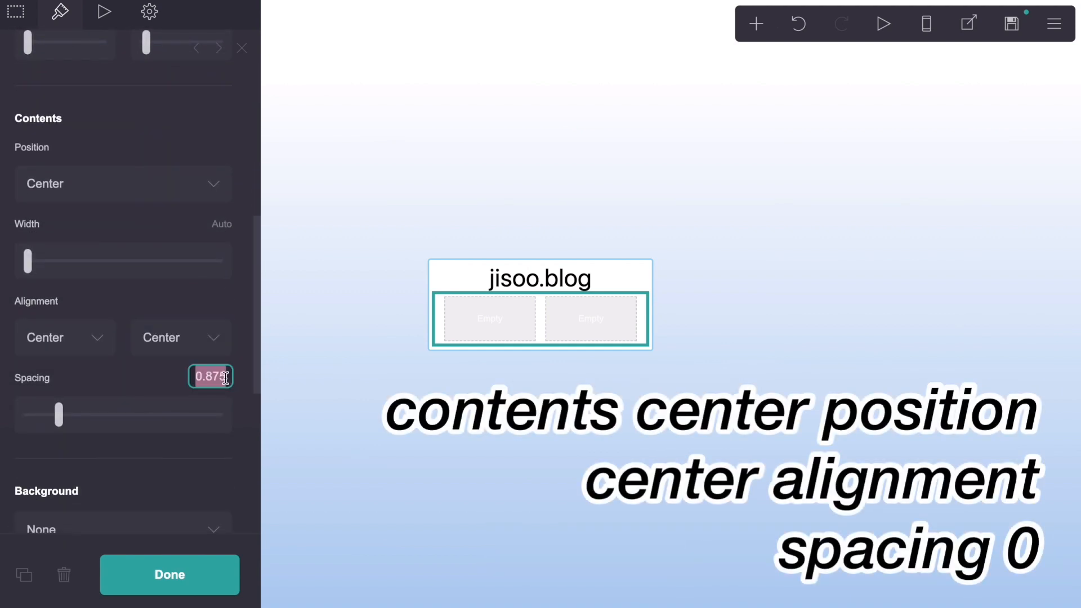
{"action": "type", "text": "0"}
{"action": "key", "text": "Return"}
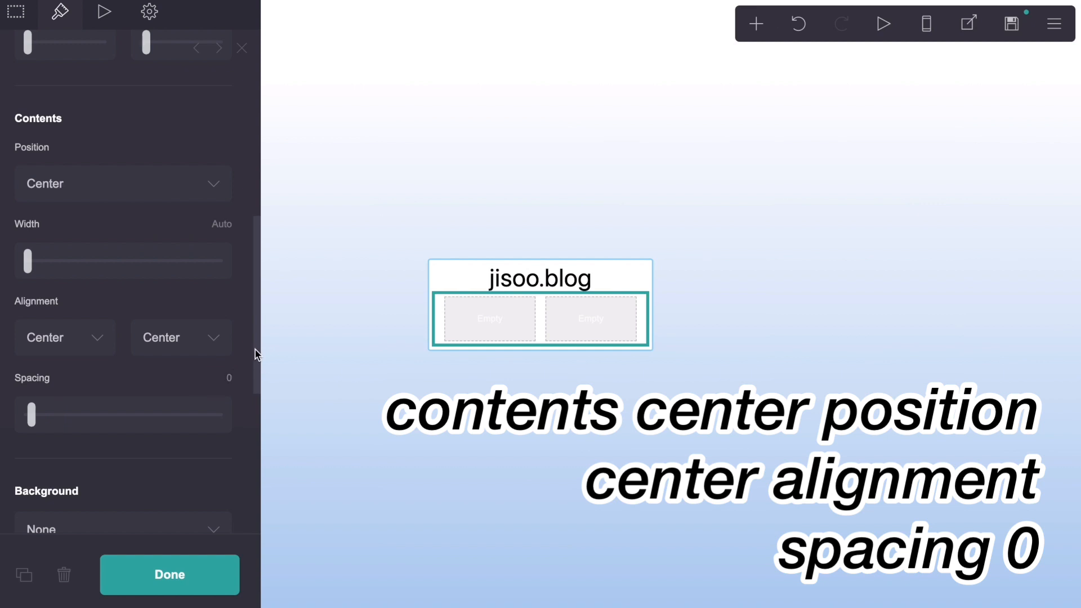
Step: In mobile view, switch the columns container's mobile settings to Manual with the Default layout, and return to desktop view with its settings closed
{"action": "left_click_drag", "start_coordinate": [255, 353], "coordinate": [245, 509]}
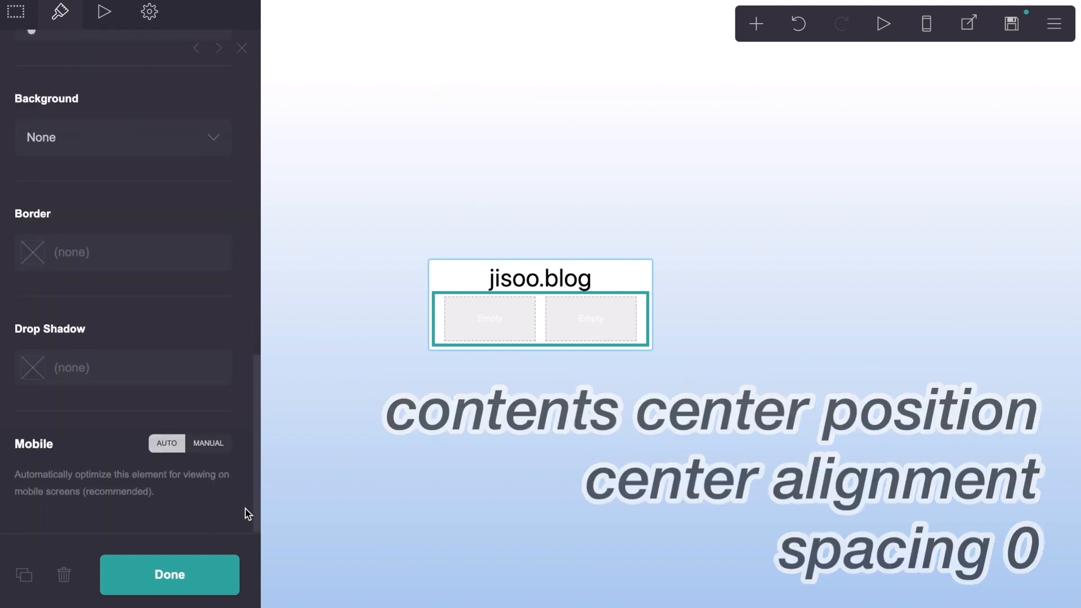
{"action": "left_click", "coordinate": [926, 24]}
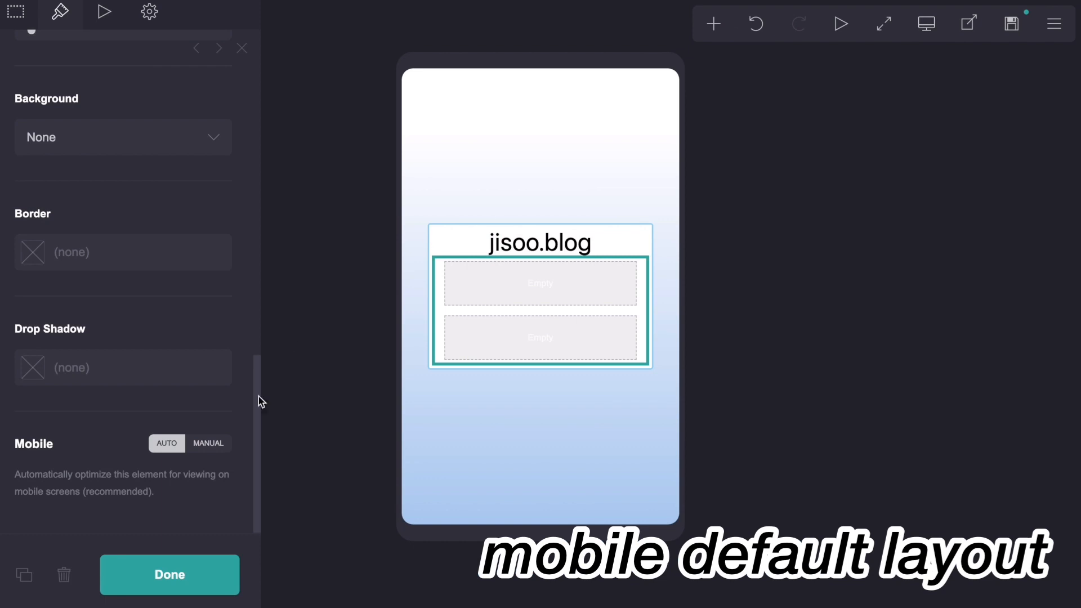
{"action": "left_click", "coordinate": [206, 444]}
{"action": "scroll", "coordinate": [205, 451], "scroll_direction": "down", "scroll_amount": 5}
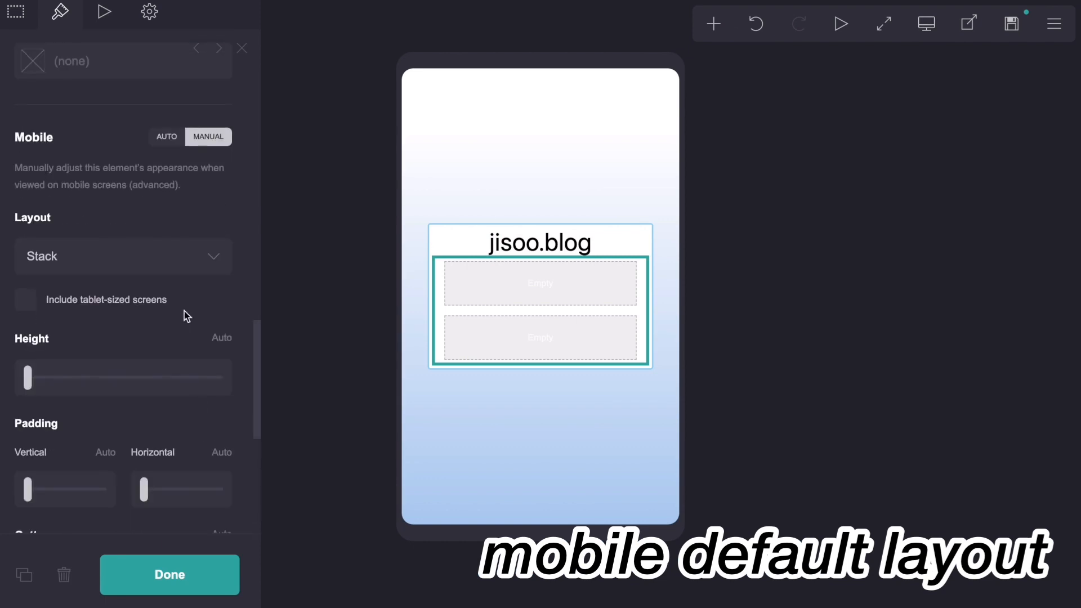
{"action": "left_click", "coordinate": [173, 259]}
{"action": "left_click", "coordinate": [174, 239]}
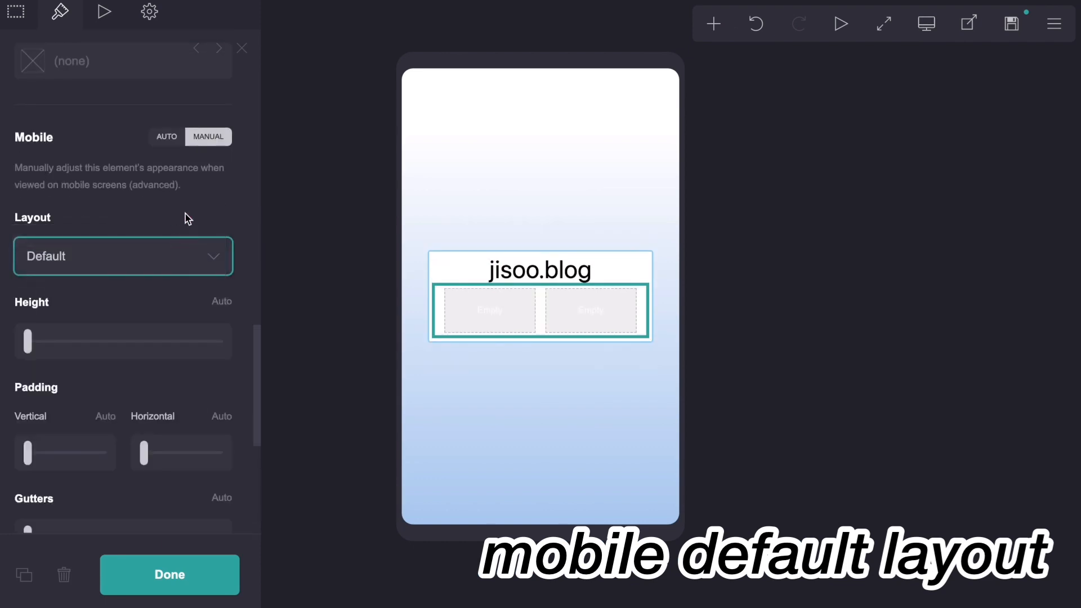
{"action": "scroll", "coordinate": [186, 217], "scroll_direction": "up", "scroll_amount": 10}
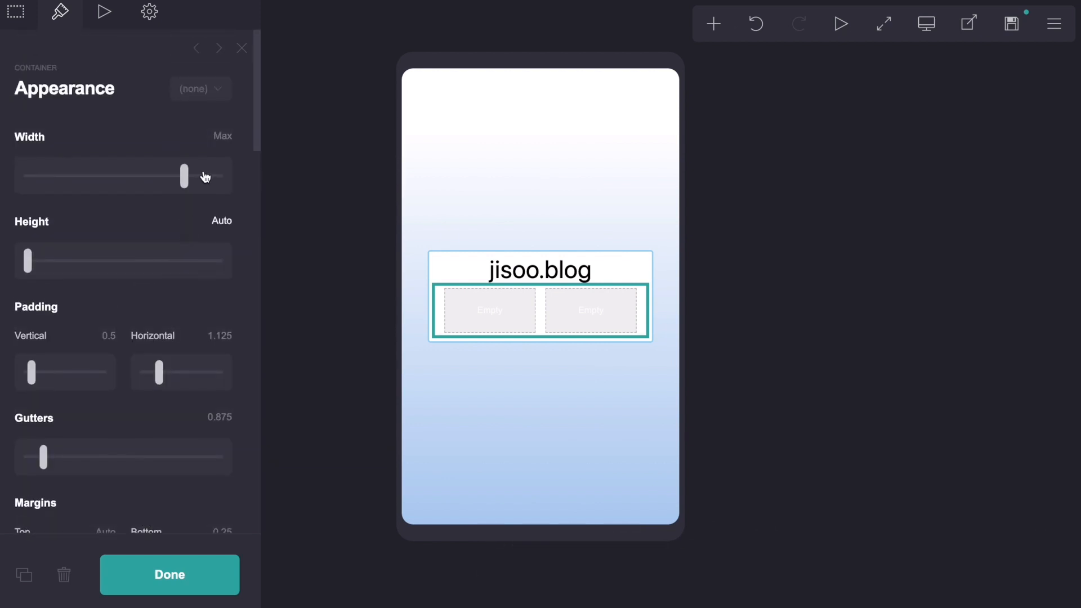
{"action": "left_click", "coordinate": [242, 50]}
{"action": "left_click", "coordinate": [927, 24]}
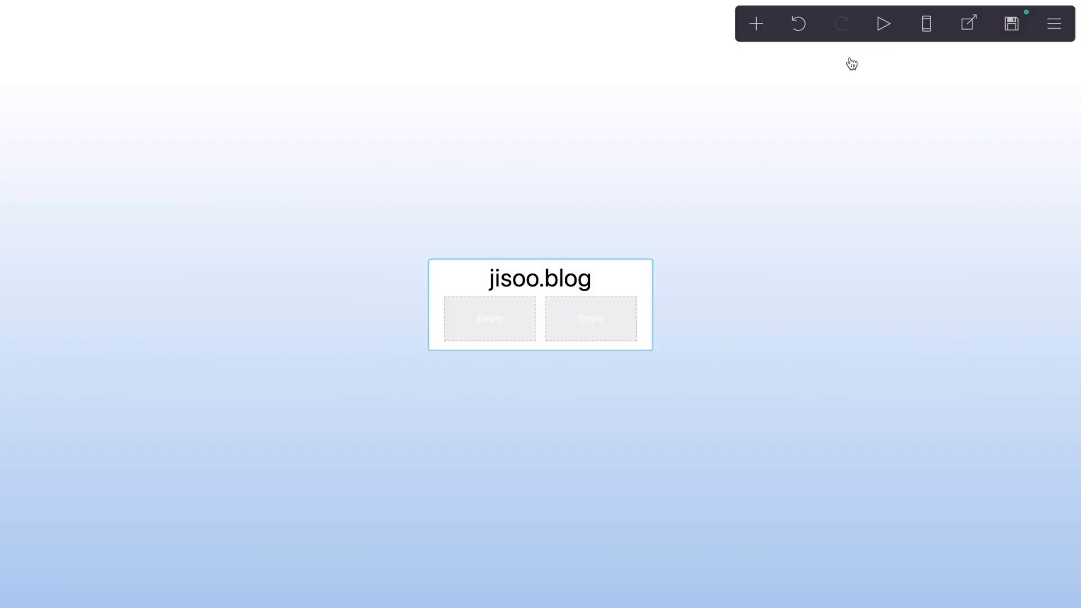
Step: Add an embed element of type Code and move it into the first column of the container
{"action": "left_click", "coordinate": [757, 26]}
{"action": "left_click", "coordinate": [705, 316]}
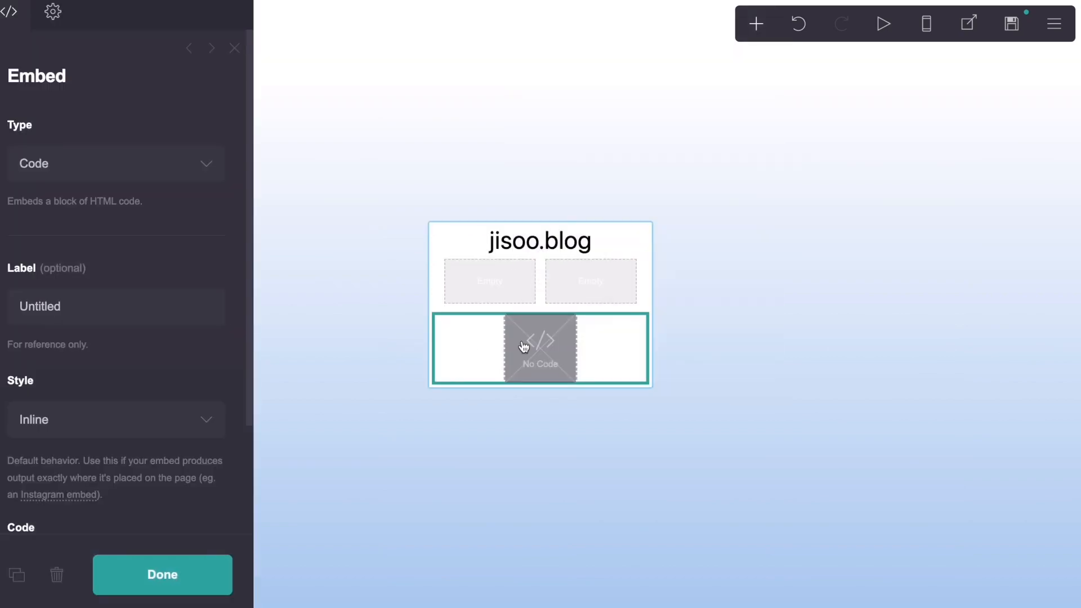
{"action": "left_click_drag", "start_coordinate": [536, 345], "coordinate": [505, 290]}
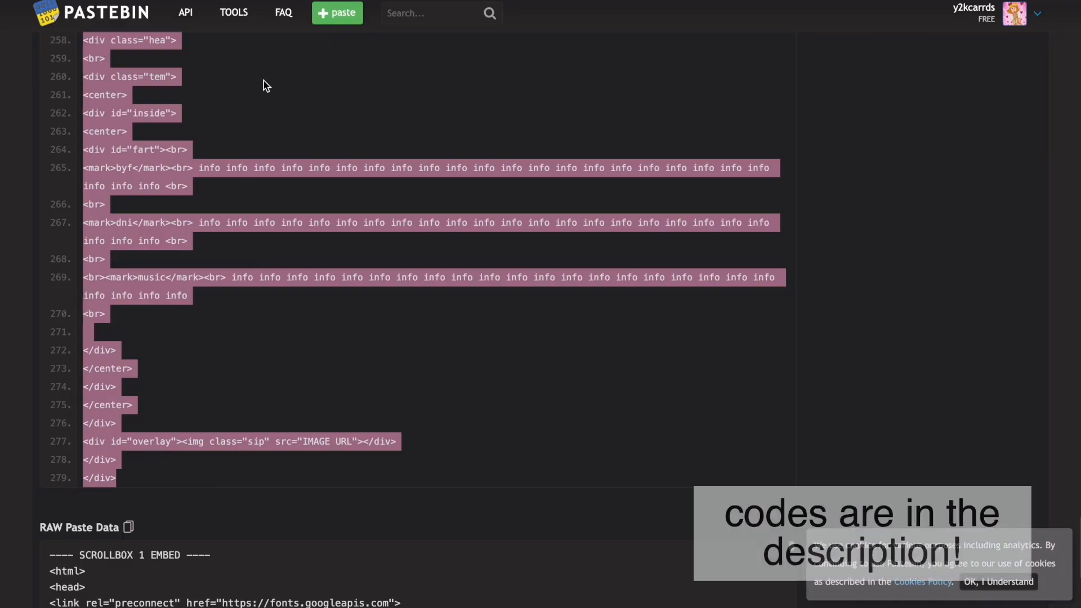
Step: Switch to the "jisoo drr ac scrollboxes" paste on Pastebin and go to the start of its code
{"action": "scroll", "coordinate": [325, 225], "scroll_direction": "up", "scroll_amount": 15}
{"action": "left_click", "coordinate": [327, 225]}
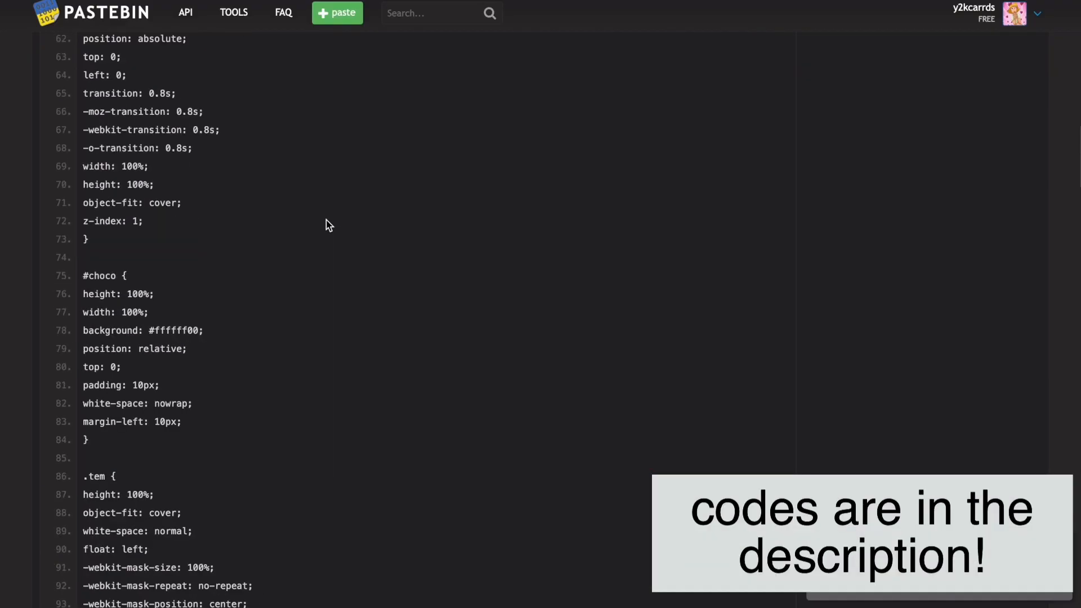
{"action": "scroll", "coordinate": [327, 225], "scroll_direction": "up", "scroll_amount": 10}
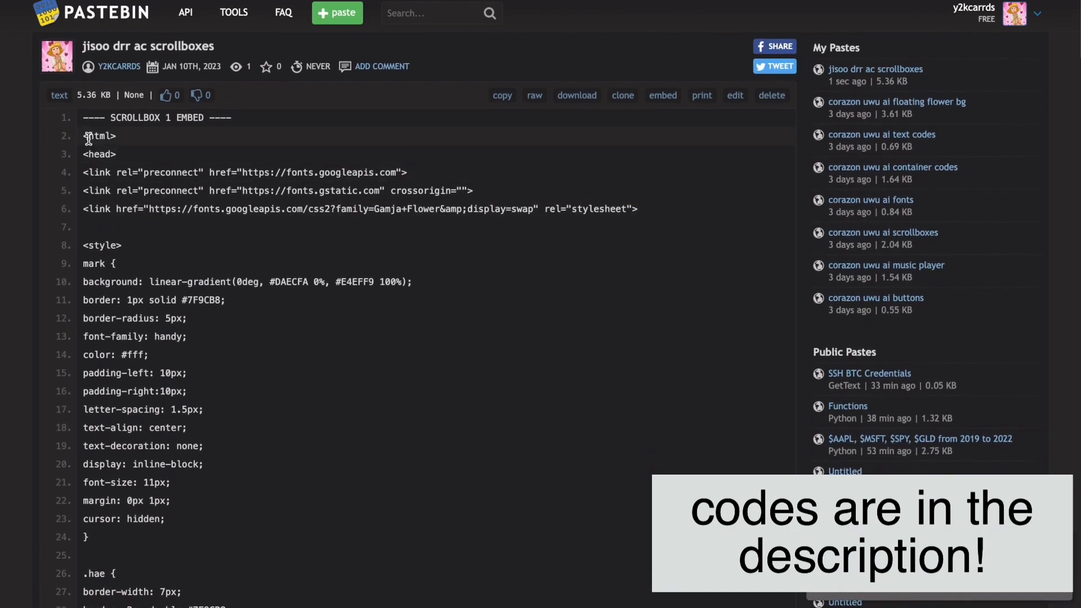
{"action": "left_click_drag", "start_coordinate": [83, 136], "coordinate": [177, 429]}
{"action": "scroll", "coordinate": [176, 429], "scroll_direction": "down", "scroll_amount": 5}
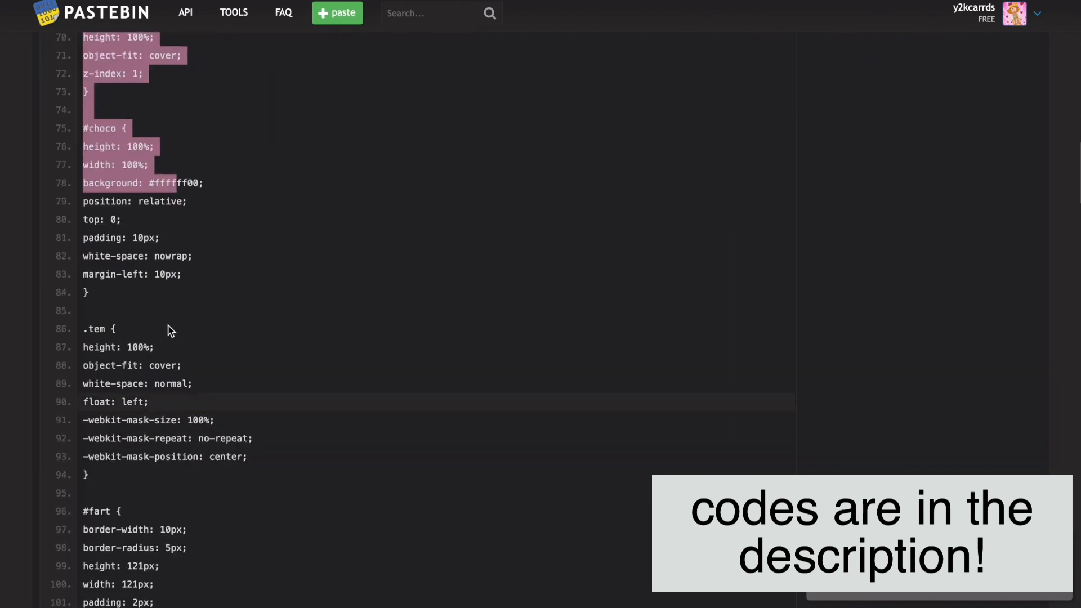
{"action": "left_click", "coordinate": [172, 254]}
{"action": "scroll", "coordinate": [169, 254], "scroll_direction": "up", "scroll_amount": 20}
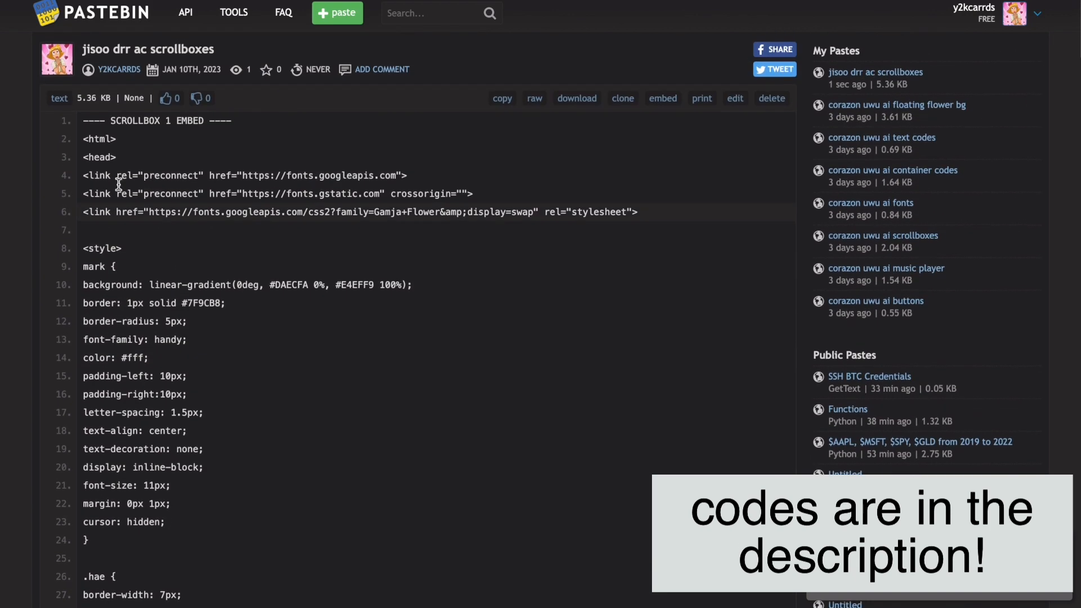
Step: Copy the whole Scrollbox 1 embed code, from the opening <html> line to the last </div> before Scrollbox 2
{"action": "left_click_drag", "start_coordinate": [83, 138], "coordinate": [168, 464]}
{"action": "scroll", "coordinate": [102, 285], "scroll_direction": "down", "scroll_amount": 10}
{"action": "scroll", "coordinate": [157, 381], "scroll_direction": "down", "scroll_amount": 15}
{"action": "scroll", "coordinate": [158, 382], "scroll_direction": "down", "scroll_amount": 8}
{"action": "scroll", "coordinate": [167, 464], "scroll_direction": "down", "scroll_amount": 4}
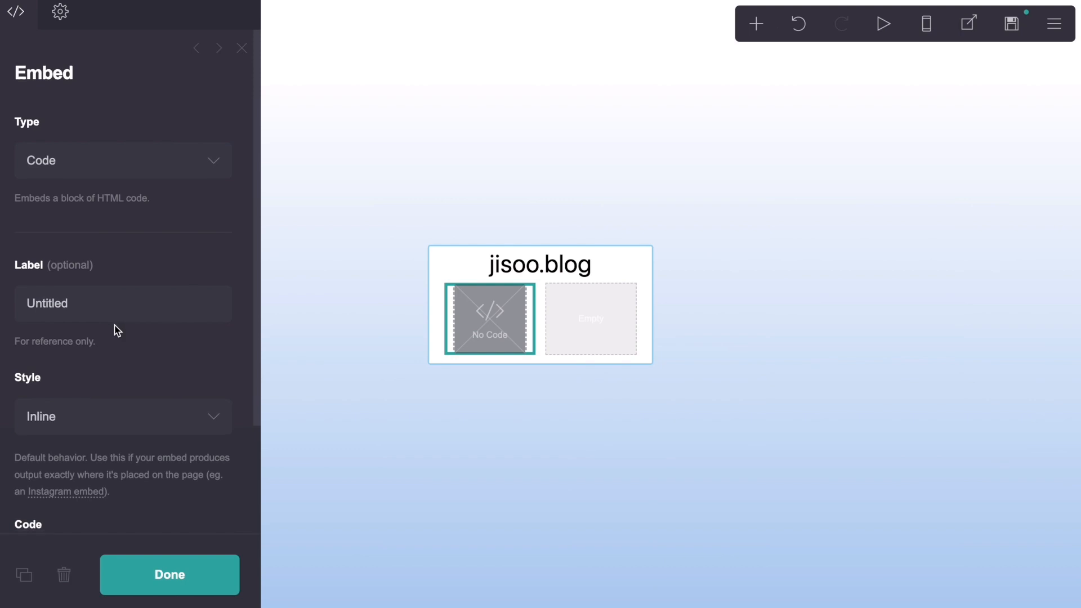
Step: Return to the site editor and paste the copied Scrollbox 1 code into the embed's code
{"action": "scroll", "coordinate": [116, 326], "scroll_direction": "down", "scroll_amount": 3}
{"action": "left_click", "coordinate": [98, 421]}
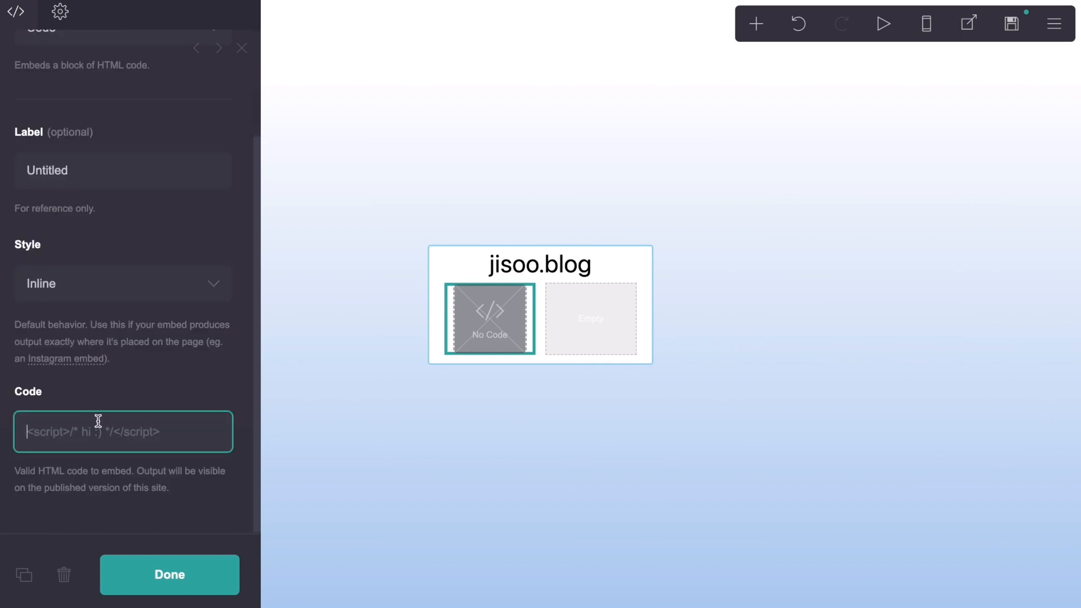
{"action": "key", "text": "ctrl+v"}
Step: Label the embed "image 1"
{"action": "left_click", "coordinate": [90, 173]}
{"action": "key", "text": "ctrl+a"}
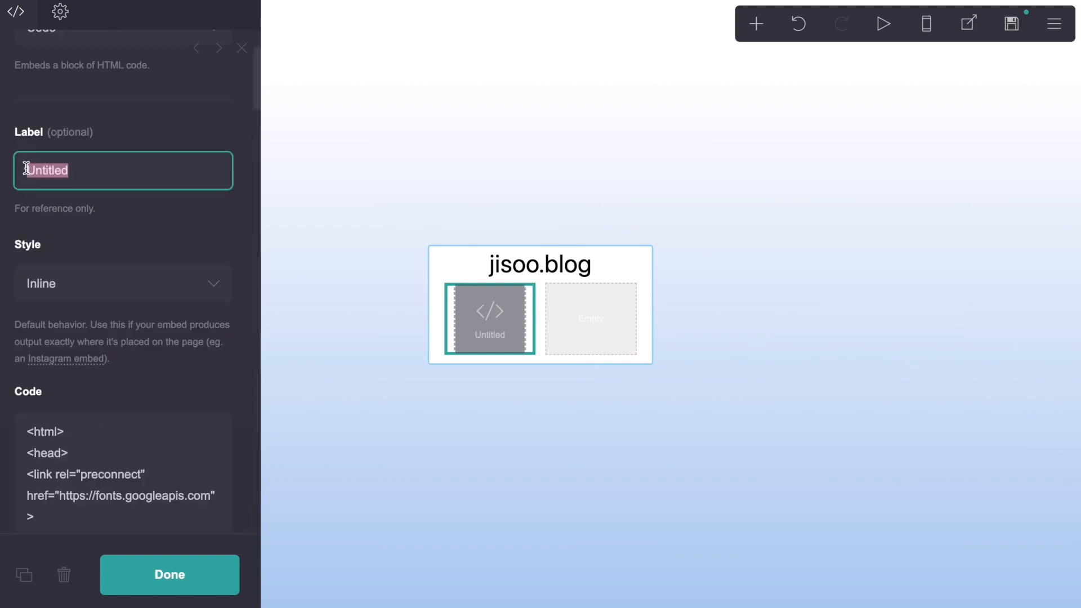
{"action": "type", "text": "image 1"}
{"action": "left_click", "coordinate": [43, 126]}
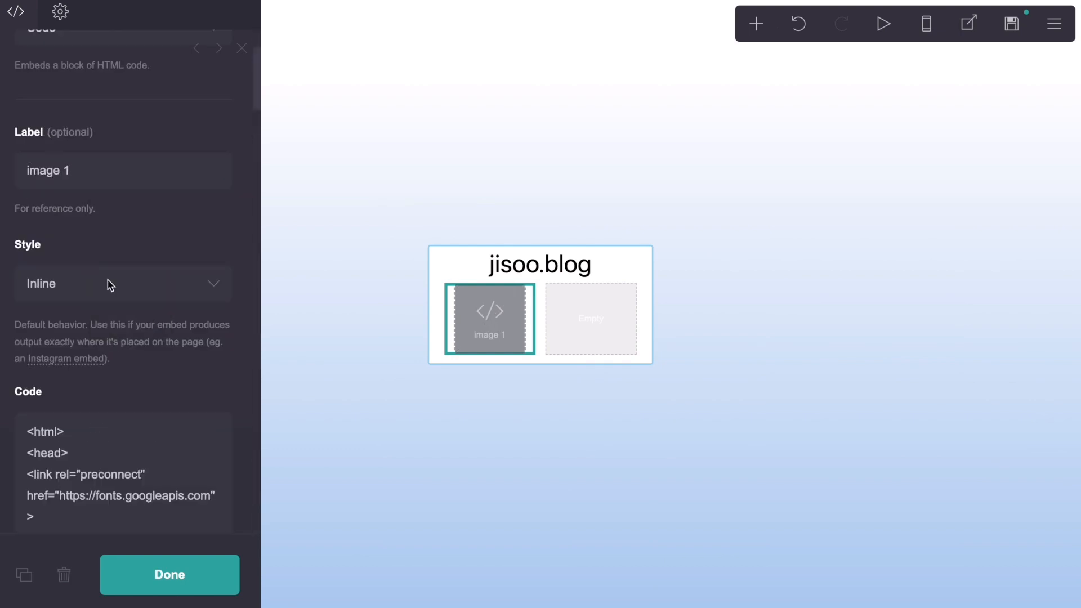
Step: Examine the background, border and text colour codes in the mark and .hae rules of the embed code
{"action": "scroll", "coordinate": [107, 279], "scroll_direction": "down", "scroll_amount": 9}
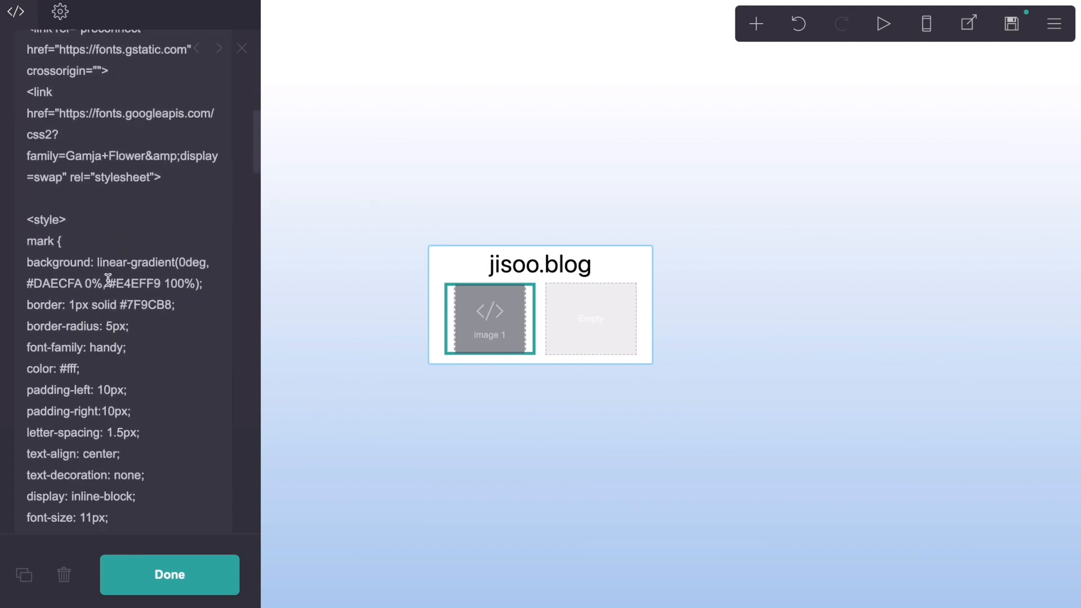
{"action": "left_click_drag", "start_coordinate": [164, 283], "coordinate": [36, 288]}
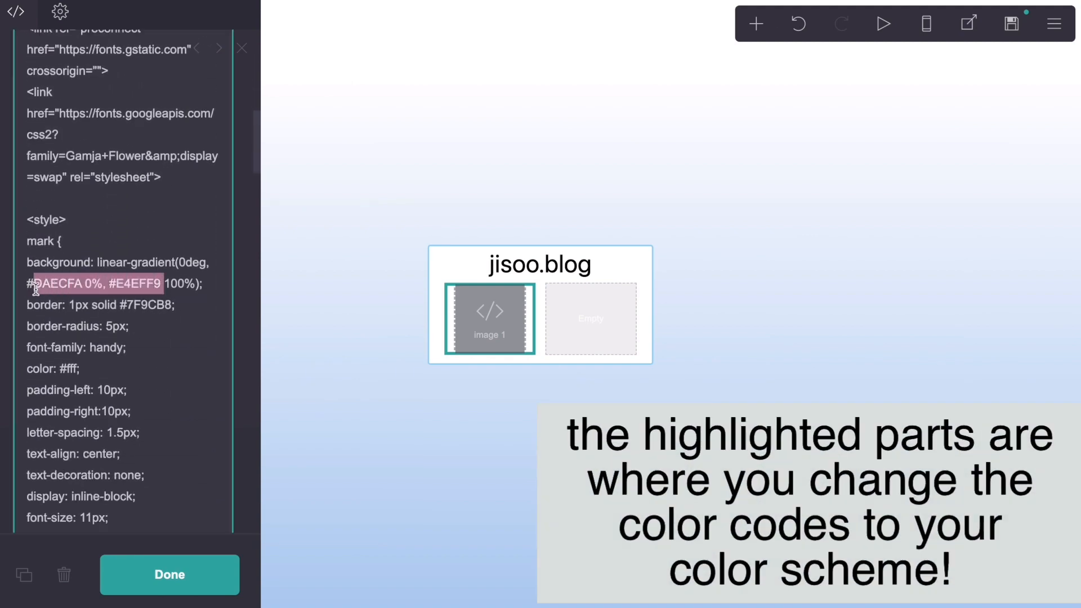
{"action": "left_click_drag", "start_coordinate": [170, 307], "coordinate": [131, 309]}
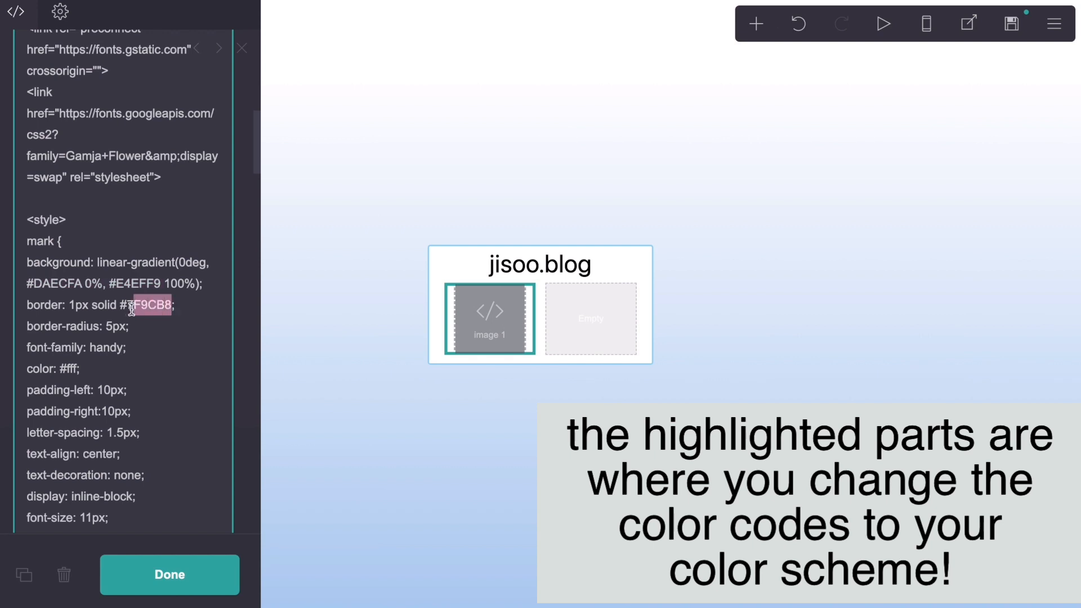
{"action": "scroll", "coordinate": [187, 316], "scroll_direction": "down", "scroll_amount": 4}
{"action": "left_click", "coordinate": [187, 316]}
{"action": "scroll", "coordinate": [197, 442], "scroll_direction": "down", "scroll_amount": 3}
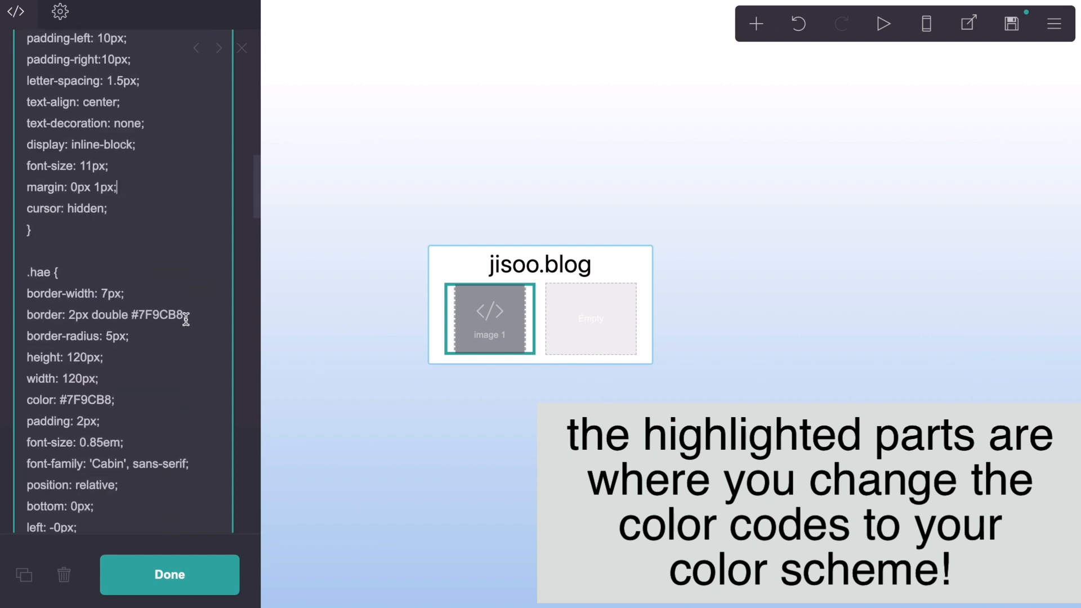
{"action": "left_click_drag", "start_coordinate": [169, 314], "coordinate": [133, 315]}
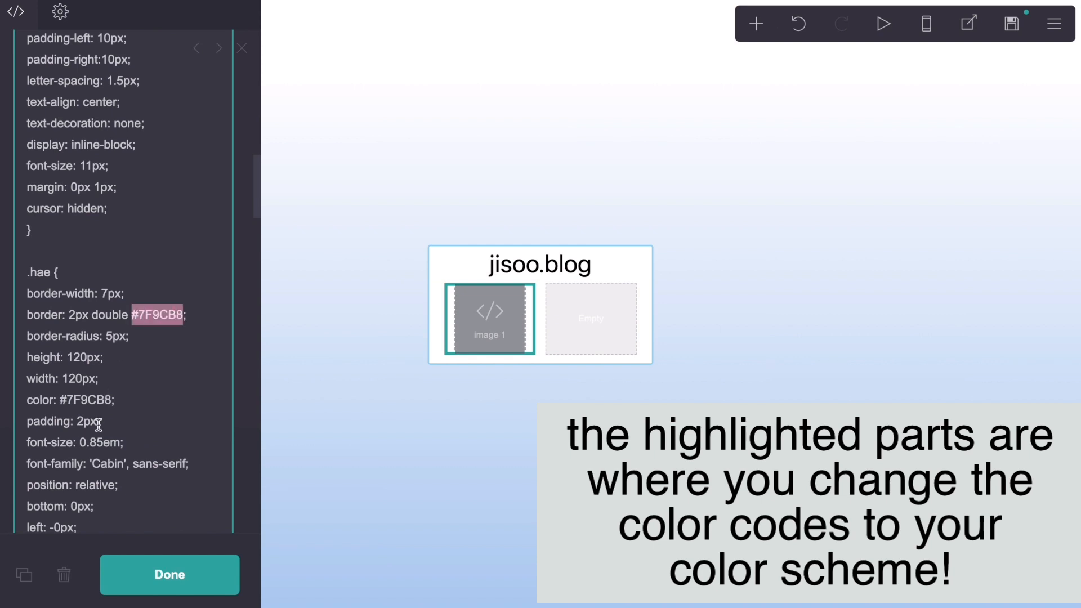
{"action": "left_click_drag", "start_coordinate": [113, 400], "coordinate": [59, 401]}
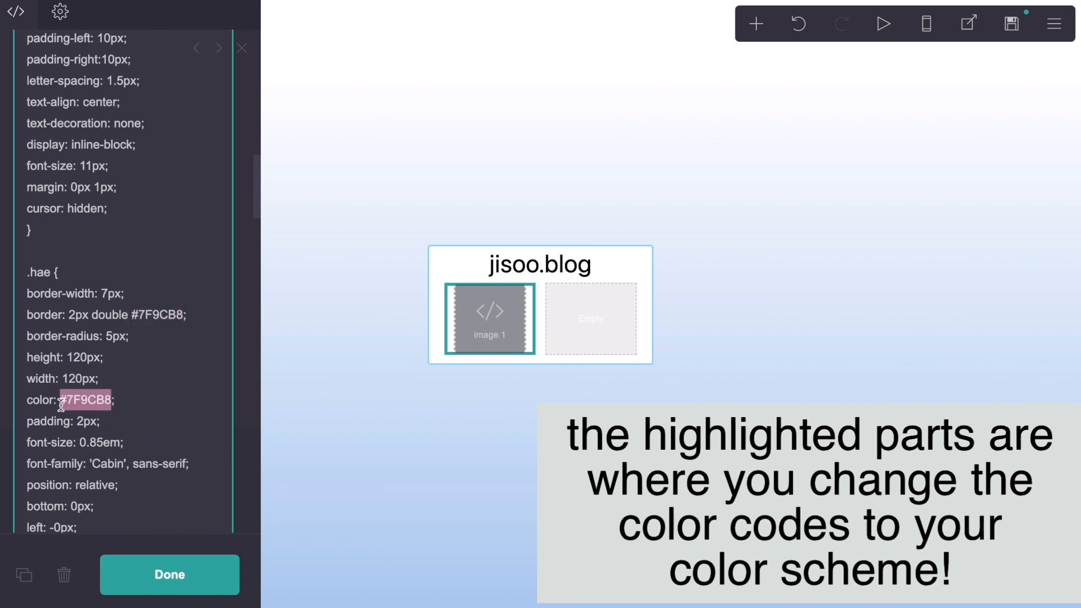
{"action": "left_click", "coordinate": [160, 405]}
Step: Examine the text colour code in the .hea rule and the radial-gradient colour code in the #fart rule
{"action": "scroll", "coordinate": [161, 405], "scroll_direction": "down", "scroll_amount": 1}
{"action": "scroll", "coordinate": [161, 405], "scroll_direction": "down", "scroll_amount": 11}
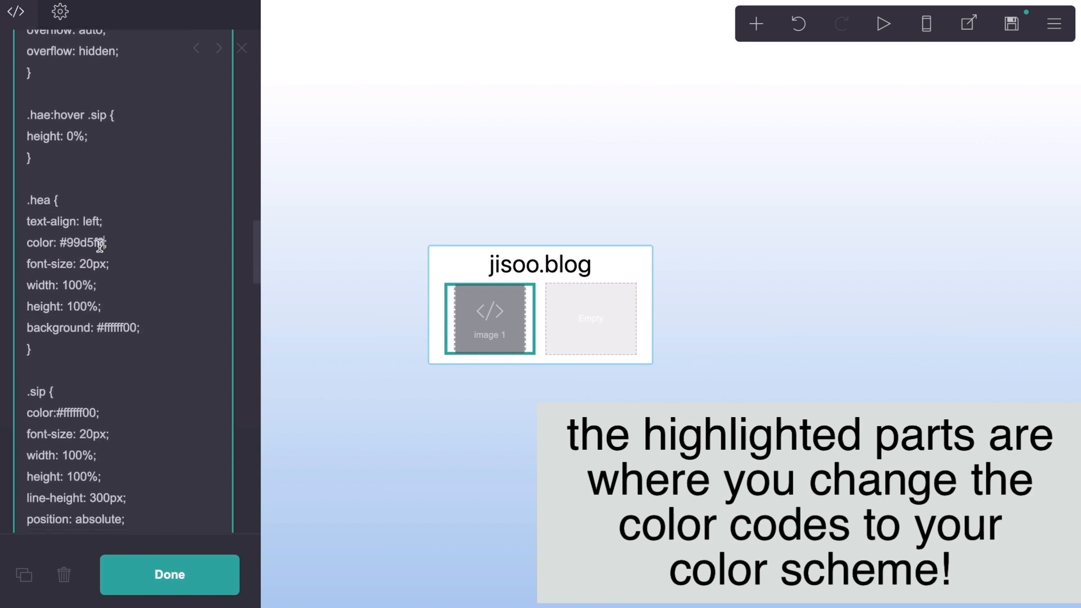
{"action": "left_click_drag", "start_coordinate": [100, 245], "coordinate": [59, 248]}
{"action": "left_click", "coordinate": [135, 249]}
{"action": "scroll", "coordinate": [135, 248], "scroll_direction": "down", "scroll_amount": 12}
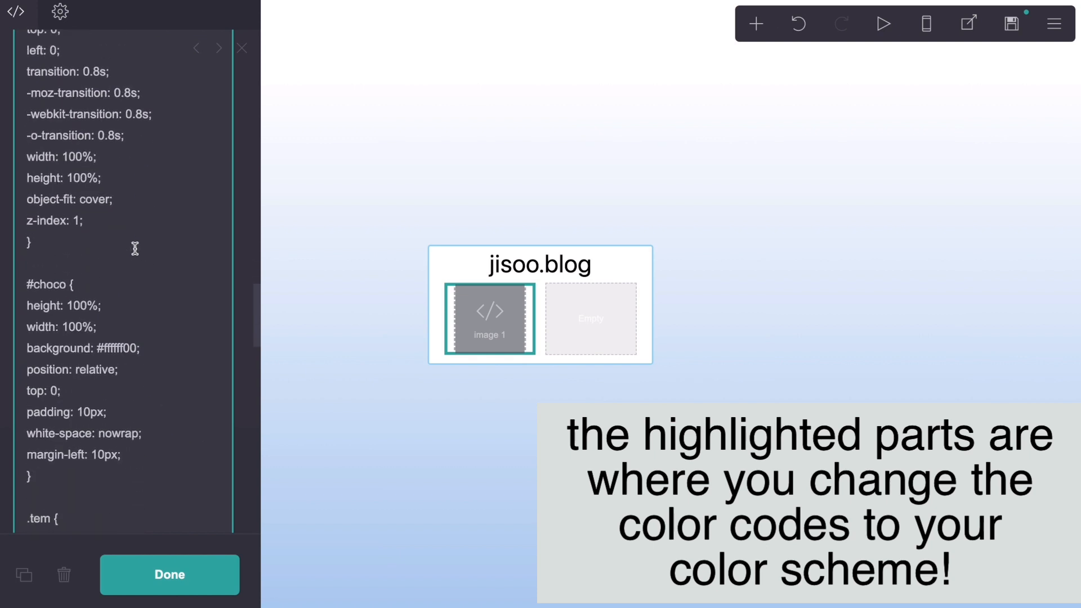
{"action": "scroll", "coordinate": [135, 248], "scroll_direction": "down", "scroll_amount": 8}
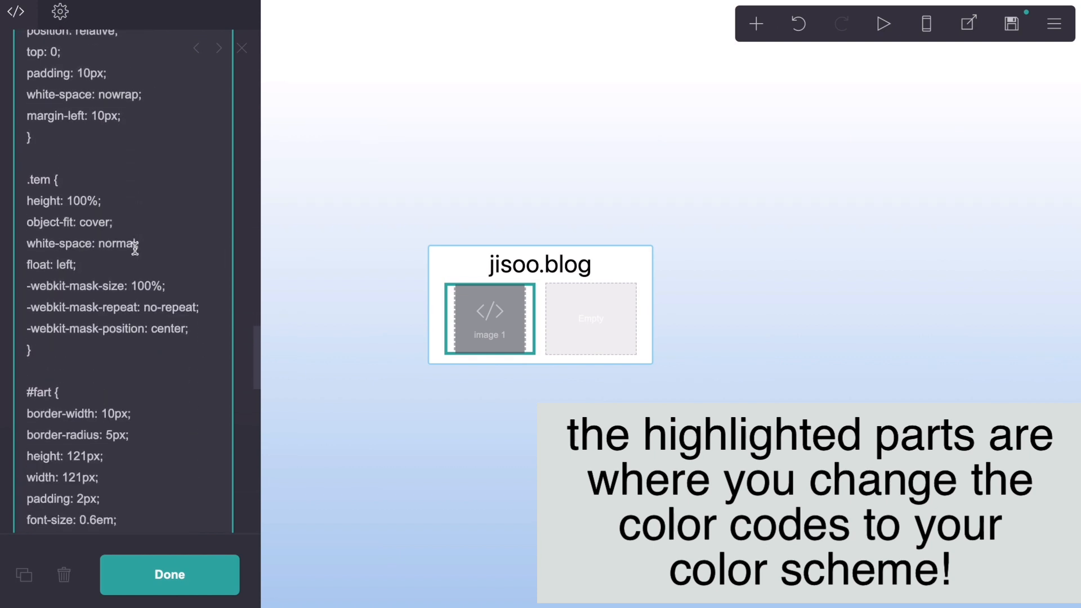
{"action": "scroll", "coordinate": [135, 248], "scroll_direction": "down", "scroll_amount": 9}
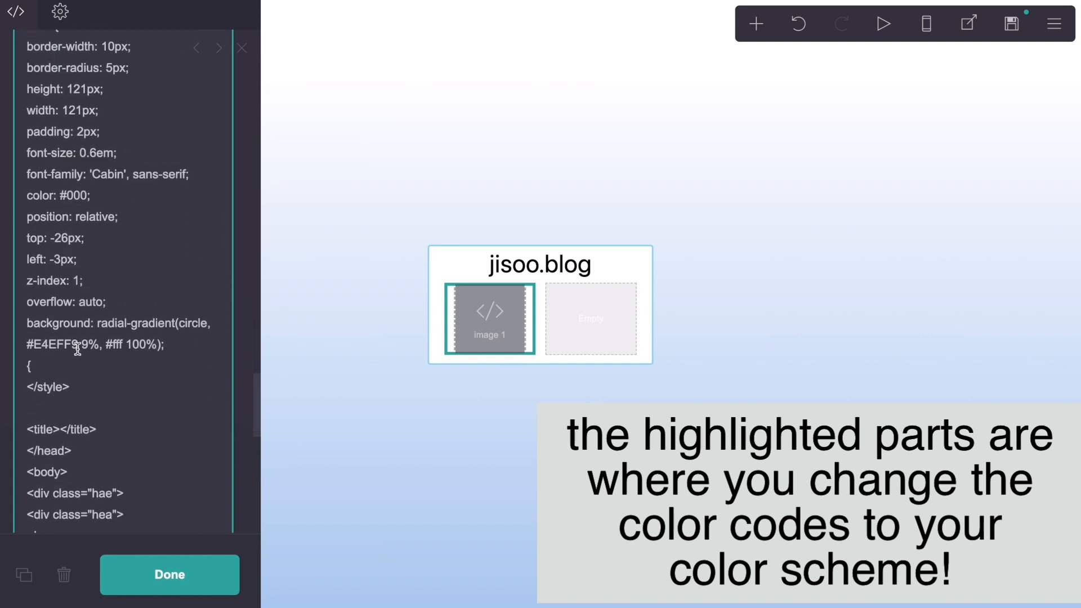
{"action": "left_click_drag", "start_coordinate": [77, 348], "coordinate": [31, 347]}
{"action": "left_click", "coordinate": [95, 347]}
Step: Review the about, likes and links text in the embed code and locate the IMAGE URL placeholder
{"action": "scroll", "coordinate": [209, 363], "scroll_direction": "down", "scroll_amount": 10}
{"action": "scroll", "coordinate": [208, 363], "scroll_direction": "down", "scroll_amount": 4}
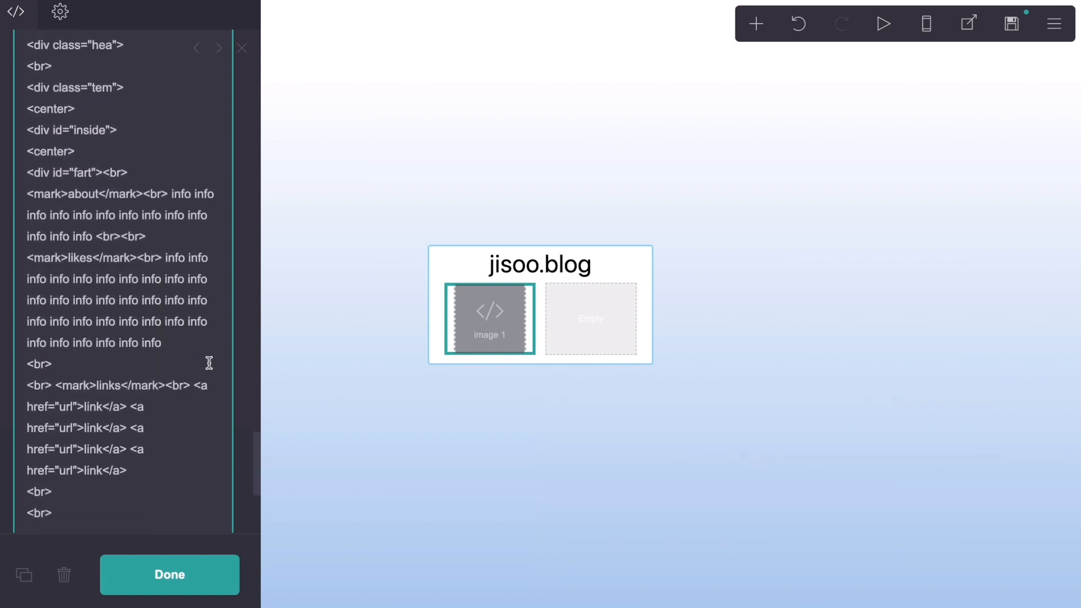
{"action": "scroll", "coordinate": [209, 363], "scroll_direction": "down", "scroll_amount": 3}
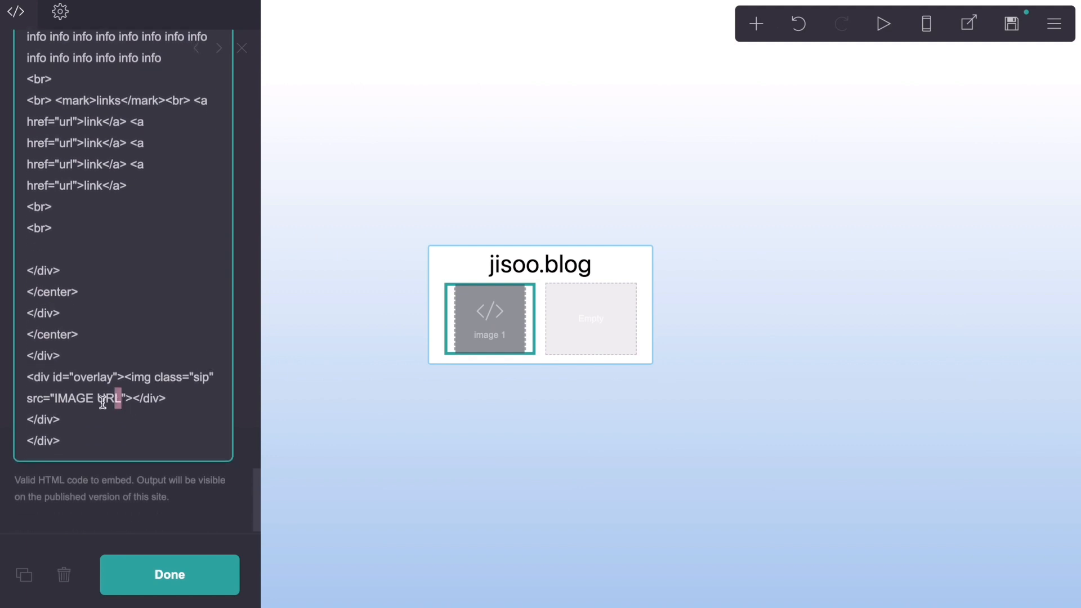
{"action": "left_click_drag", "start_coordinate": [102, 402], "coordinate": [59, 402]}
{"action": "left_click", "coordinate": [144, 412]}
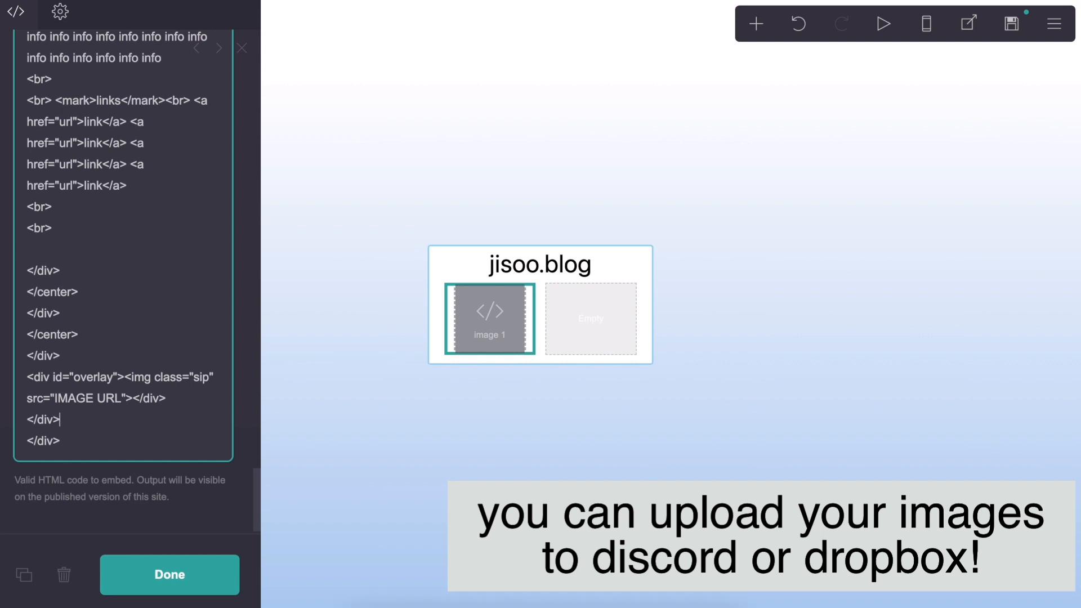
Step: Switch to Discord, copy the link of the first portrait posted at 4:56 PM in the images channel, and return to the site editor
{"action": "left_click", "coordinate": [655, 602]}
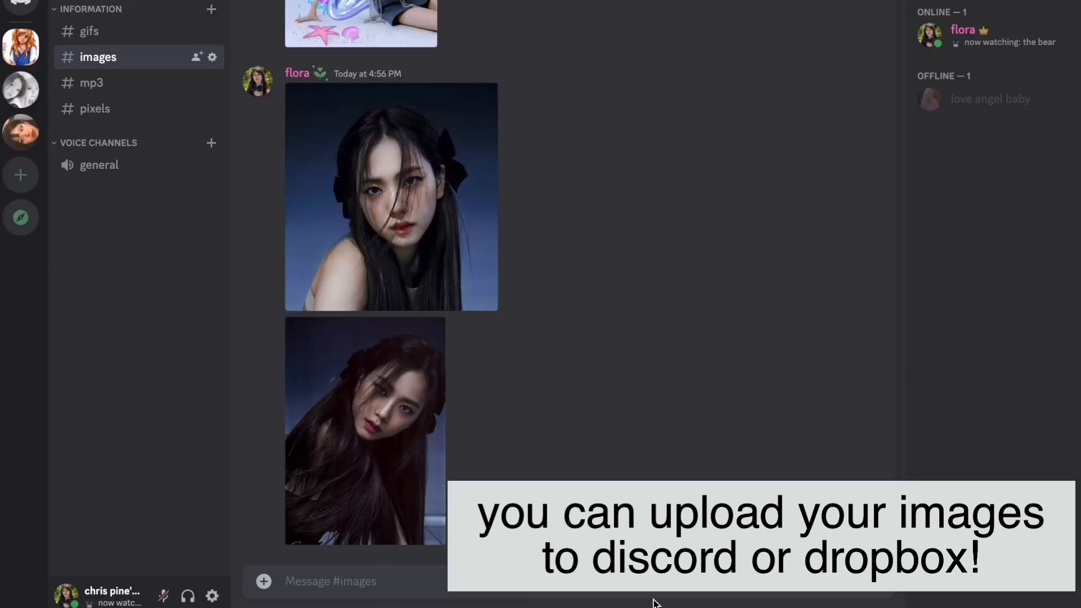
{"action": "left_click", "coordinate": [426, 217]}
{"action": "right_click", "coordinate": [583, 289]}
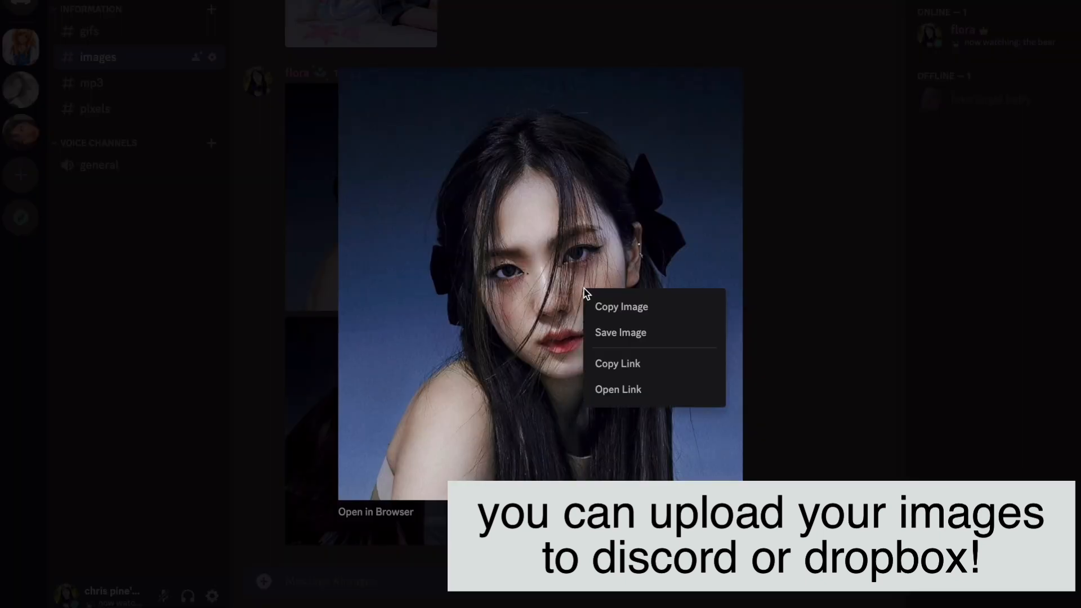
{"action": "left_click", "coordinate": [625, 363]}
{"action": "left_click", "coordinate": [775, 331]}
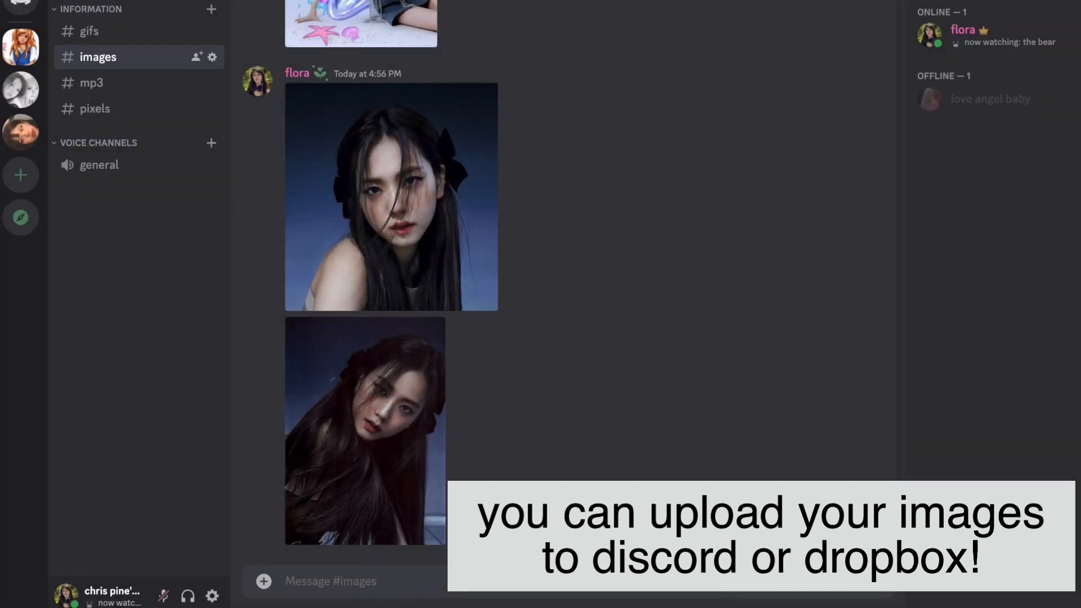
{"action": "left_click", "coordinate": [422, 588]}
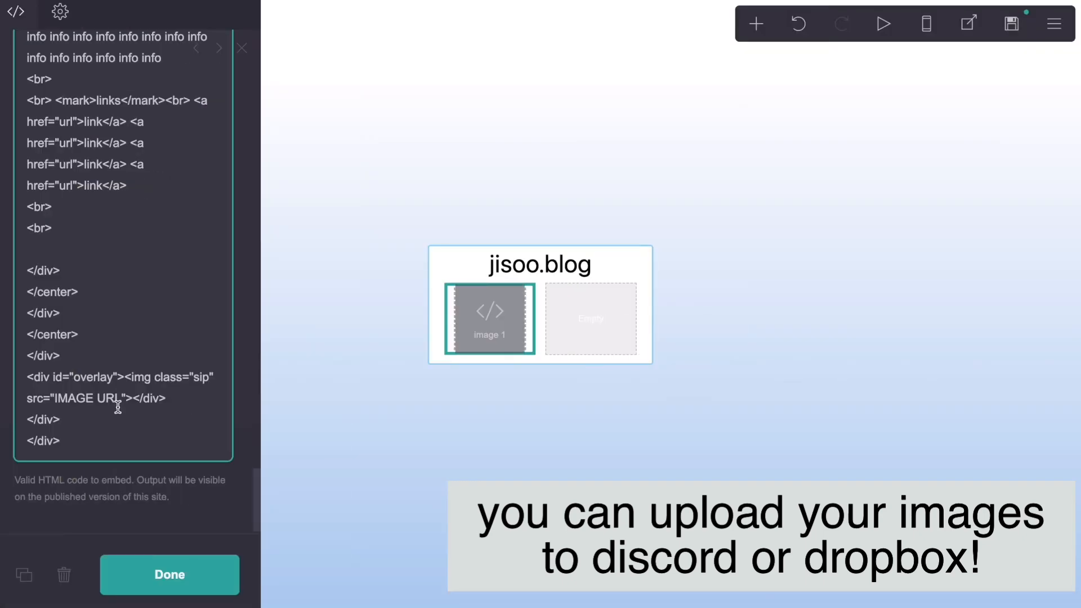
Step: Replace the IMAGE URL placeholder in the image 1 embed code with the copied portrait link and close the embed settings
{"action": "left_click_drag", "start_coordinate": [120, 402], "coordinate": [57, 405]}
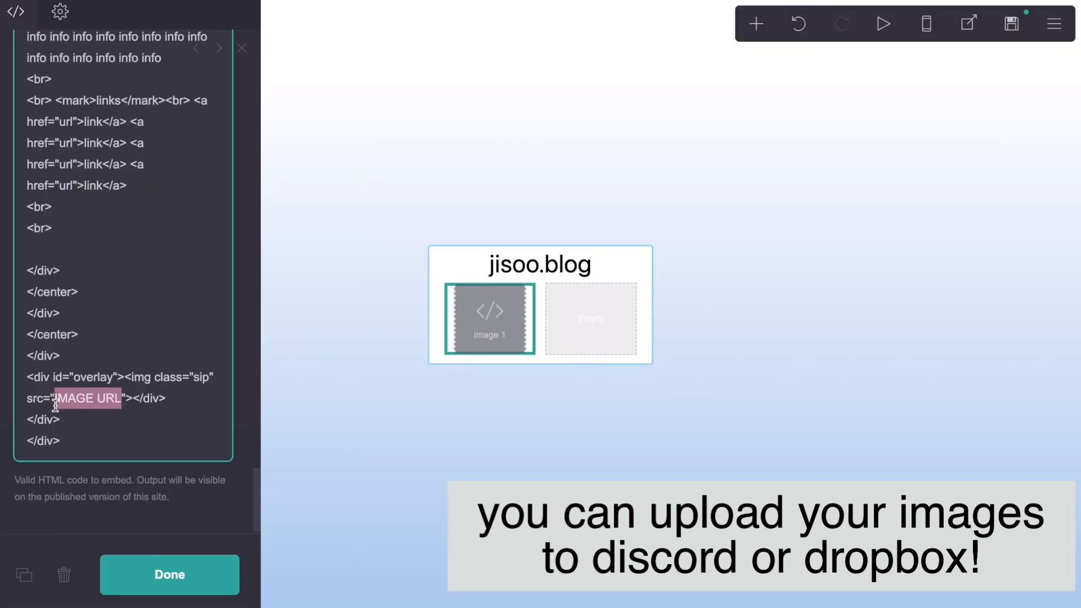
{"action": "key", "text": "super+v"}
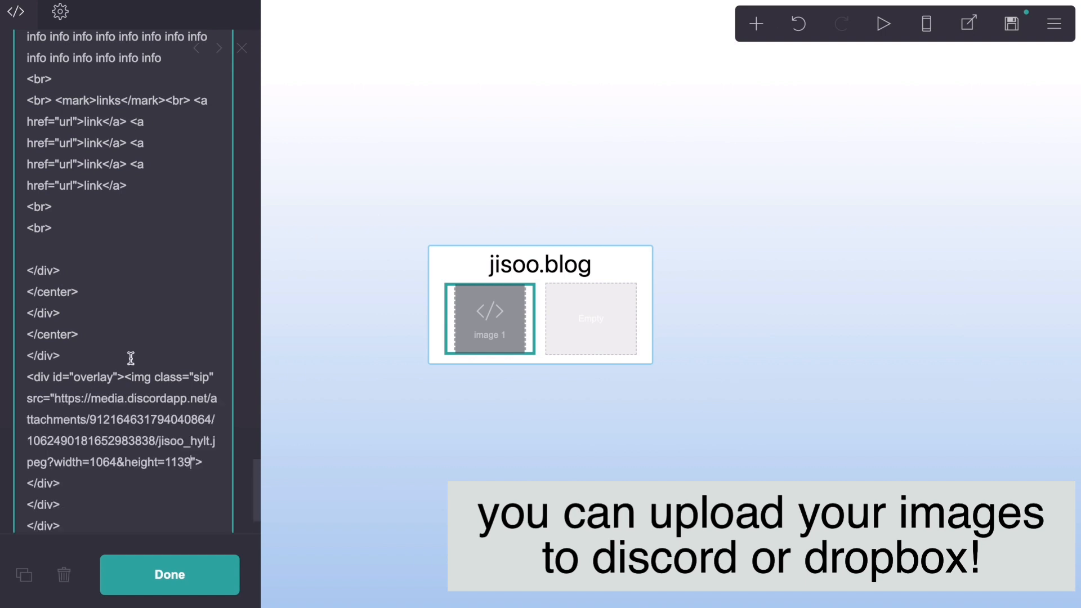
{"action": "left_click_drag", "start_coordinate": [258, 480], "coordinate": [256, 44]}
{"action": "left_click", "coordinate": [242, 47]}
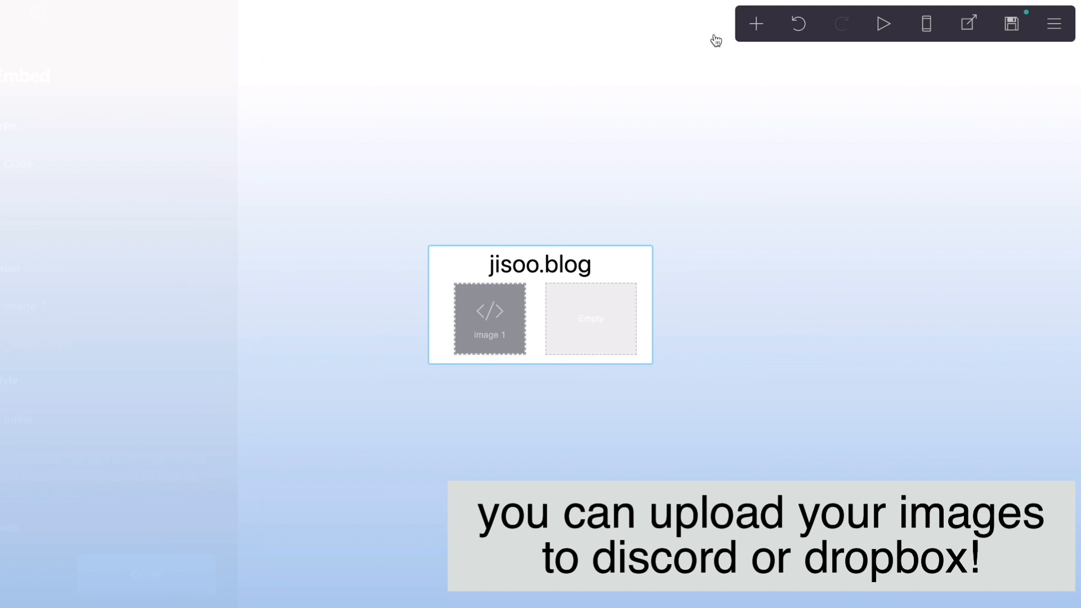
Step: Add a new embed element to the page and move it into the empty second column beside image 1
{"action": "left_click", "coordinate": [757, 25]}
{"action": "left_click", "coordinate": [713, 315]}
{"action": "left_click_drag", "start_coordinate": [557, 354], "coordinate": [582, 277]}
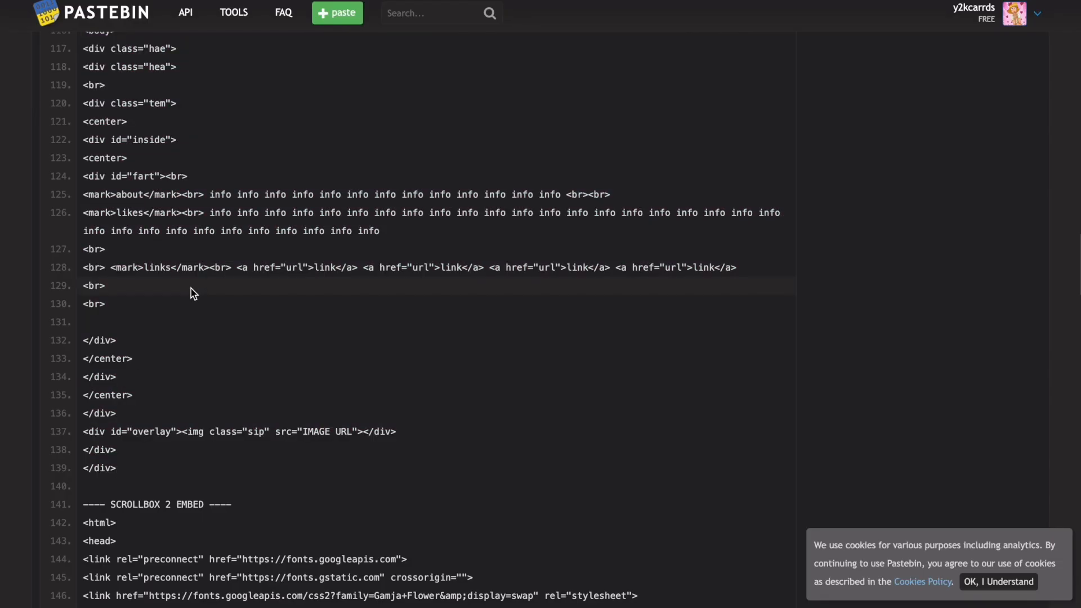
Step: Switch to the Pastebin page and copy the whole SCROLLBOX 2 EMBED code block, lines 142 to 279
{"action": "scroll", "coordinate": [192, 289], "scroll_direction": "down", "scroll_amount": 5}
{"action": "left_click_drag", "start_coordinate": [84, 149], "coordinate": [168, 549]}
{"action": "scroll", "coordinate": [164, 383], "scroll_direction": "down", "scroll_amount": 17}
{"action": "scroll", "coordinate": [164, 383], "scroll_direction": "down", "scroll_amount": 5}
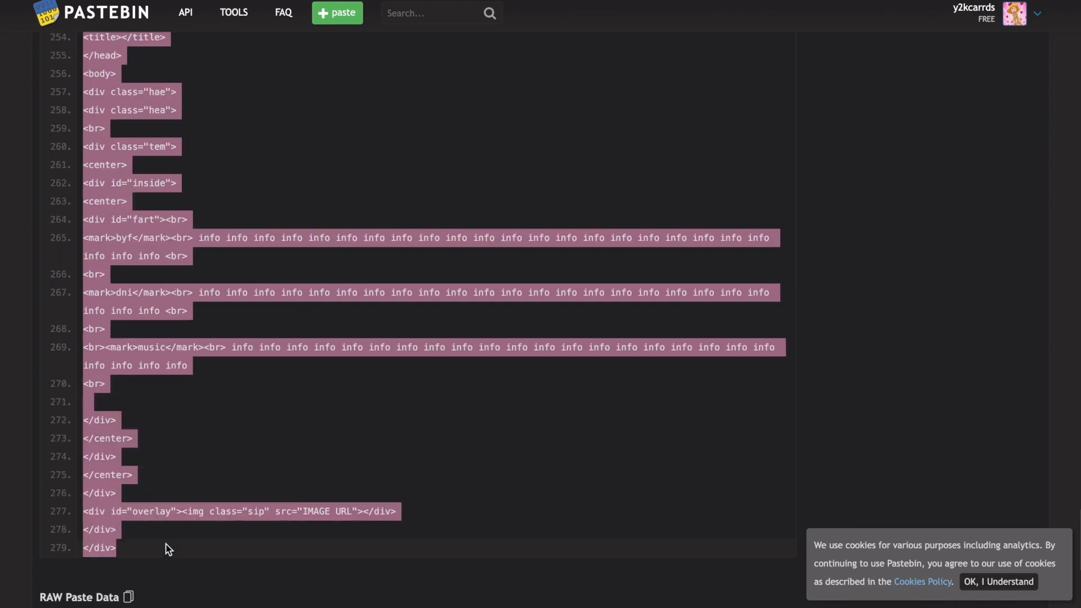
{"action": "left_click", "coordinate": [167, 546]}
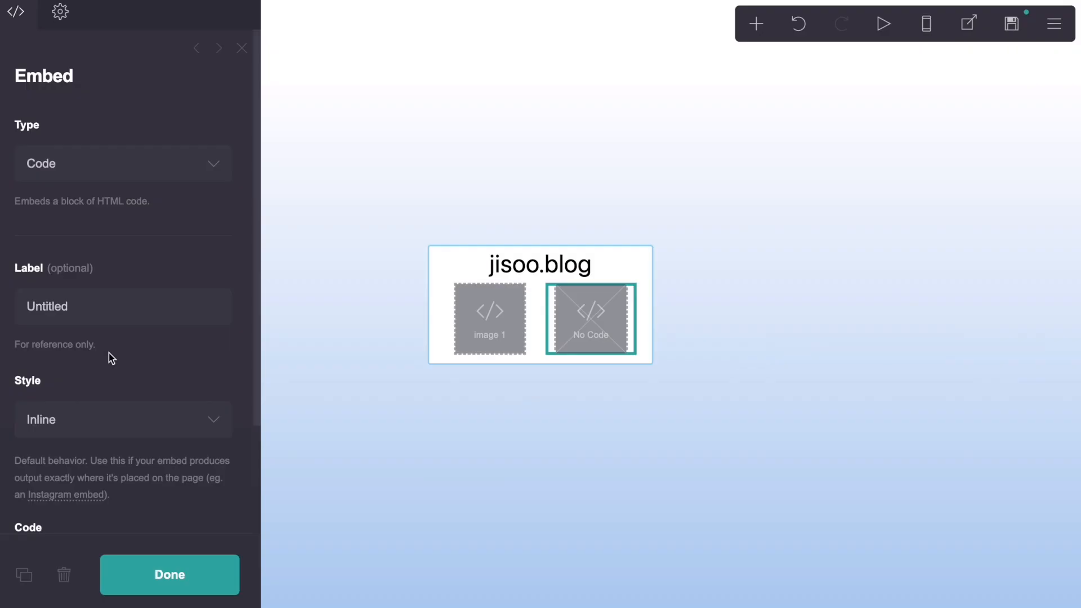
Step: Paste the copied scrollbox 2 code into the code of the new embed in the second column
{"action": "scroll", "coordinate": [109, 366], "scroll_direction": "down", "scroll_amount": 2}
{"action": "left_click", "coordinate": [102, 429]}
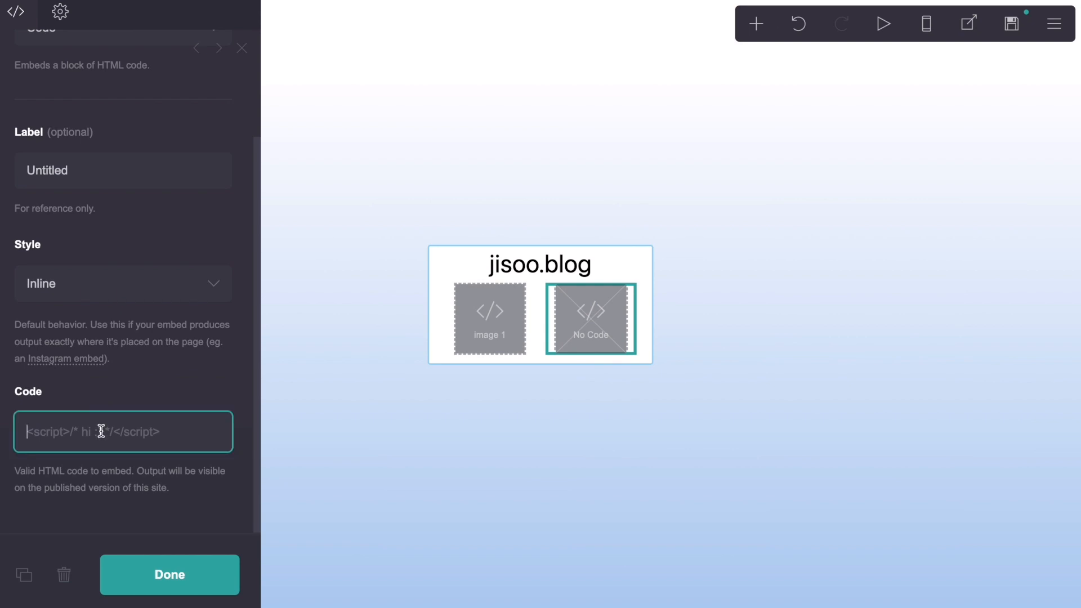
{"action": "key", "text": "ctrl+v"}
Step: Label the second column's embed "image 2"
{"action": "left_click", "coordinate": [94, 160]}
{"action": "left_click_drag", "start_coordinate": [60, 170], "coordinate": [19, 170]}
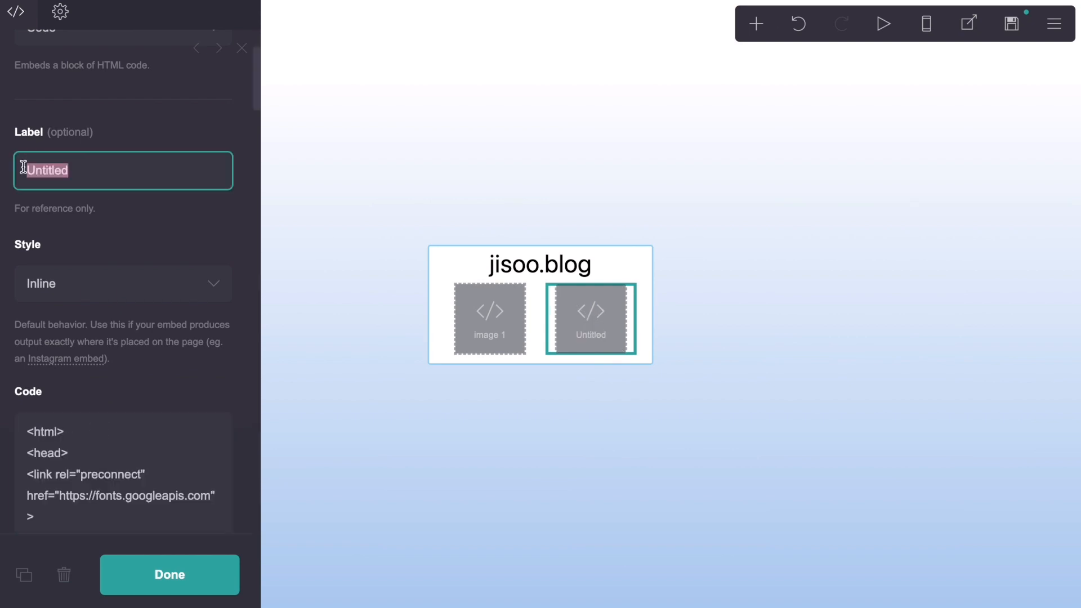
{"action": "type", "text": "image 2"}
{"action": "left_click", "coordinate": [61, 113]}
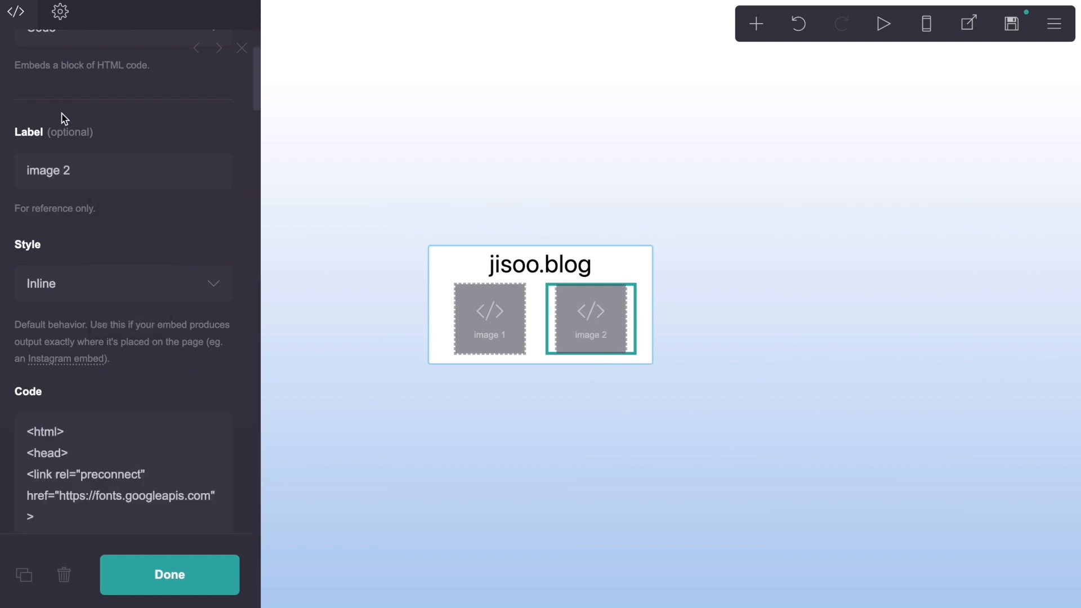
Step: Examine the background, border and text colour codes in the mark and .hae rules of the image 2 embed code
{"action": "scroll", "coordinate": [101, 250], "scroll_direction": "down", "scroll_amount": 10}
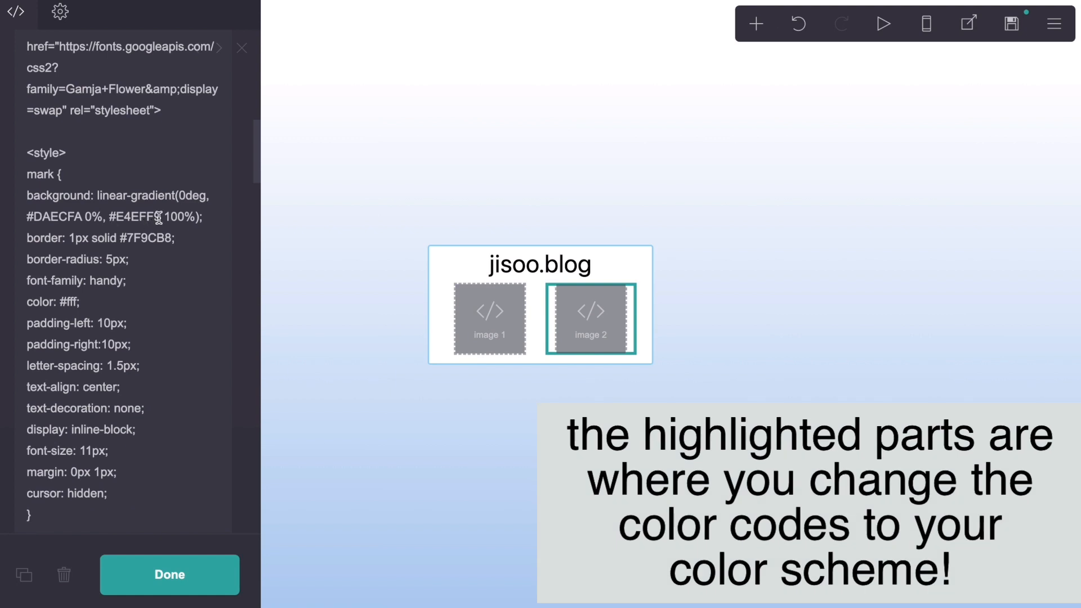
{"action": "left_click_drag", "start_coordinate": [160, 218], "coordinate": [28, 220]}
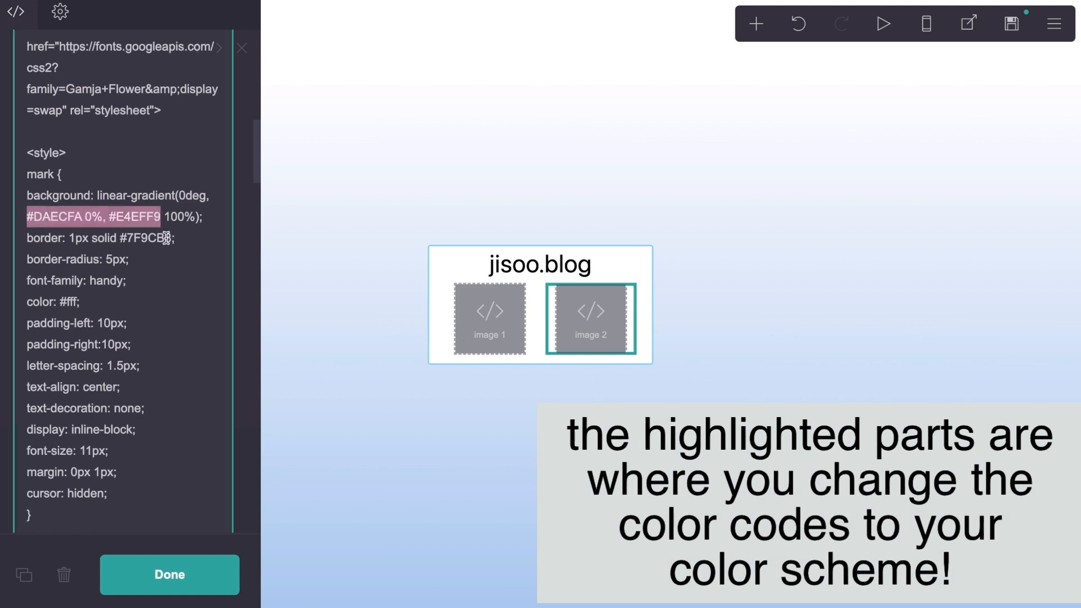
{"action": "left_click_drag", "start_coordinate": [171, 238], "coordinate": [125, 243]}
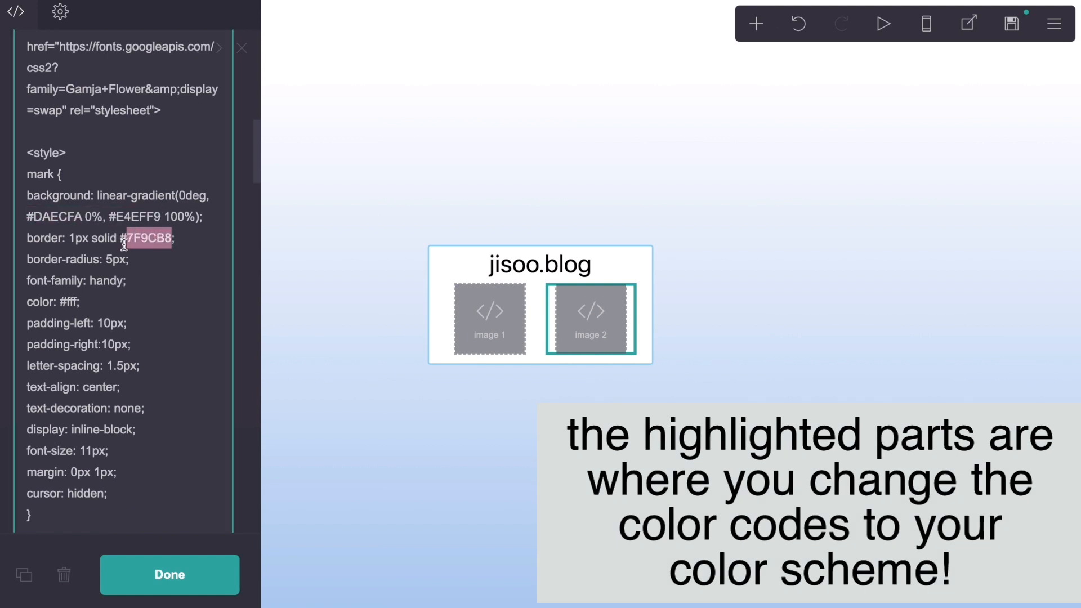
{"action": "left_click", "coordinate": [189, 263]}
{"action": "scroll", "coordinate": [158, 371], "scroll_direction": "down", "scroll_amount": 7}
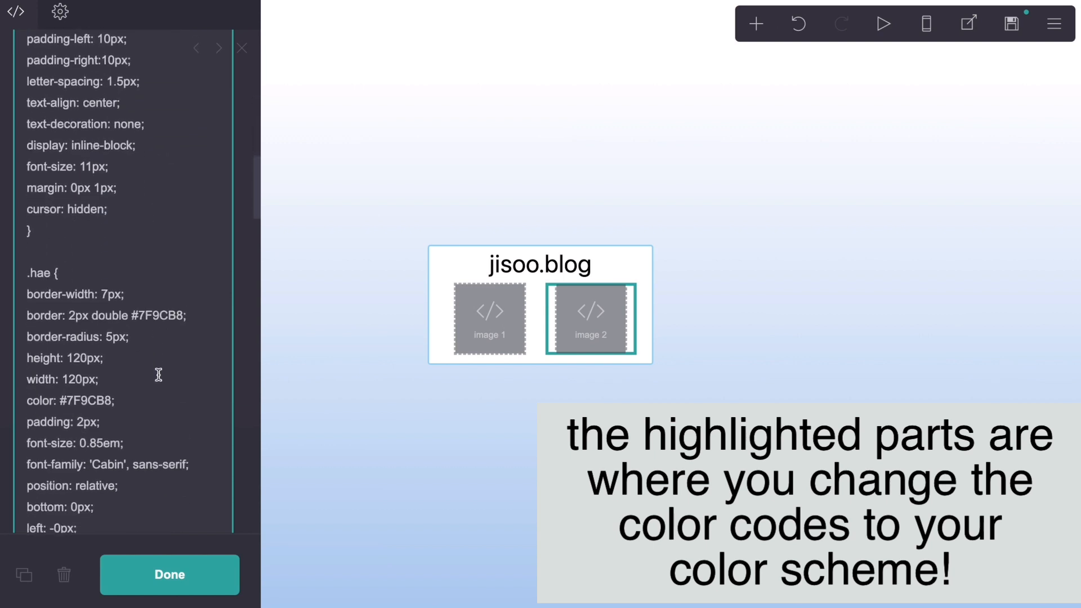
{"action": "scroll", "coordinate": [158, 374], "scroll_direction": "down", "scroll_amount": 1}
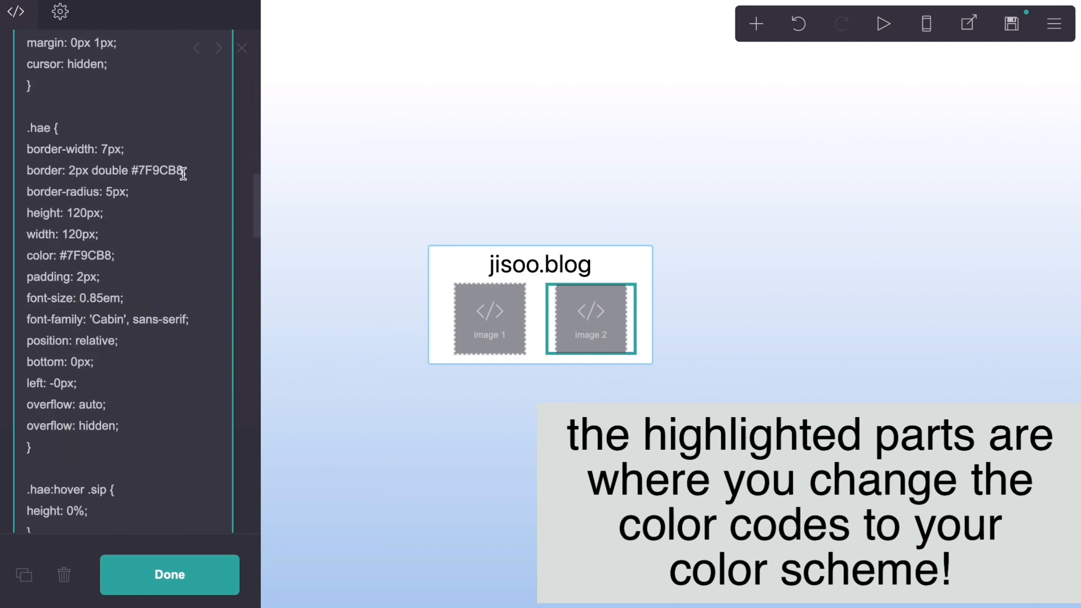
{"action": "left_click_drag", "start_coordinate": [183, 173], "coordinate": [140, 173]}
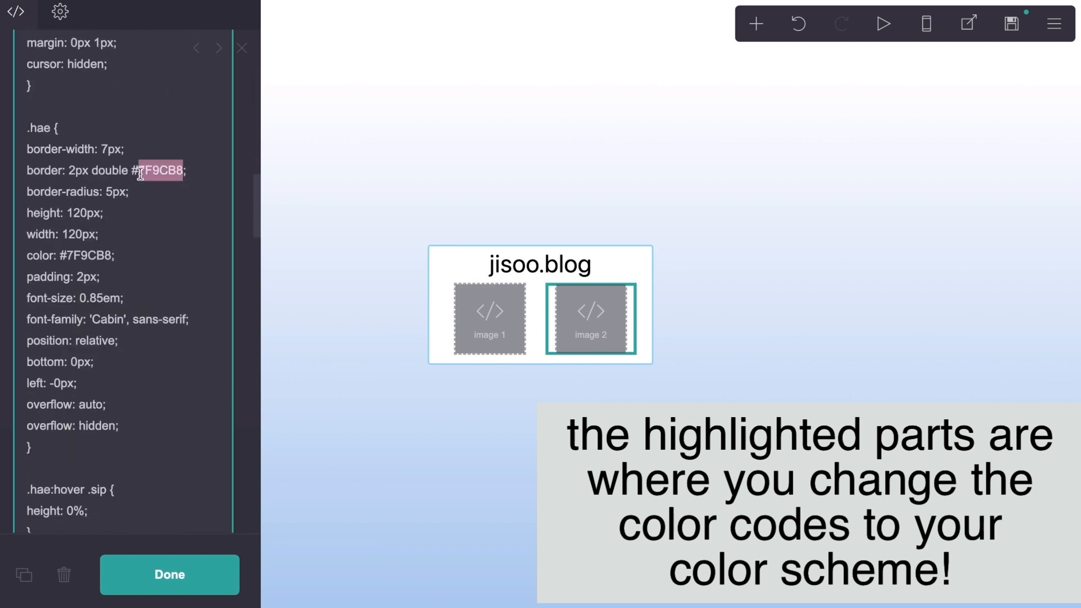
{"action": "left_click", "coordinate": [112, 258]}
{"action": "left_click", "coordinate": [162, 259]}
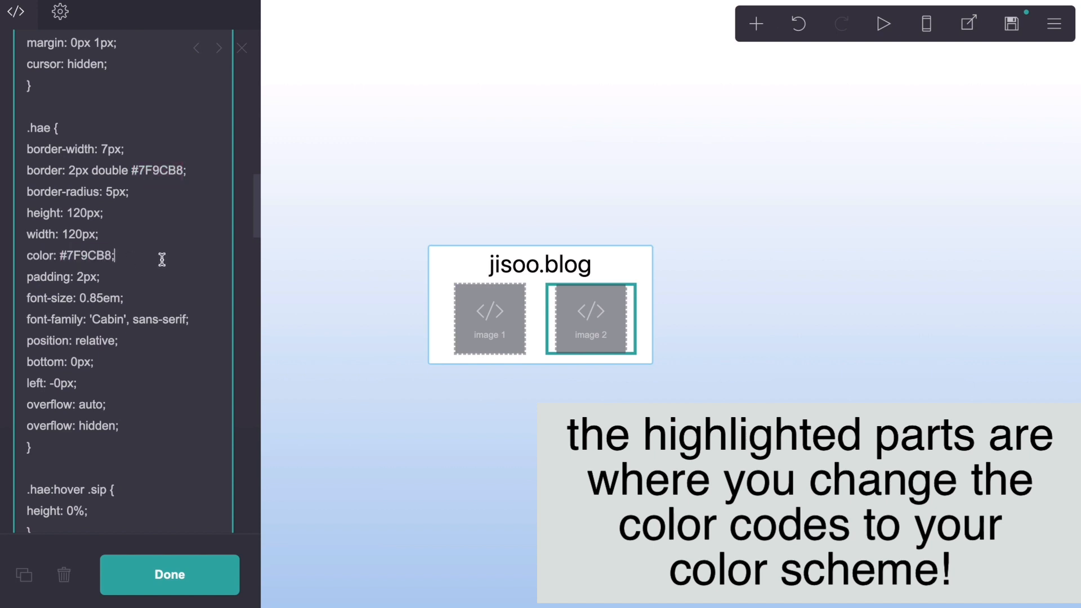
Step: Examine the rules from .hea to #fart in the image 2 code, including the #fart radial-gradient colour code
{"action": "scroll", "coordinate": [174, 323], "scroll_direction": "down", "scroll_amount": 10}
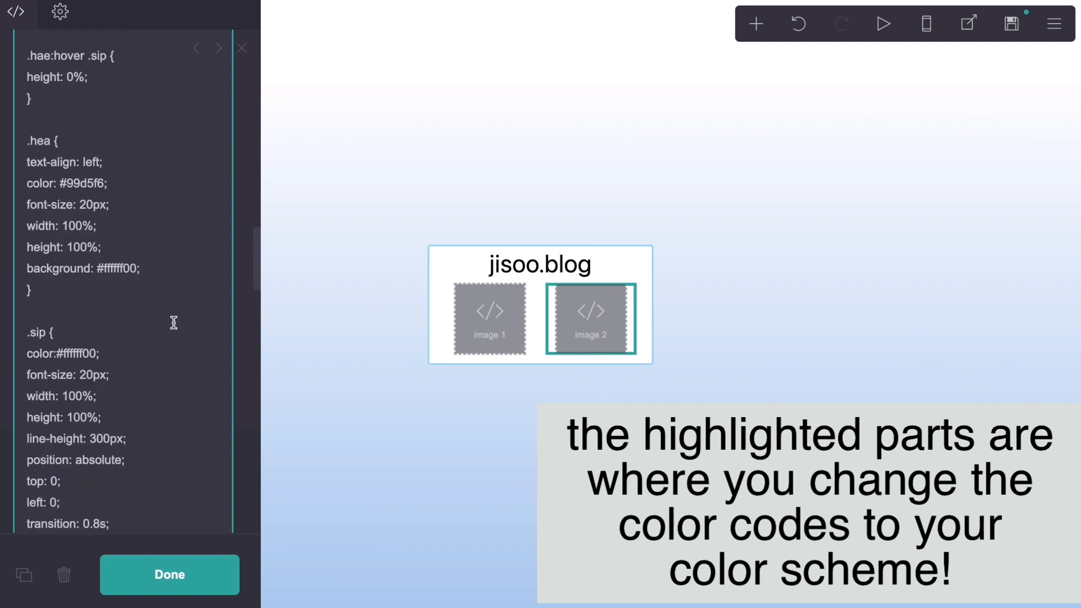
{"action": "scroll", "coordinate": [174, 323], "scroll_direction": "up", "scroll_amount": 10}
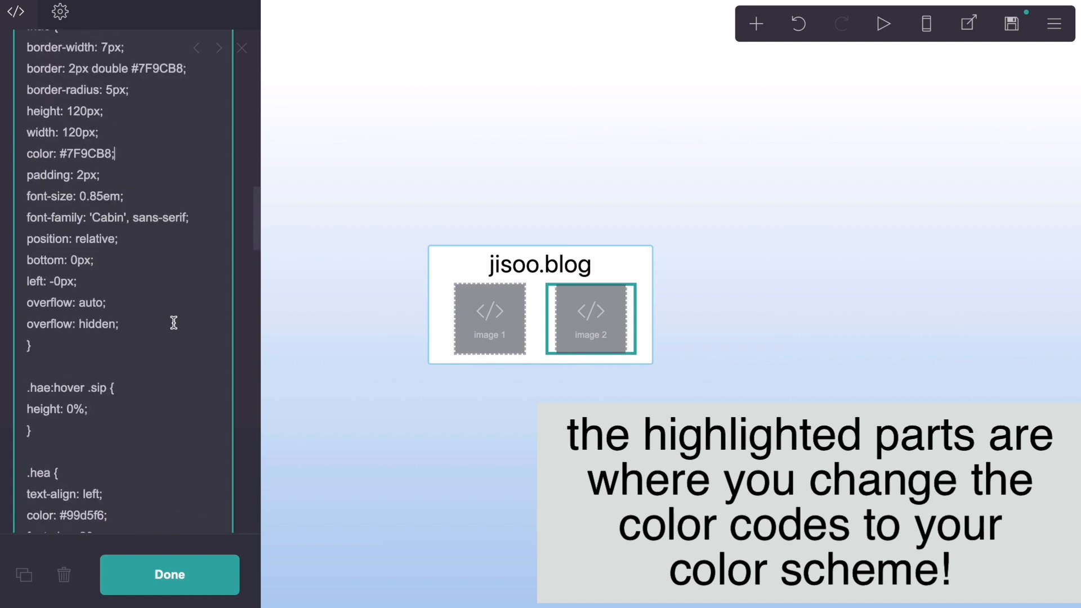
{"action": "scroll", "coordinate": [174, 322], "scroll_direction": "down", "scroll_amount": 8}
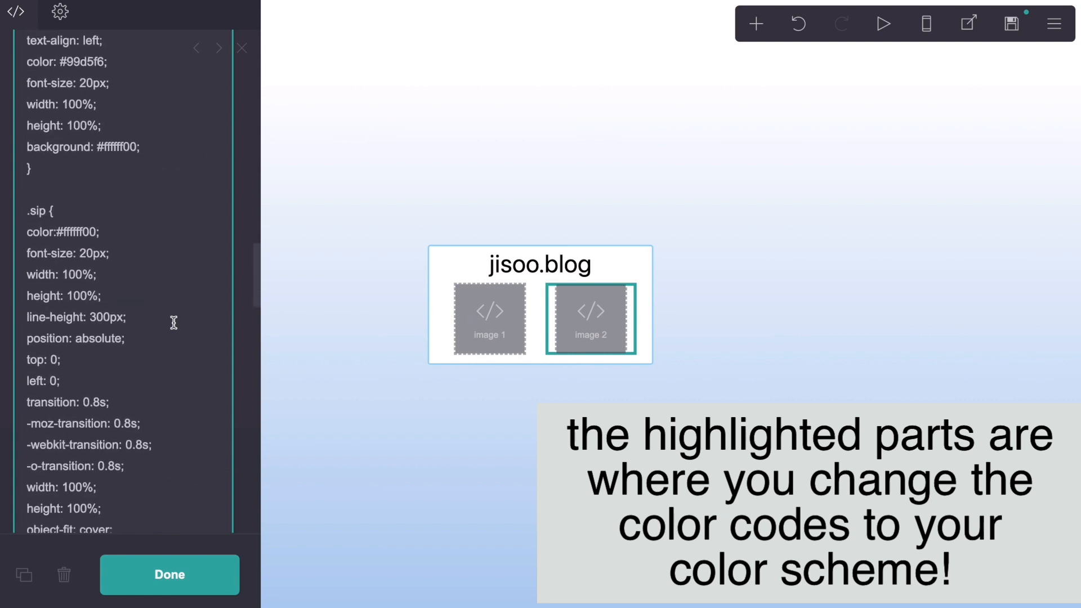
{"action": "scroll", "coordinate": [174, 323], "scroll_direction": "down", "scroll_amount": 7}
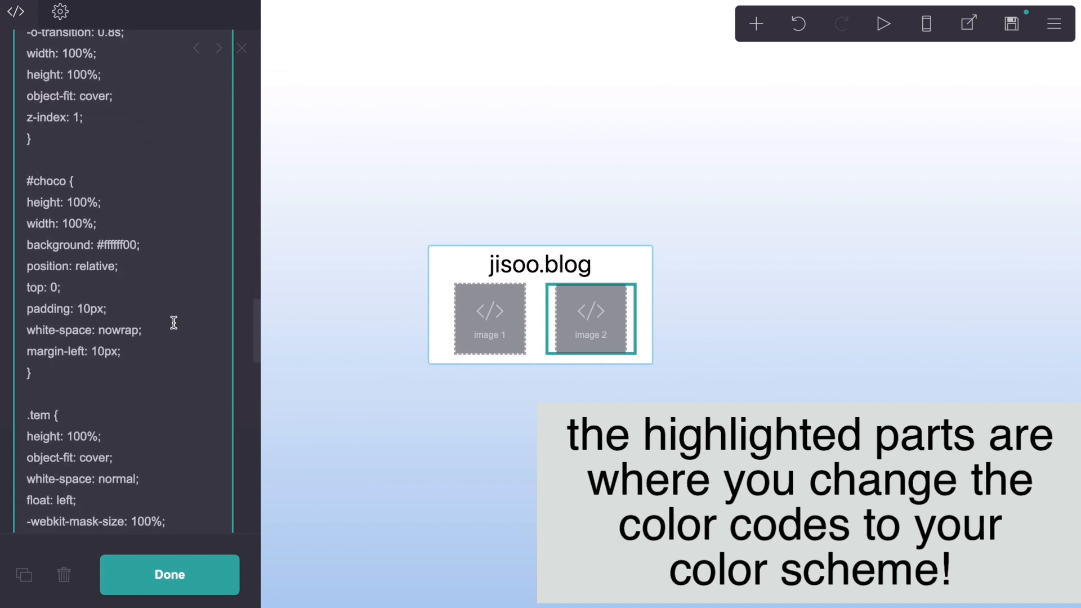
{"action": "scroll", "coordinate": [174, 322], "scroll_direction": "down", "scroll_amount": 8}
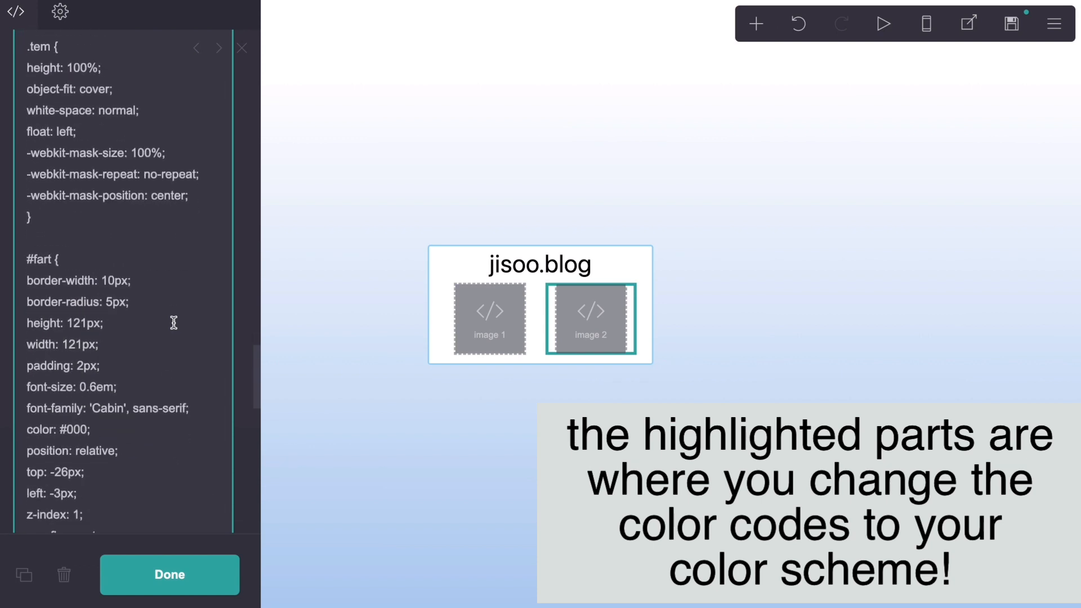
{"action": "scroll", "coordinate": [174, 322], "scroll_direction": "down", "scroll_amount": 1}
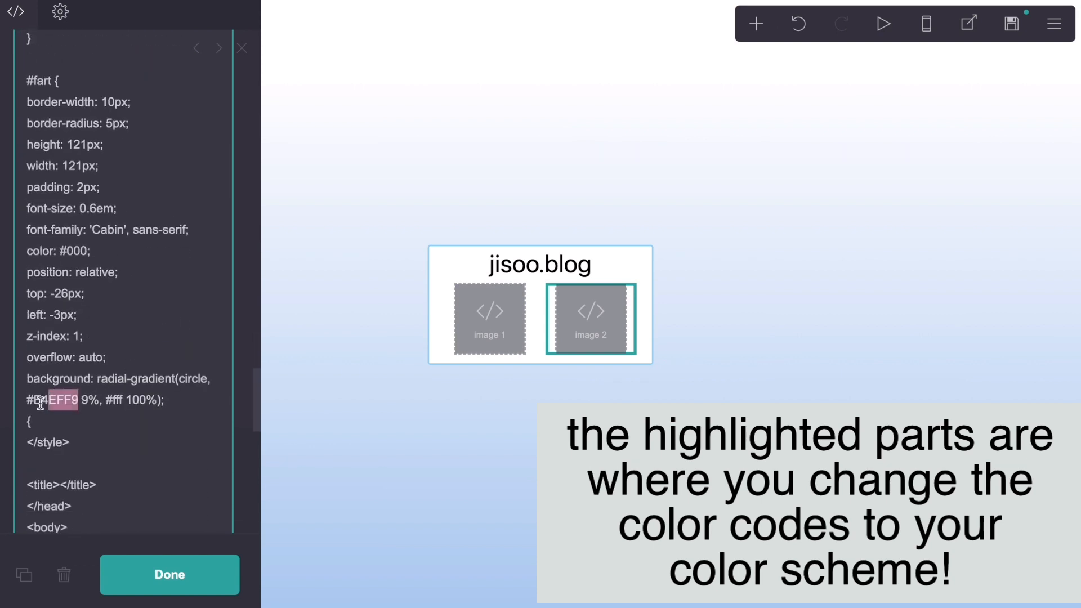
Step: Review the byf, dni and music text in the image 2 code and locate its IMAGE URL placeholder
{"action": "scroll", "coordinate": [168, 401], "scroll_direction": "down", "scroll_amount": 10}
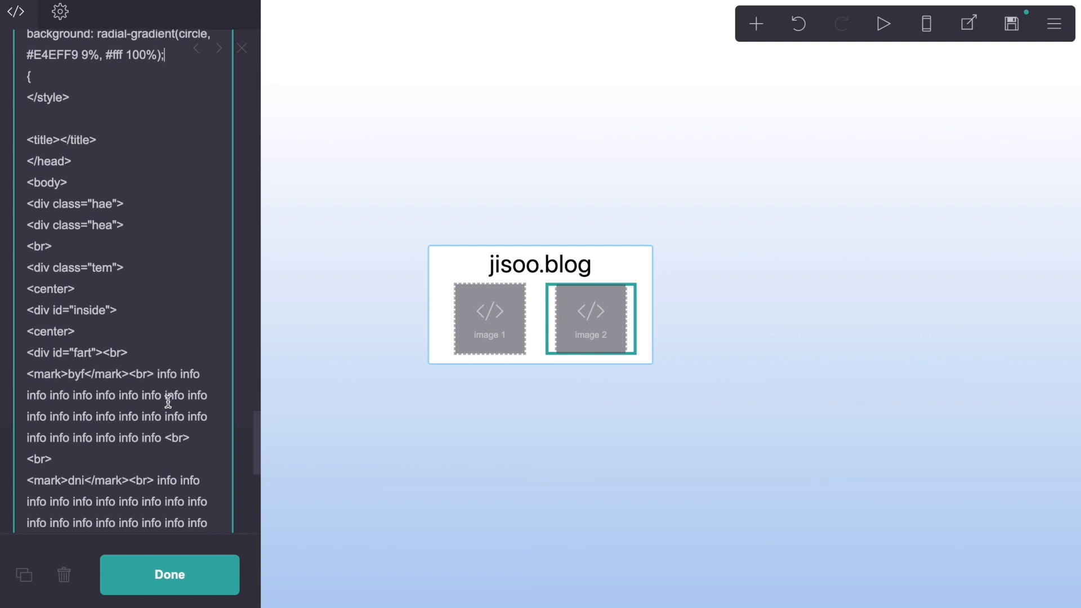
{"action": "scroll", "coordinate": [168, 401], "scroll_direction": "down", "scroll_amount": 3}
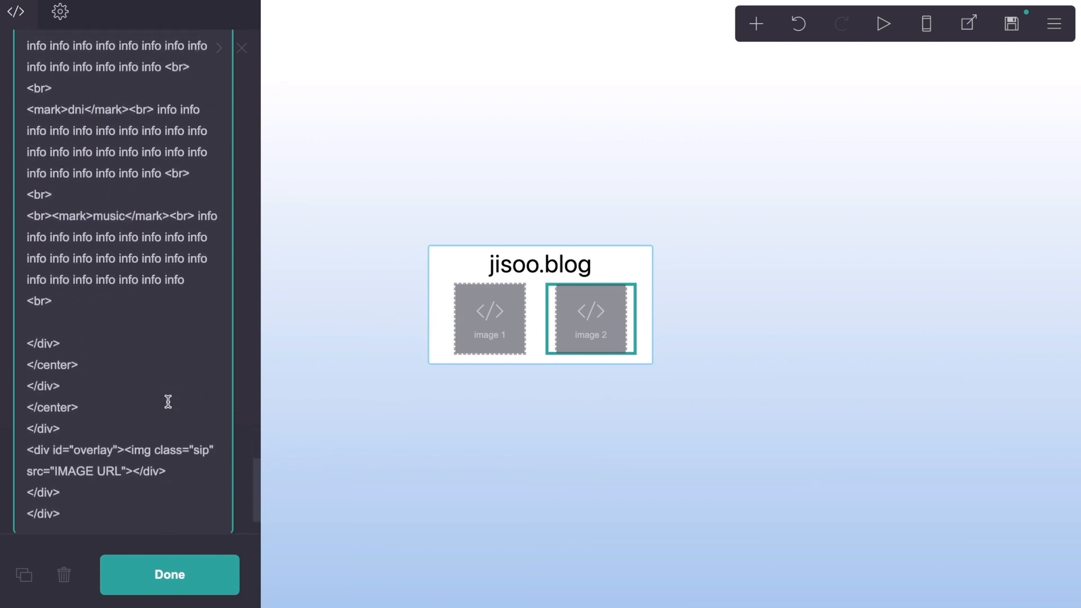
{"action": "scroll", "coordinate": [167, 401], "scroll_direction": "down", "scroll_amount": 3}
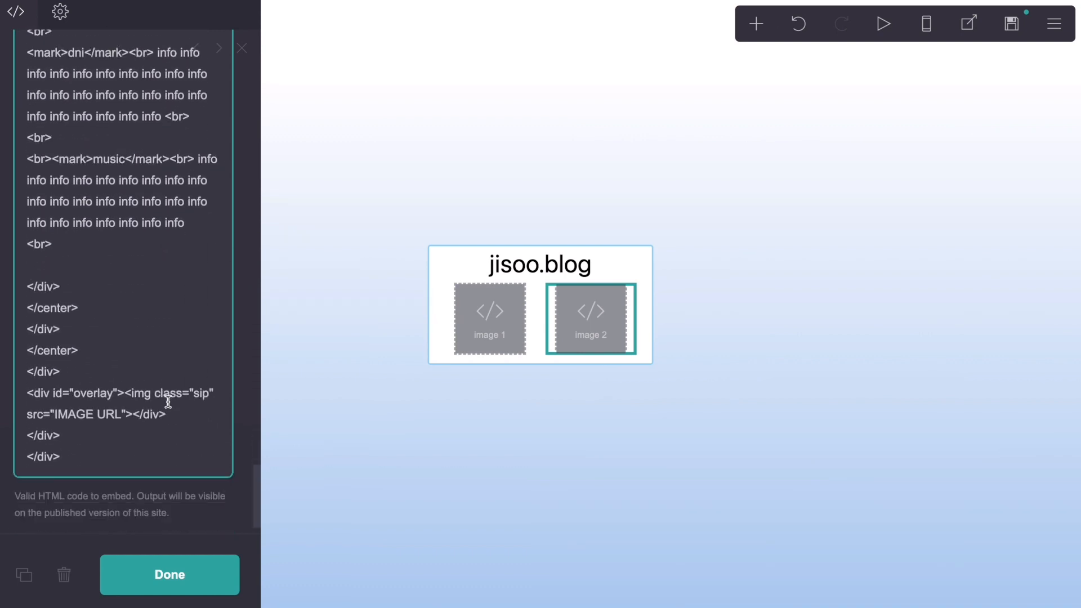
{"action": "left_click_drag", "start_coordinate": [119, 393], "coordinate": [62, 394]}
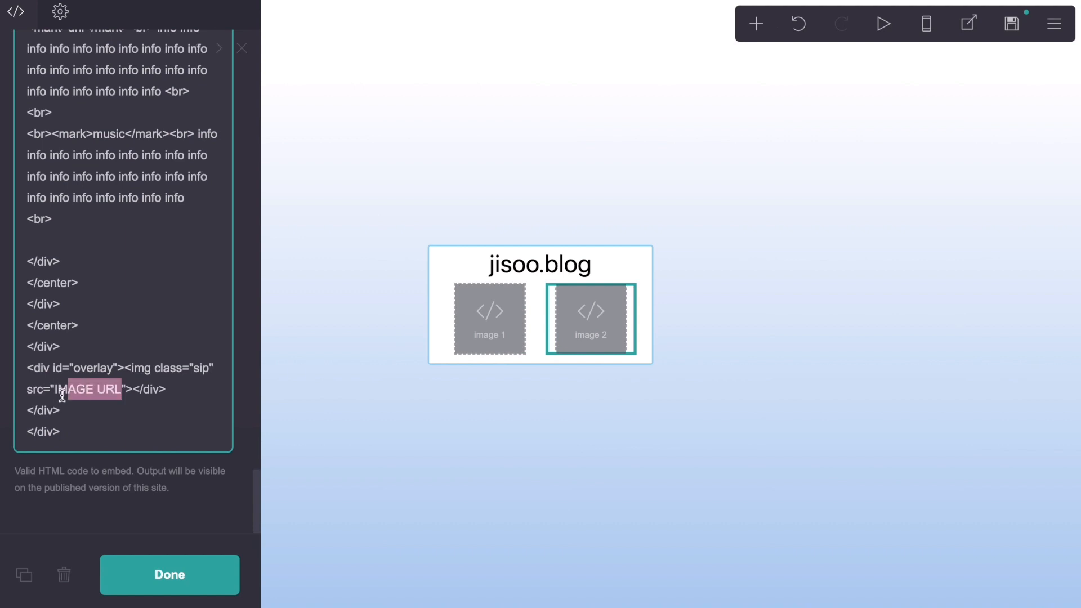
{"action": "left_click", "coordinate": [142, 393]}
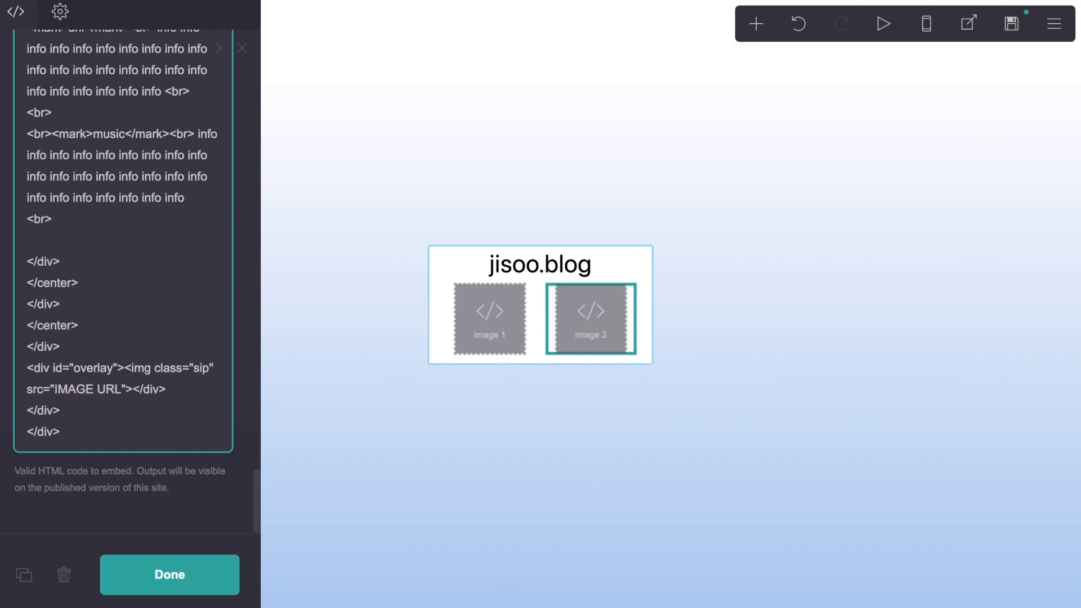
Step: Switch to Discord, copy the link of the second portrait posted at 4:56 PM in the images channel, and return to the site editor
{"action": "left_click", "coordinate": [647, 586]}
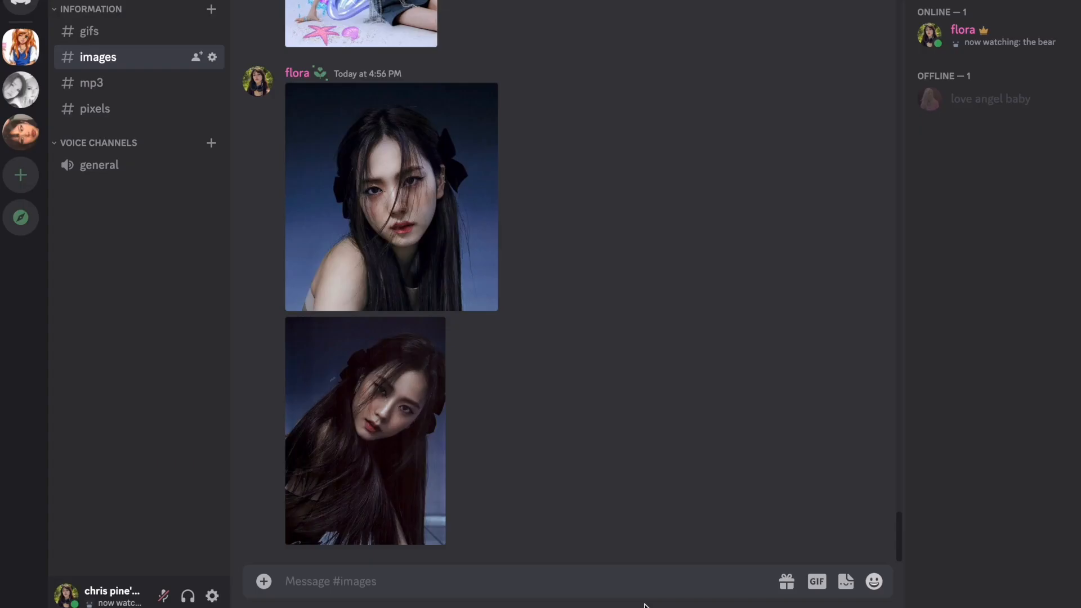
{"action": "left_click", "coordinate": [432, 481]}
{"action": "right_click", "coordinate": [582, 265]}
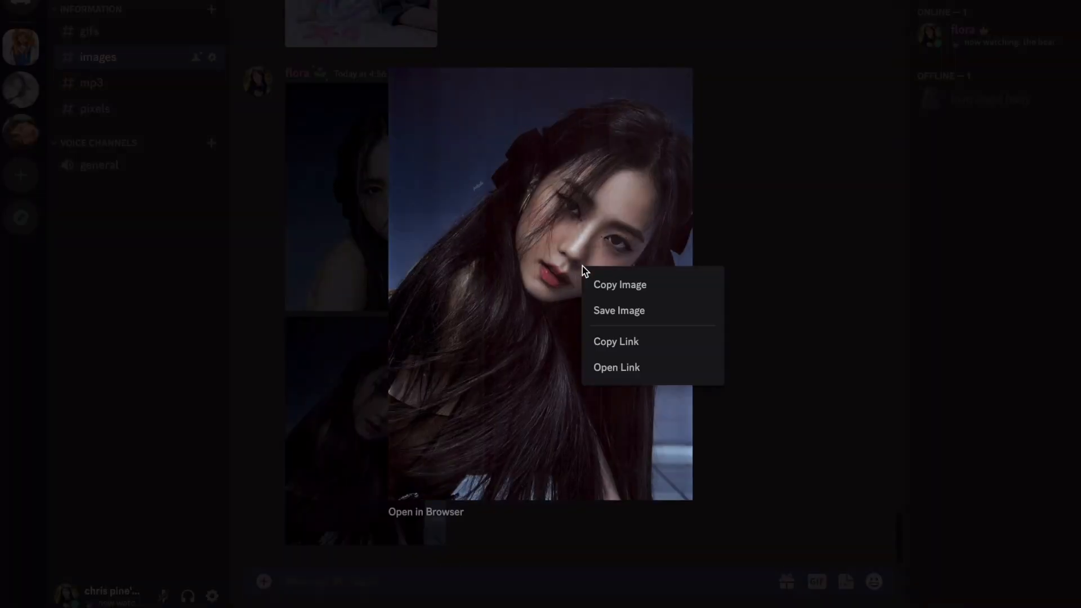
{"action": "left_click", "coordinate": [625, 340]}
{"action": "left_click", "coordinate": [738, 333]}
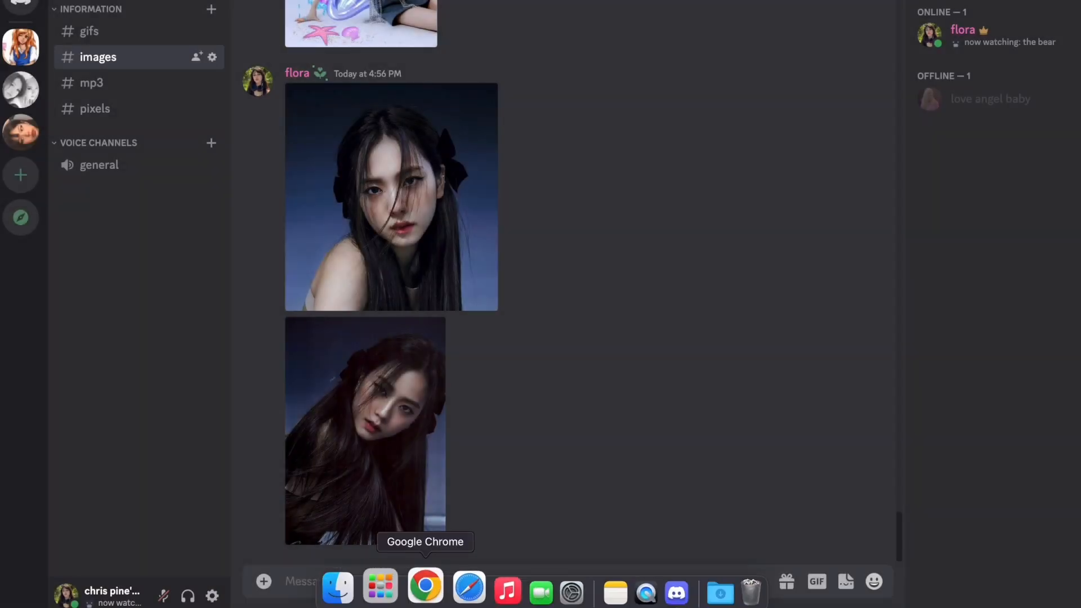
{"action": "left_click", "coordinate": [425, 585]}
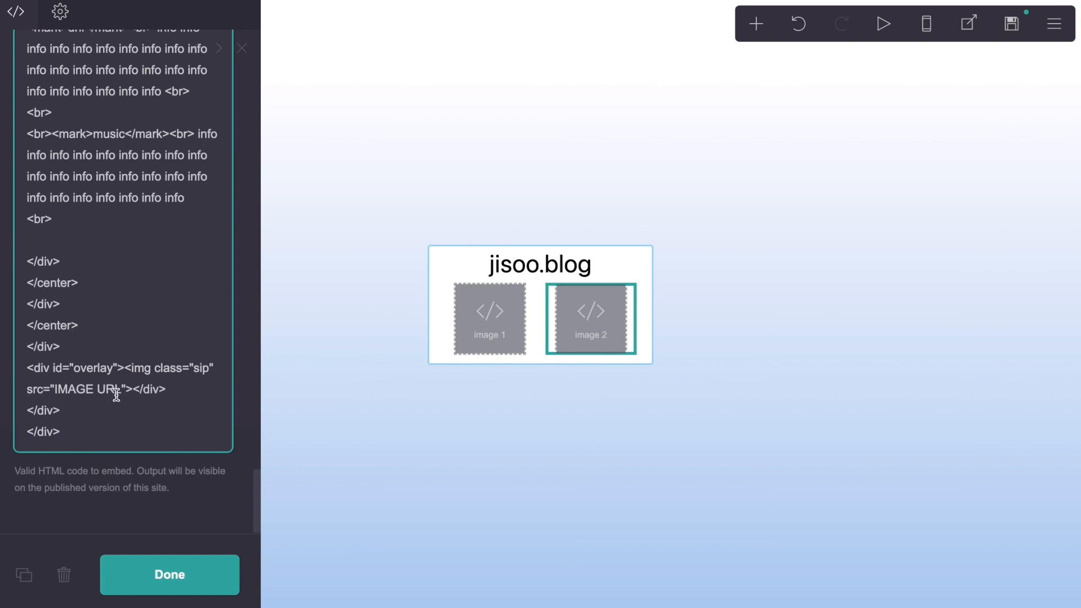
Step: Replace the IMAGE URL placeholder in the image 2 embed code with the copied link of the second portrait
{"action": "left_click_drag", "start_coordinate": [120, 394], "coordinate": [54, 397]}
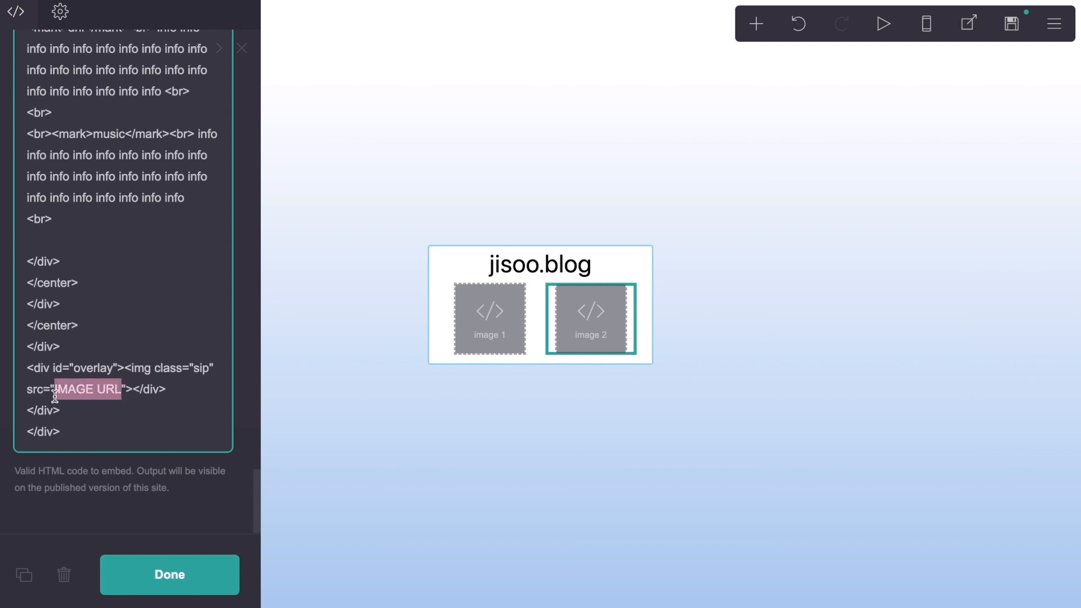
{"action": "key", "text": "super+v"}
{"action": "scroll", "coordinate": [55, 397], "scroll_direction": "down", "scroll_amount": 2}
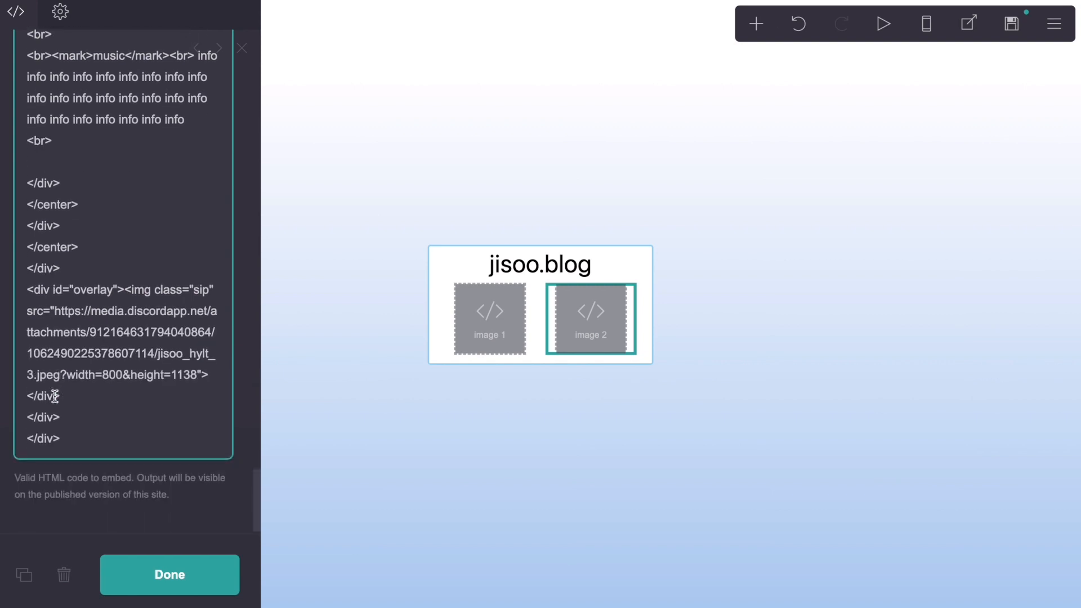
{"action": "scroll", "coordinate": [55, 397], "scroll_direction": "up", "scroll_amount": 20}
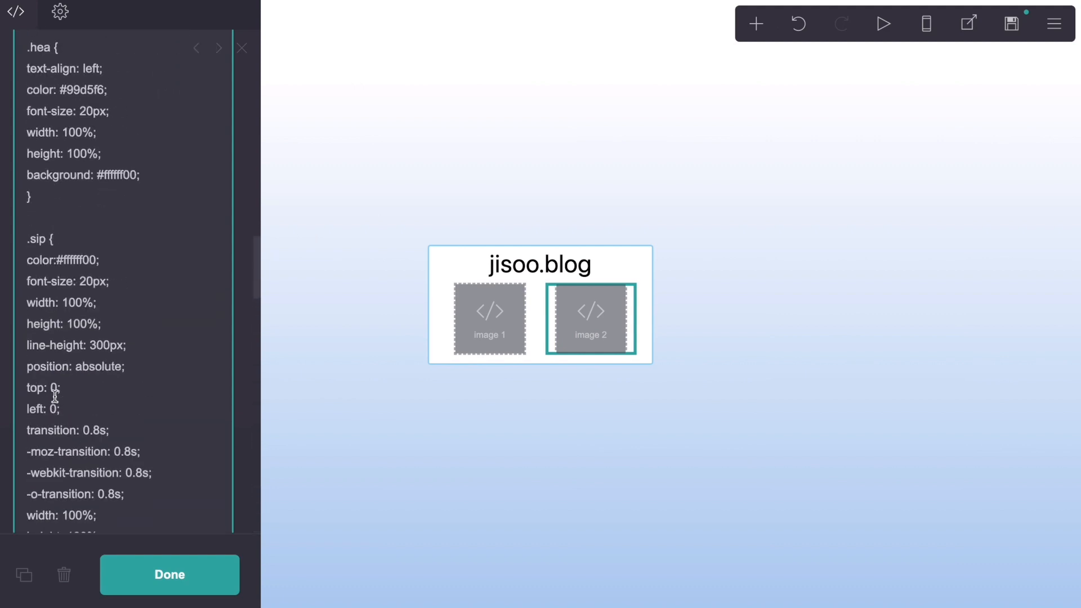
{"action": "scroll", "coordinate": [55, 397], "scroll_direction": "up", "scroll_amount": 9}
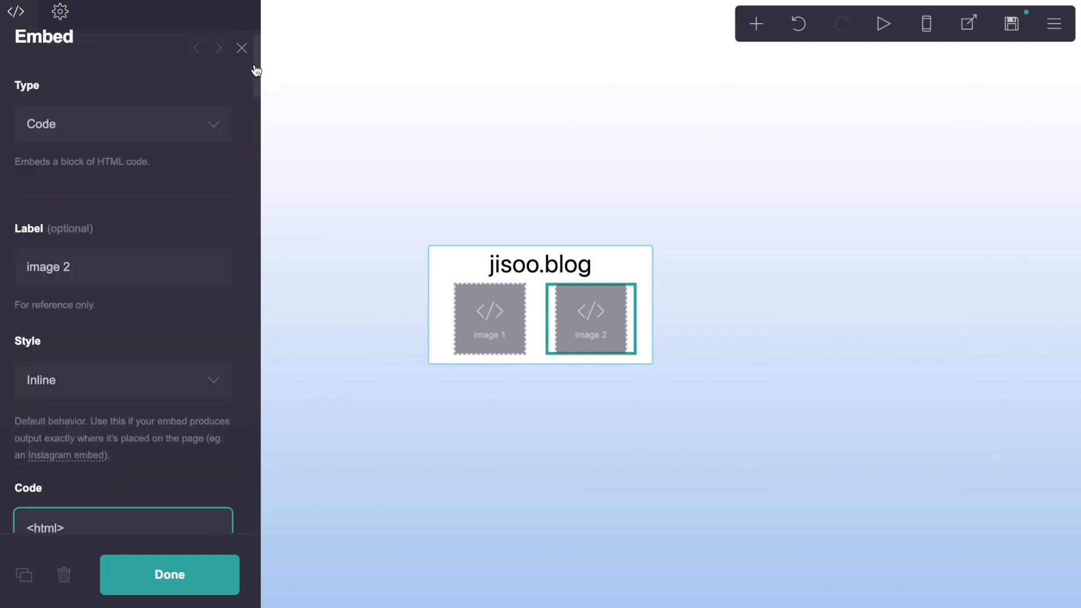
Step: Add a container below the two image embeds in the bordered box and make it a Columns container
{"action": "left_click", "coordinate": [242, 48]}
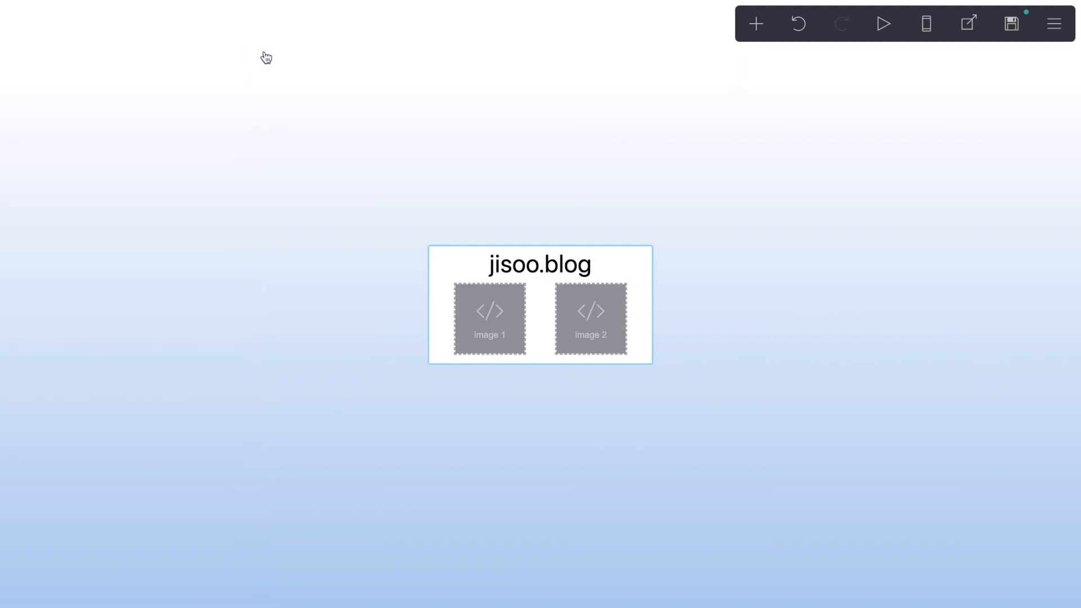
{"action": "left_click", "coordinate": [757, 25]}
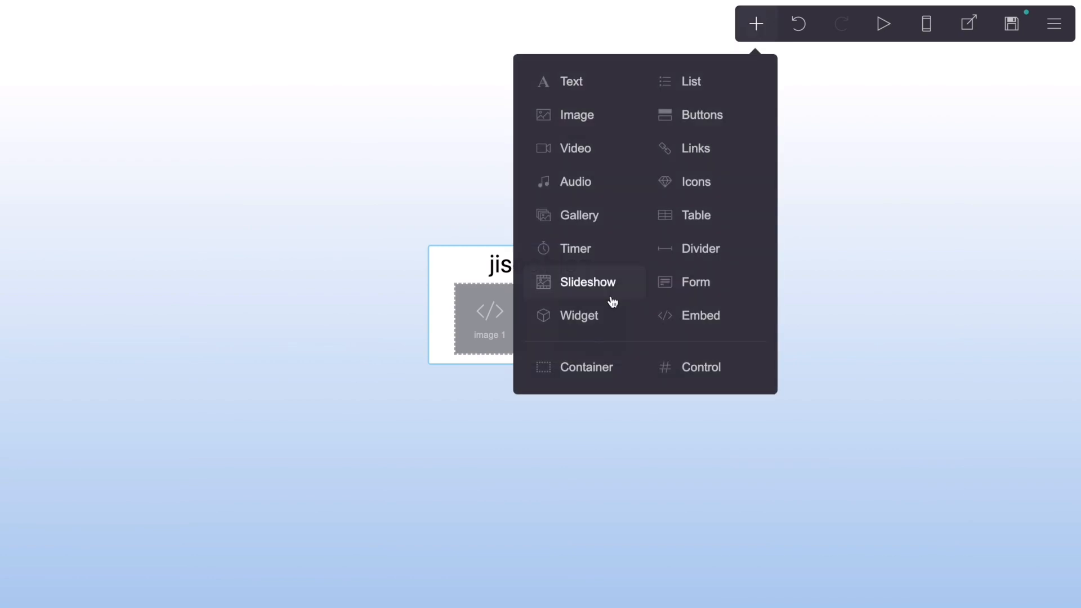
{"action": "left_click", "coordinate": [601, 369]}
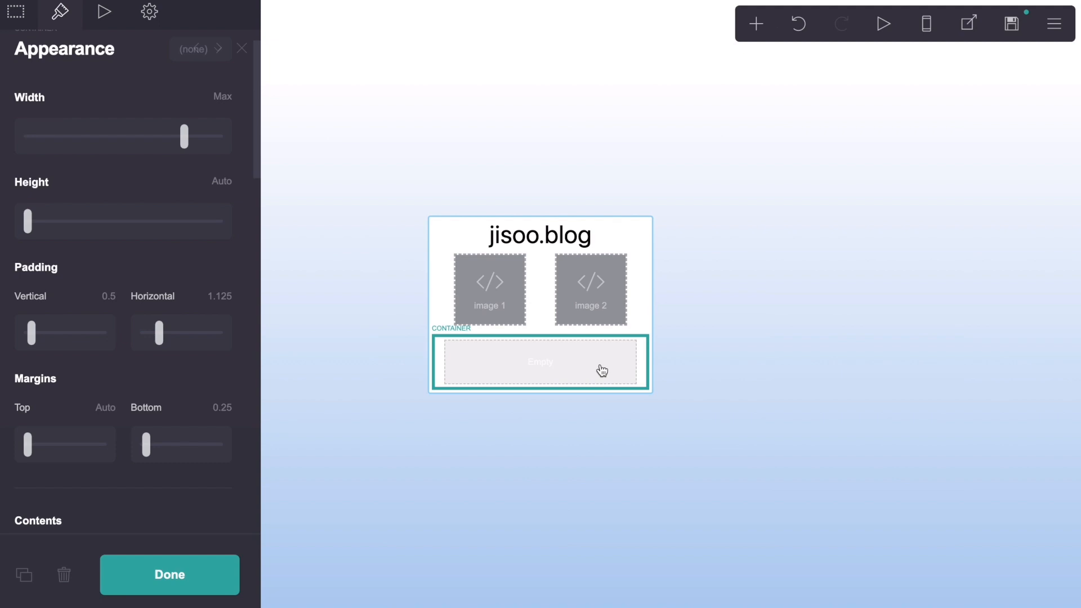
{"action": "left_click", "coordinate": [16, 12]}
{"action": "left_click", "coordinate": [90, 163]}
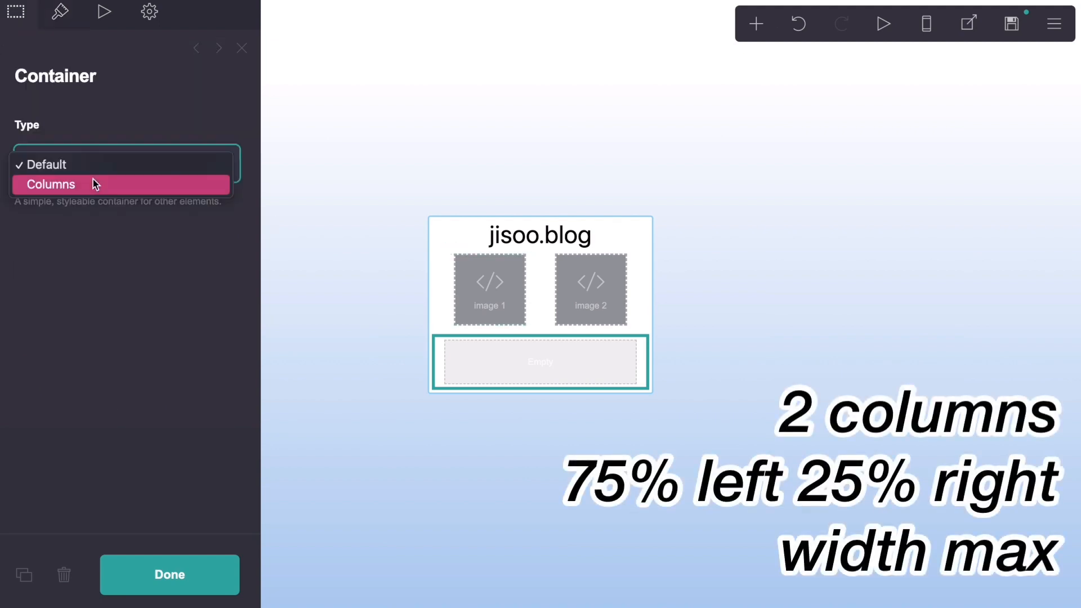
{"action": "left_click", "coordinate": [93, 185]}
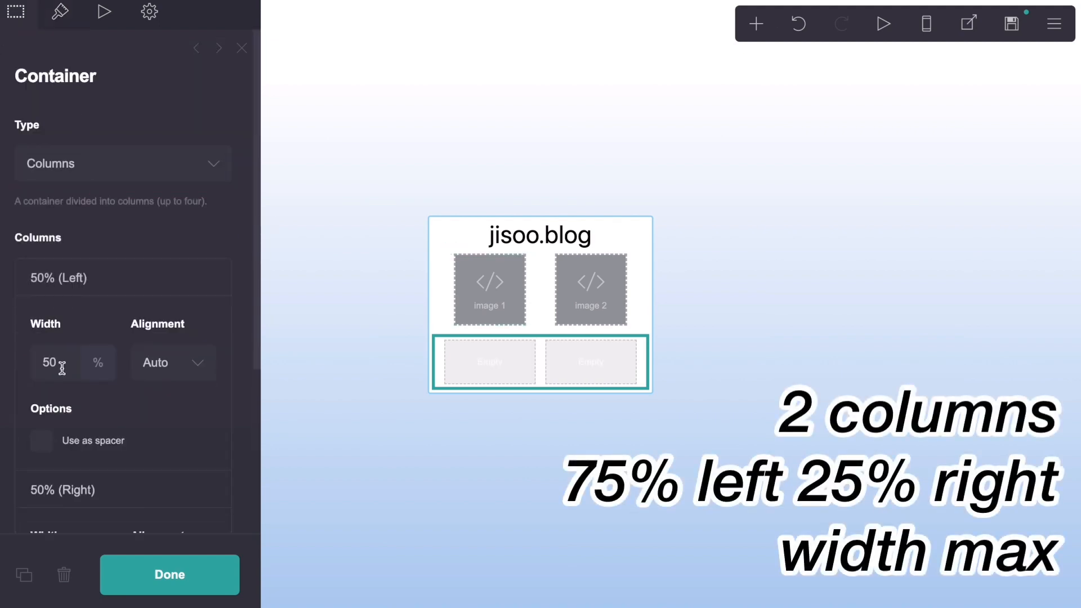
Step: Divide the new container into a 75% left column and a 25% right column
{"action": "left_click_drag", "start_coordinate": [61, 368], "coordinate": [34, 367]}
{"action": "key", "text": "Return"}
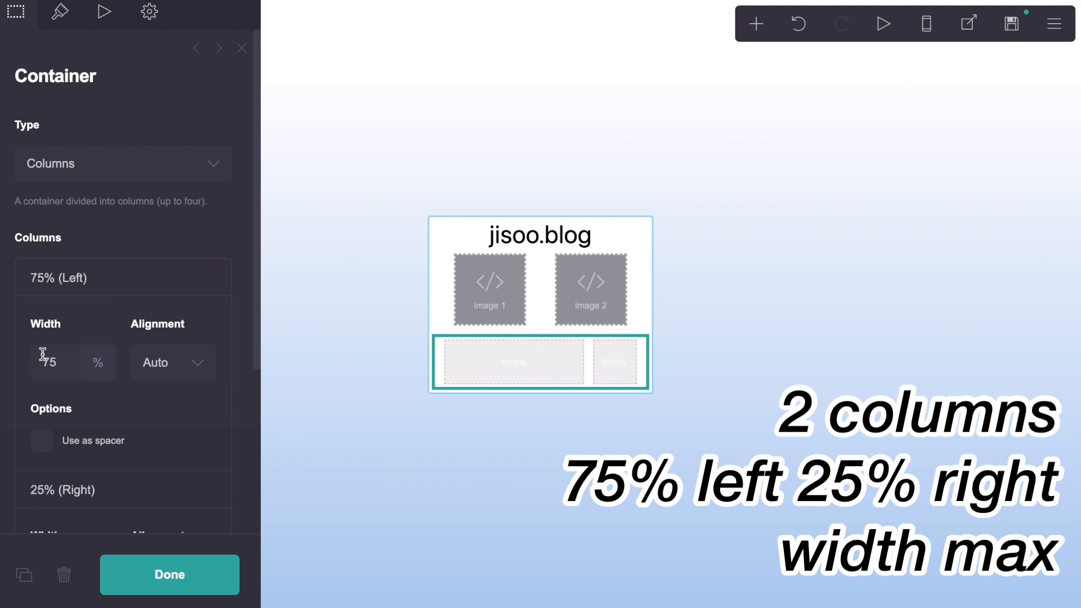
{"action": "left_click", "coordinate": [99, 291]}
{"action": "left_click", "coordinate": [90, 318]}
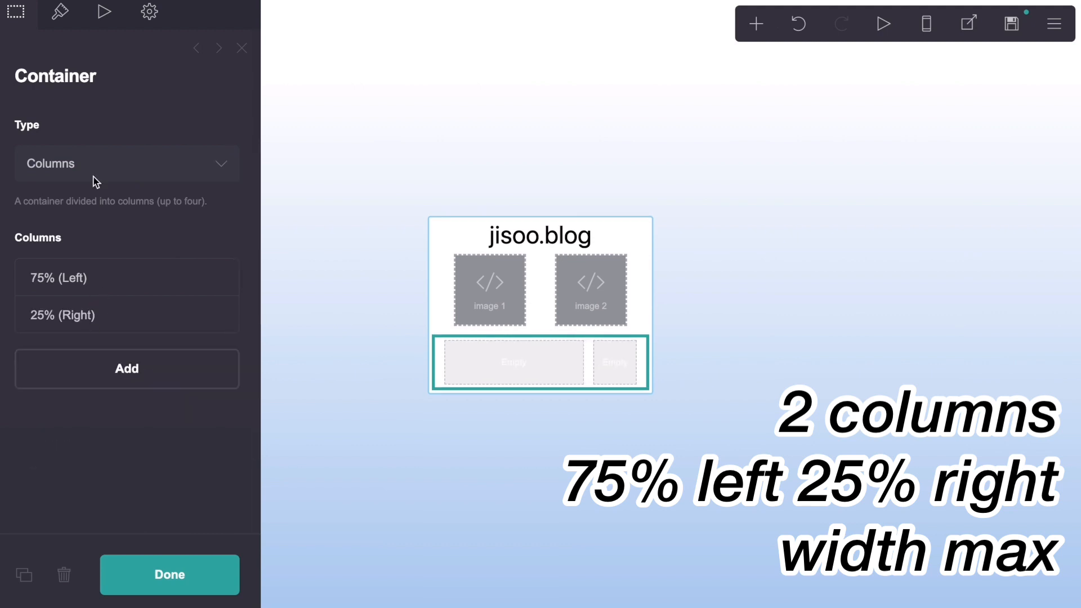
Step: Set the new container's vertical padding to 0.125, horizontal padding to 1 and gutters to 0
{"action": "left_click", "coordinate": [61, 13]}
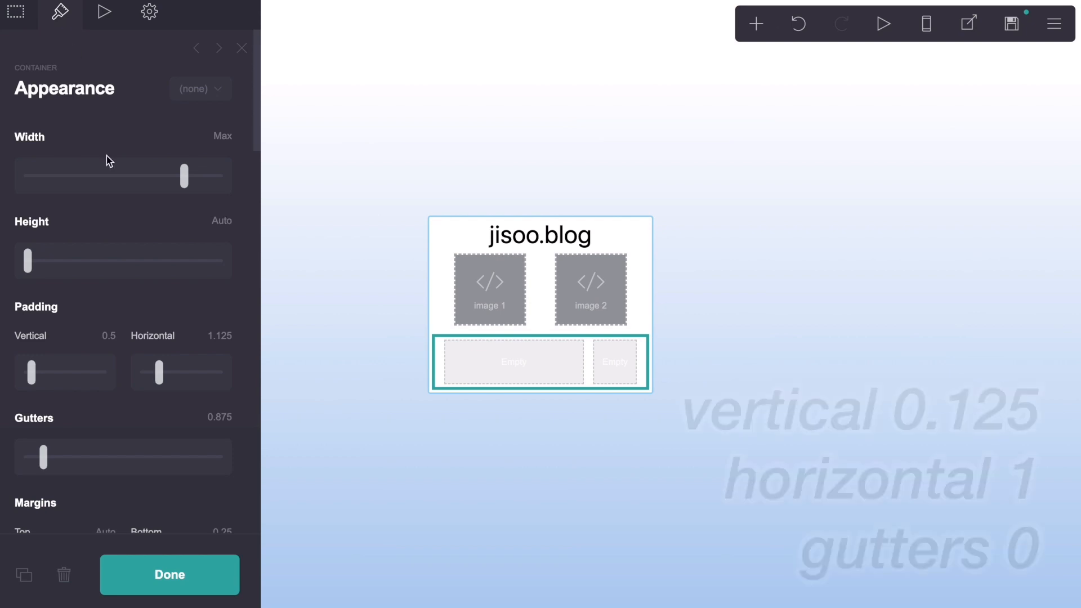
{"action": "left_click", "coordinate": [108, 335]}
{"action": "type", "text": ".1"}
{"action": "key", "text": "Return"}
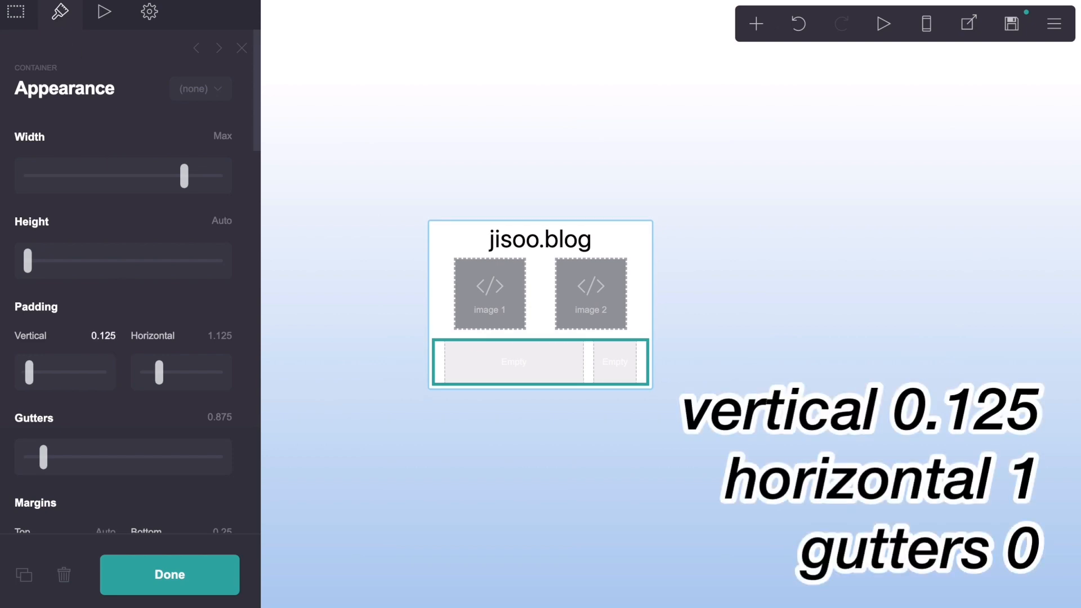
{"action": "left_click", "coordinate": [223, 335]}
{"action": "type", "text": "1"}
{"action": "key", "text": "Return"}
{"action": "left_click", "coordinate": [221, 416]}
{"action": "type", "text": "0"}
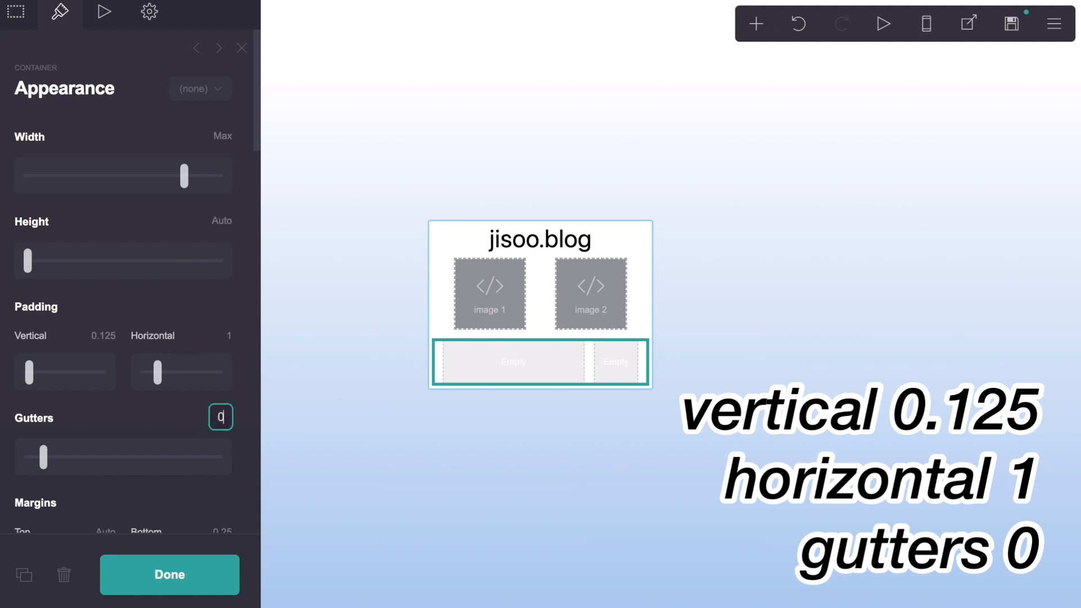
{"action": "key", "text": "Return"}
Step: Set the contents spacing of the new two-column container to 0.875
{"action": "scroll", "coordinate": [150, 374], "scroll_direction": "down", "scroll_amount": 5}
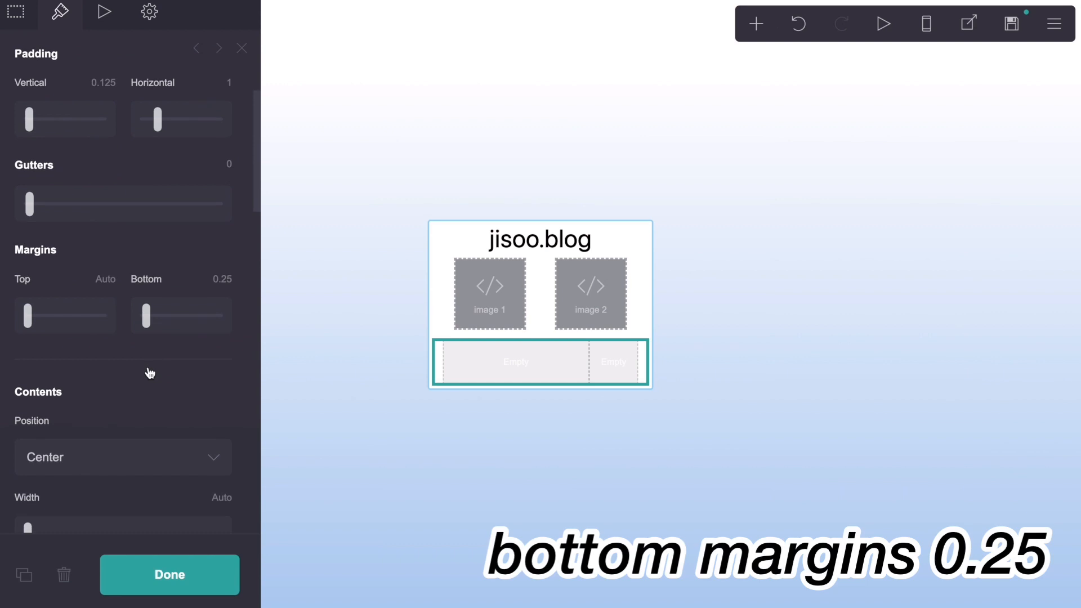
{"action": "scroll", "coordinate": [150, 373], "scroll_direction": "down", "scroll_amount": 4}
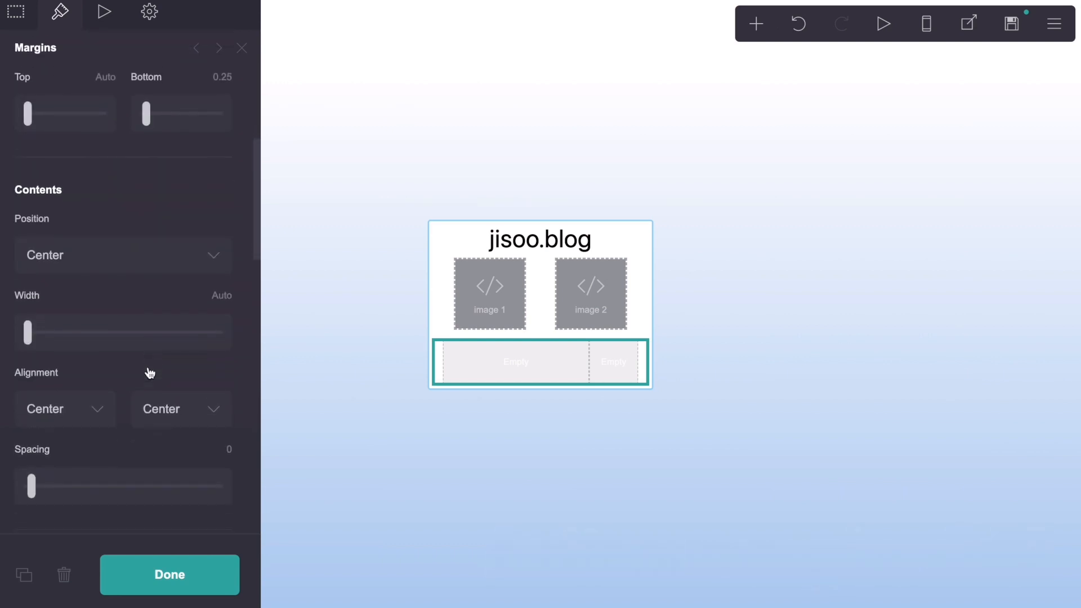
{"action": "scroll", "coordinate": [149, 374], "scroll_direction": "down", "scroll_amount": 1}
{"action": "left_click", "coordinate": [230, 404]}
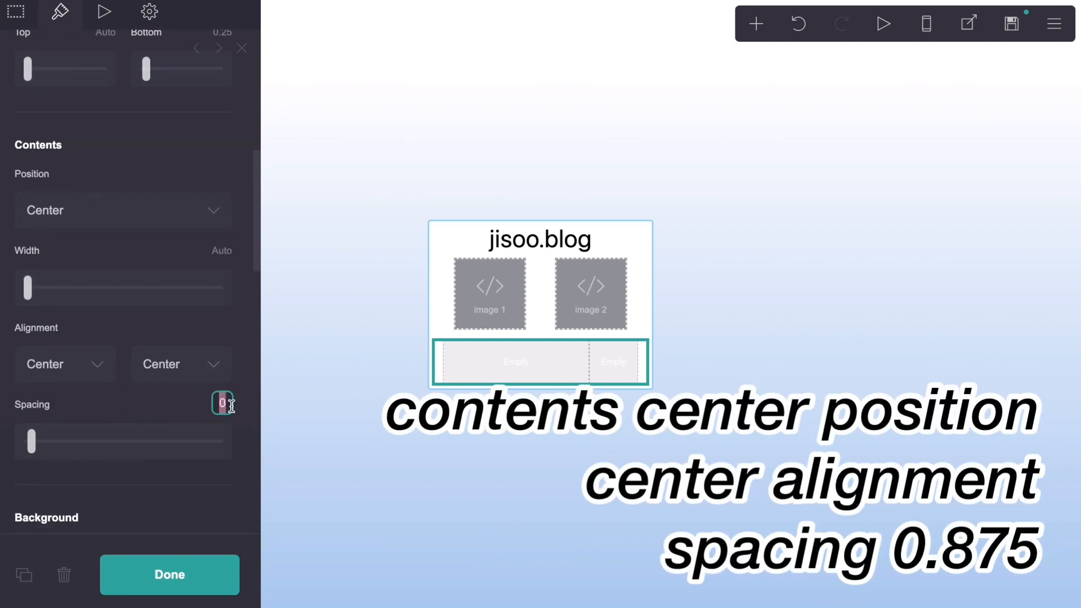
{"action": "type", "text": ".875"}
{"action": "key", "text": "Return"}
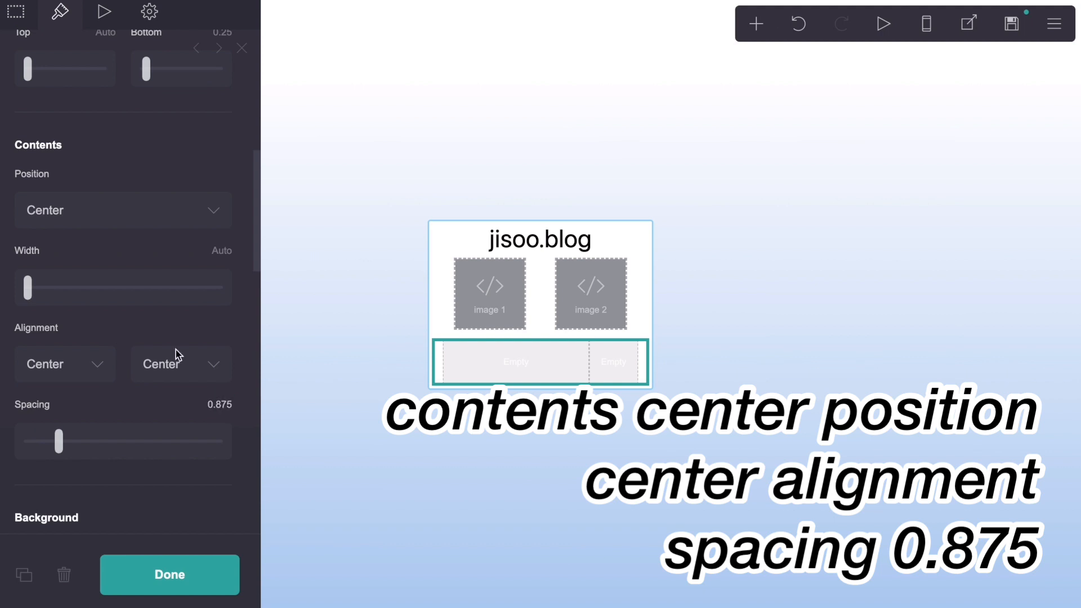
Step: Check the container's remaining appearance settings and its mobile layout in the mobile preview, then close its settings
{"action": "scroll", "coordinate": [176, 355], "scroll_direction": "down", "scroll_amount": 5}
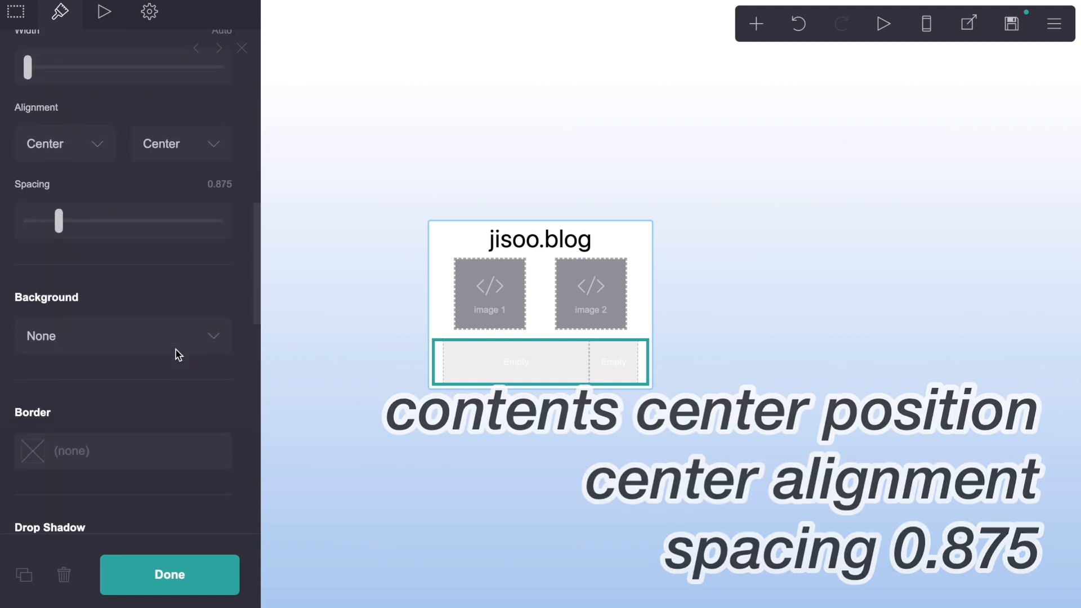
{"action": "scroll", "coordinate": [175, 349], "scroll_direction": "down", "scroll_amount": 10}
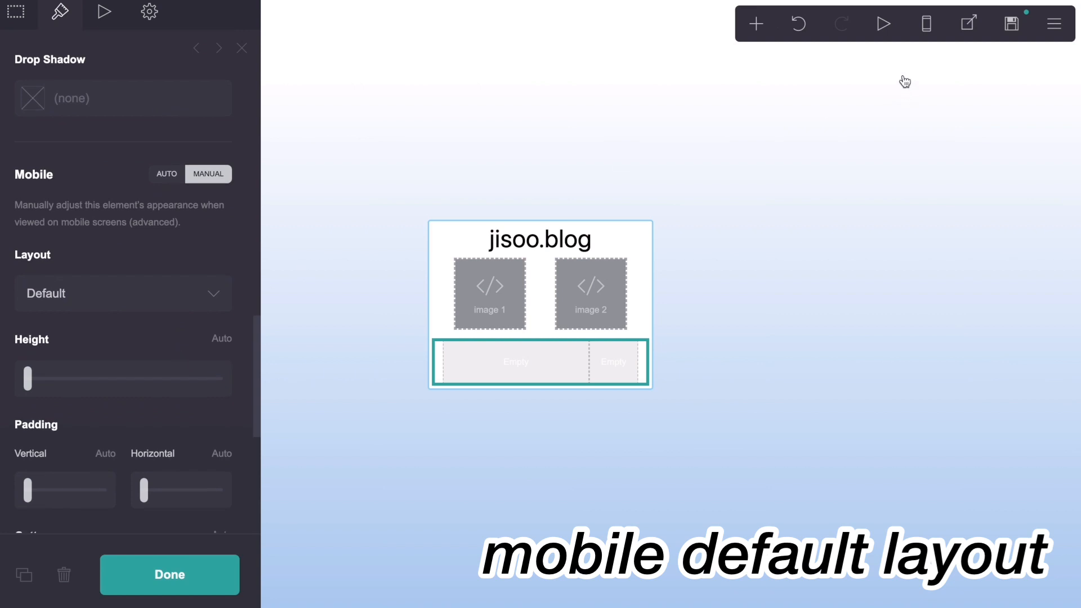
{"action": "left_click", "coordinate": [925, 25]}
{"action": "left_click", "coordinate": [926, 25]}
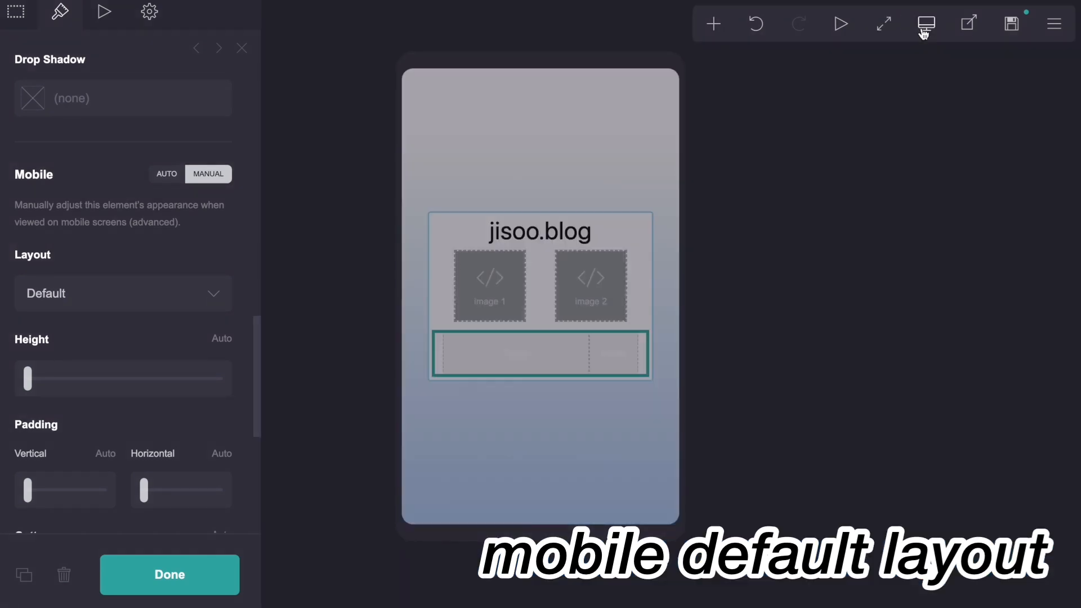
{"action": "scroll", "coordinate": [157, 349], "scroll_direction": "up", "scroll_amount": 10}
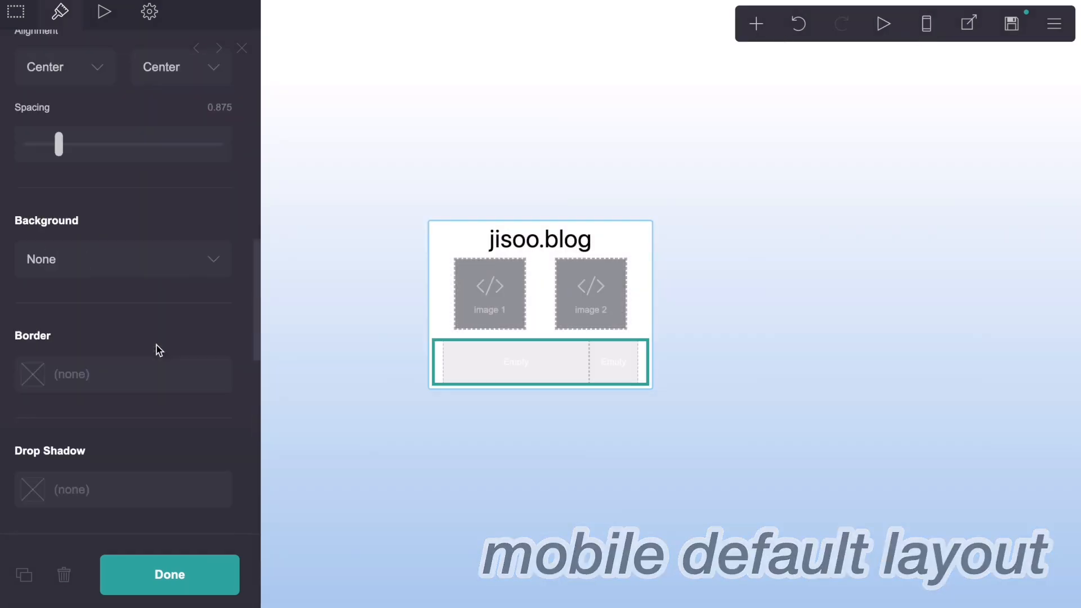
{"action": "left_click", "coordinate": [242, 48]}
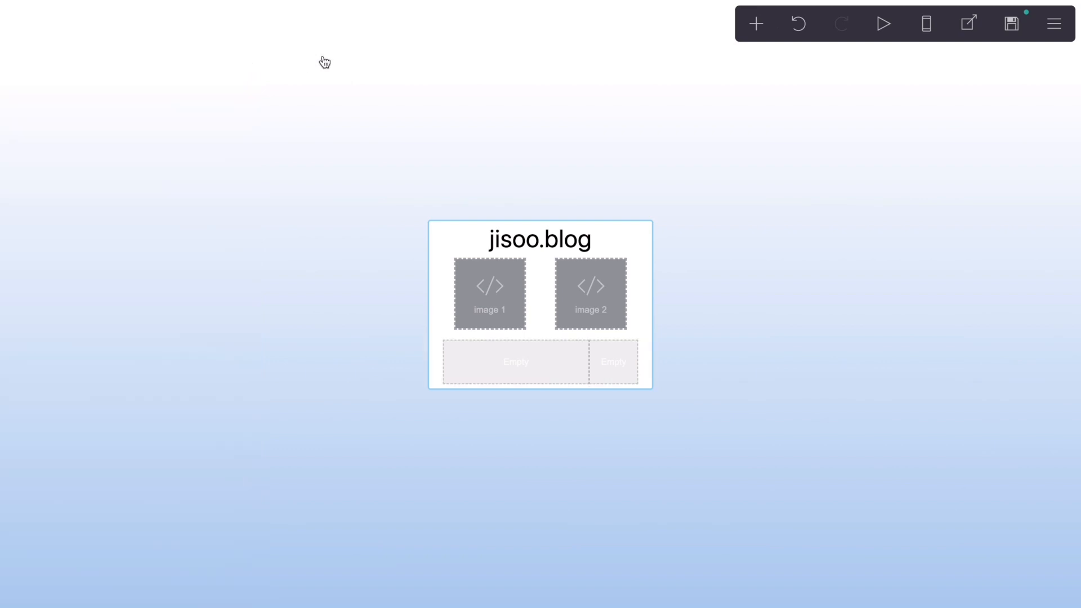
Step: Add a text element inside the wide left column of the new container
{"action": "left_click", "coordinate": [756, 24]}
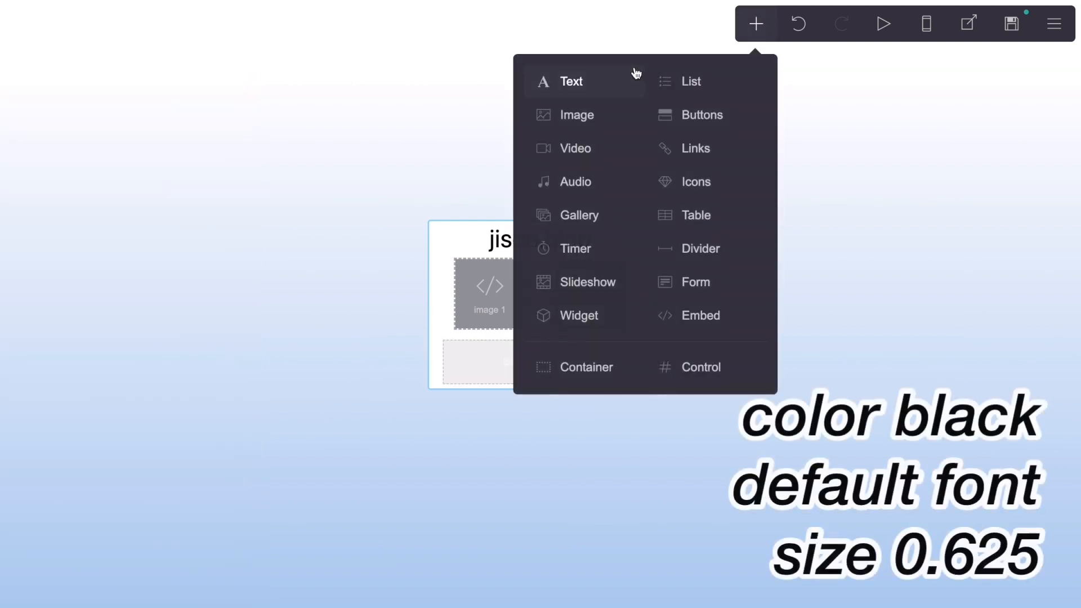
{"action": "left_click", "coordinate": [635, 76]}
{"action": "left_click_drag", "start_coordinate": [542, 355], "coordinate": [540, 352]}
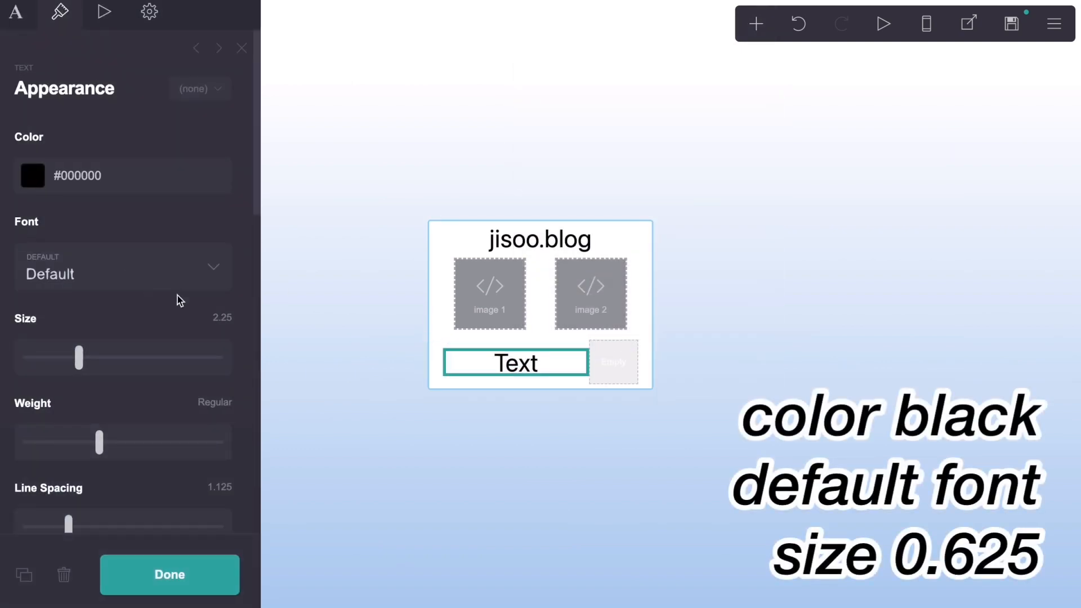
Step: Set the new text element's size to 0.625
{"action": "left_click", "coordinate": [231, 323]}
{"action": "key", "text": "BackSpace"}
{"action": "type", "text": ".625"}
{"action": "key", "text": "Return"}
Step: Set the text element's line spacing to 1.5 and its alignment to Left
{"action": "scroll", "coordinate": [206, 376], "scroll_direction": "down", "scroll_amount": 3}
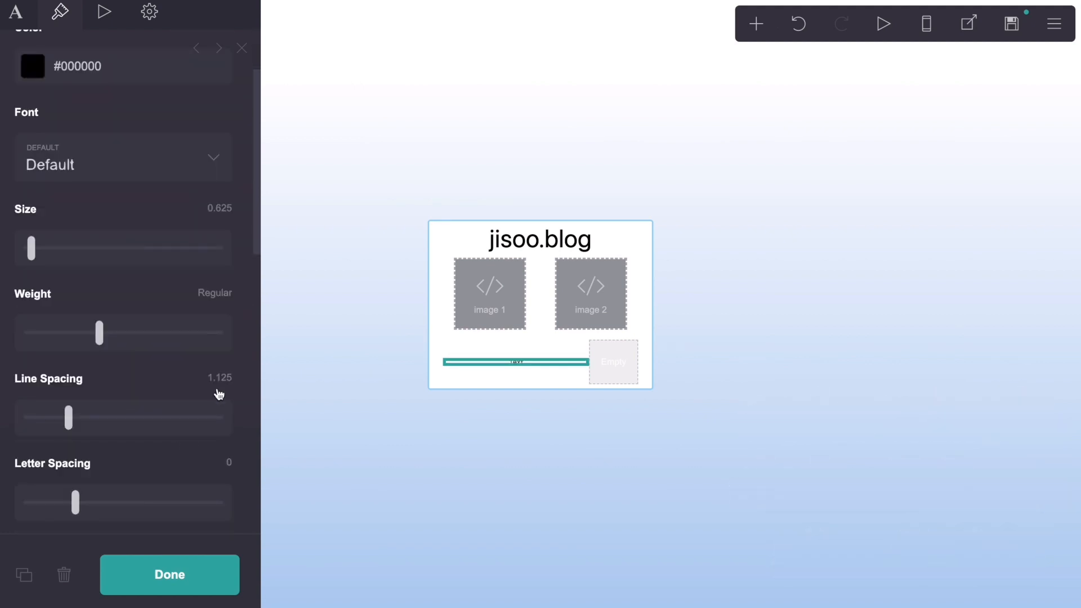
{"action": "left_click", "coordinate": [220, 379]}
{"action": "type", "text": "."}
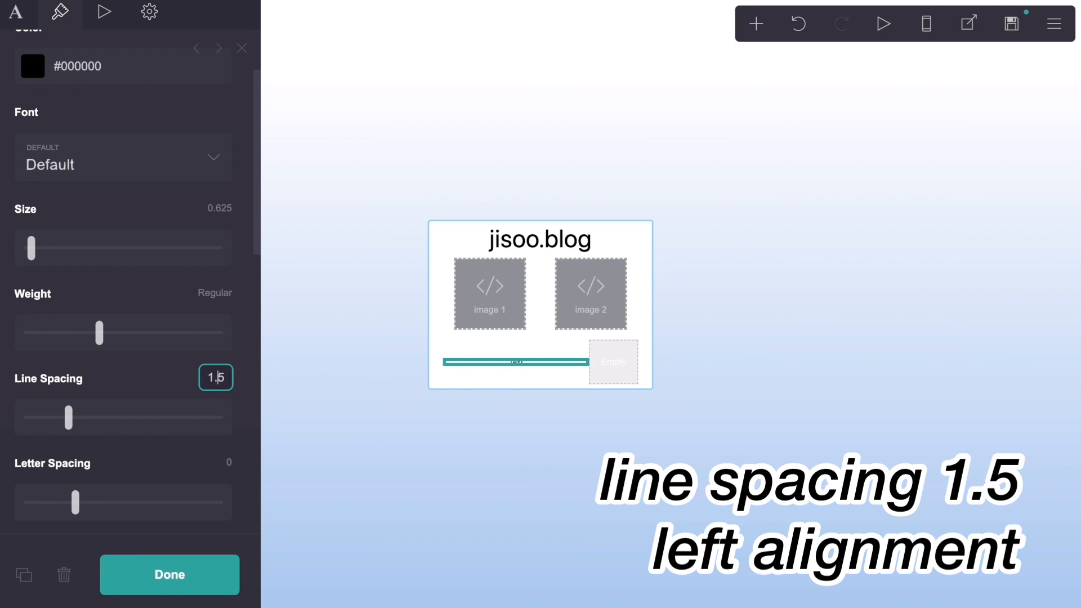
{"action": "key", "text": "Return"}
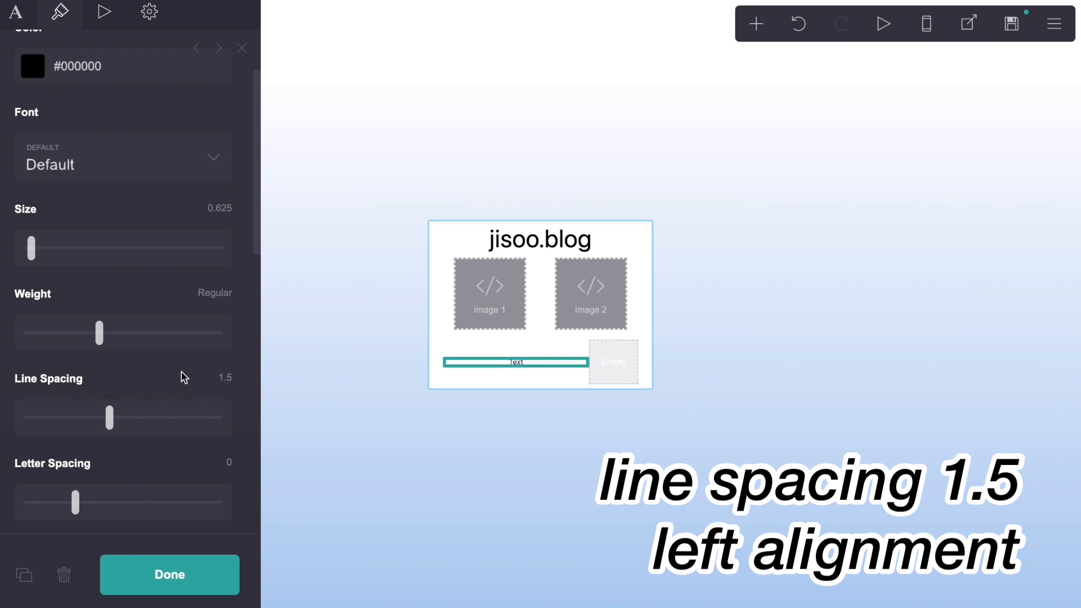
{"action": "scroll", "coordinate": [182, 373], "scroll_direction": "down", "scroll_amount": 8}
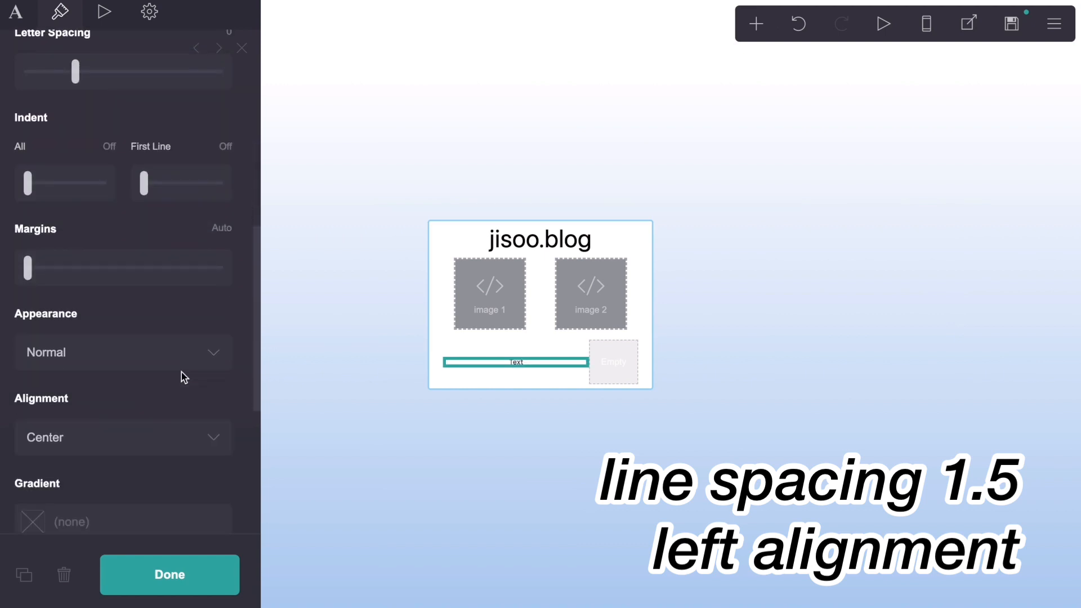
{"action": "left_click", "coordinate": [179, 358]}
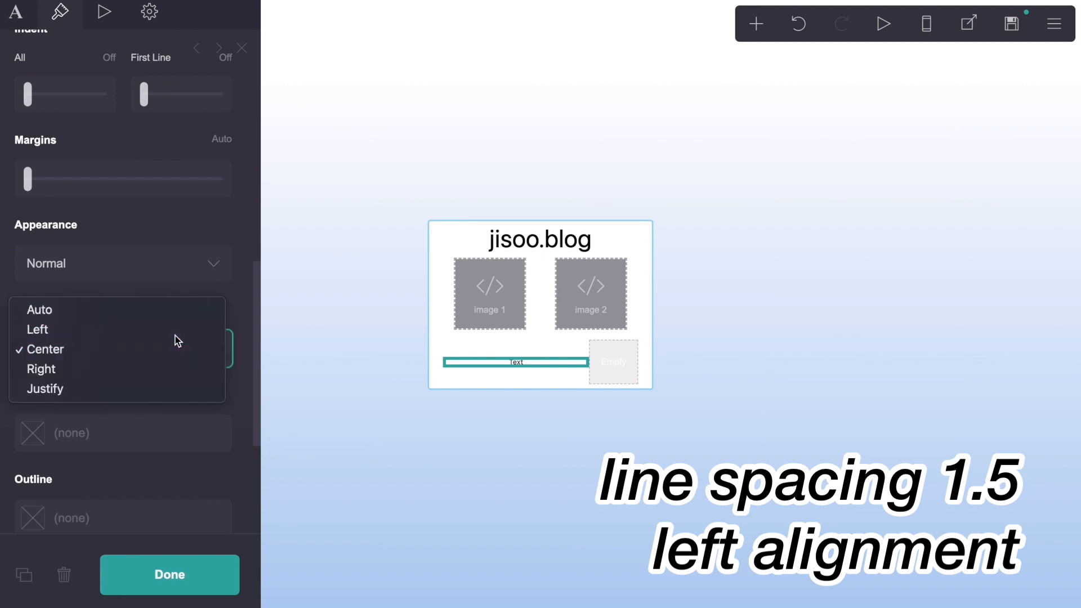
{"action": "left_click", "coordinate": [182, 330]}
Step: Switch the text element's mobile settings to manual and set its mobile size to 0.625, checking in the mobile preview
{"action": "scroll", "coordinate": [188, 318], "scroll_direction": "down", "scroll_amount": 4}
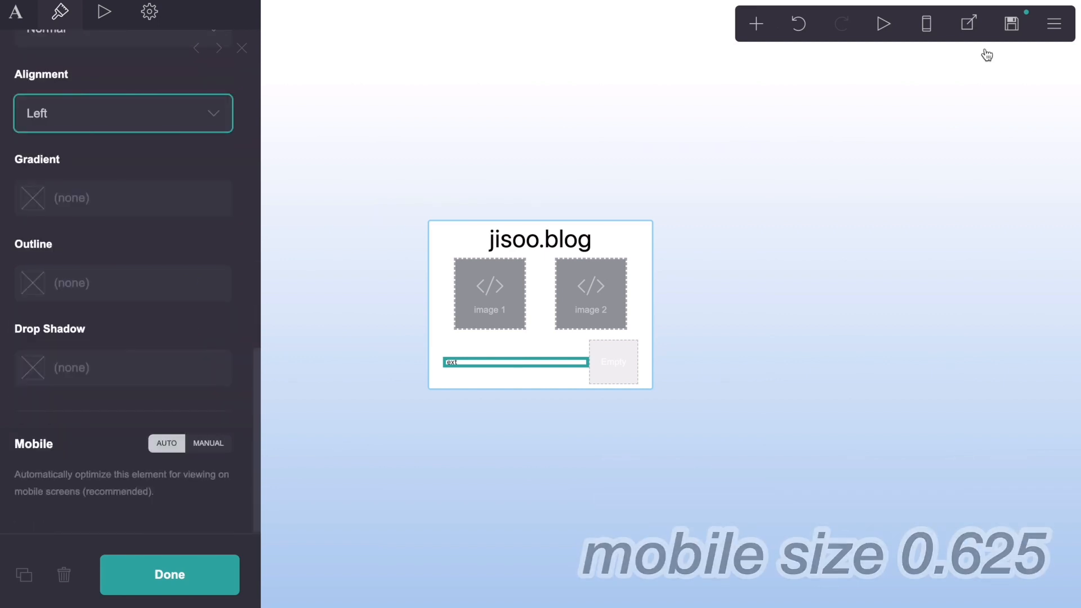
{"action": "left_click", "coordinate": [926, 24]}
{"action": "left_click", "coordinate": [209, 443]}
{"action": "scroll", "coordinate": [218, 378], "scroll_direction": "down", "scroll_amount": 4}
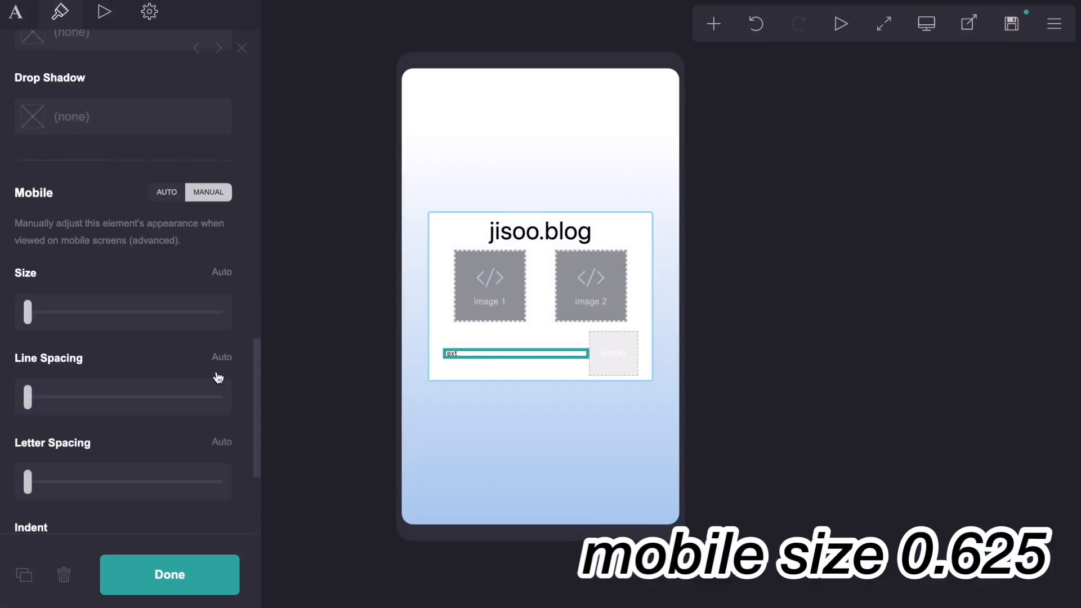
{"action": "left_click", "coordinate": [221, 216]}
{"action": "type", "text": ".6"}
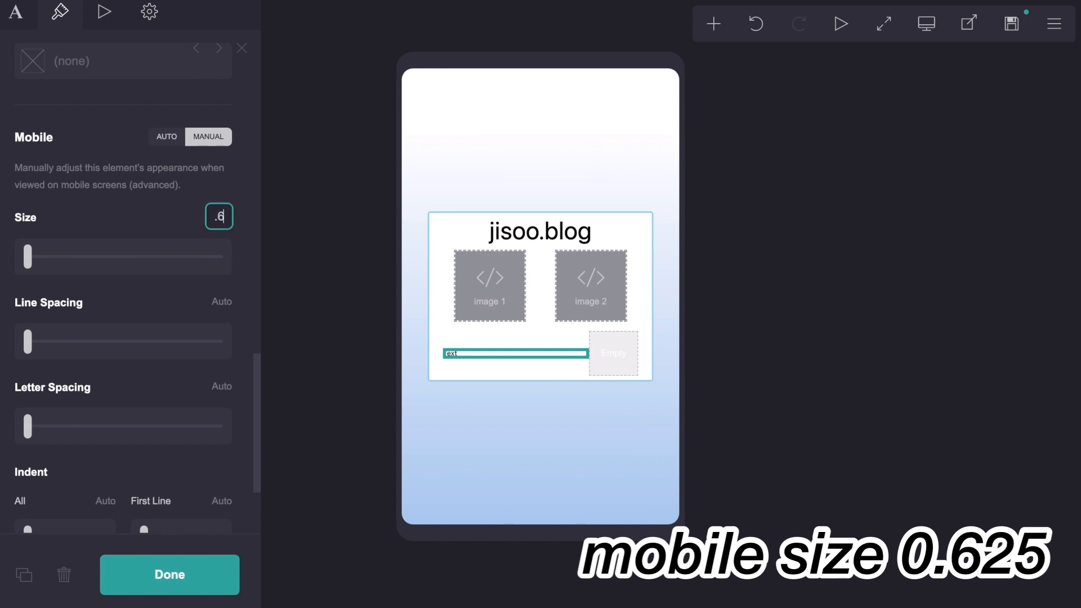
{"action": "type", "text": "25"}
{"action": "key", "text": "Return"}
{"action": "scroll", "coordinate": [182, 210], "scroll_direction": "up", "scroll_amount": 10}
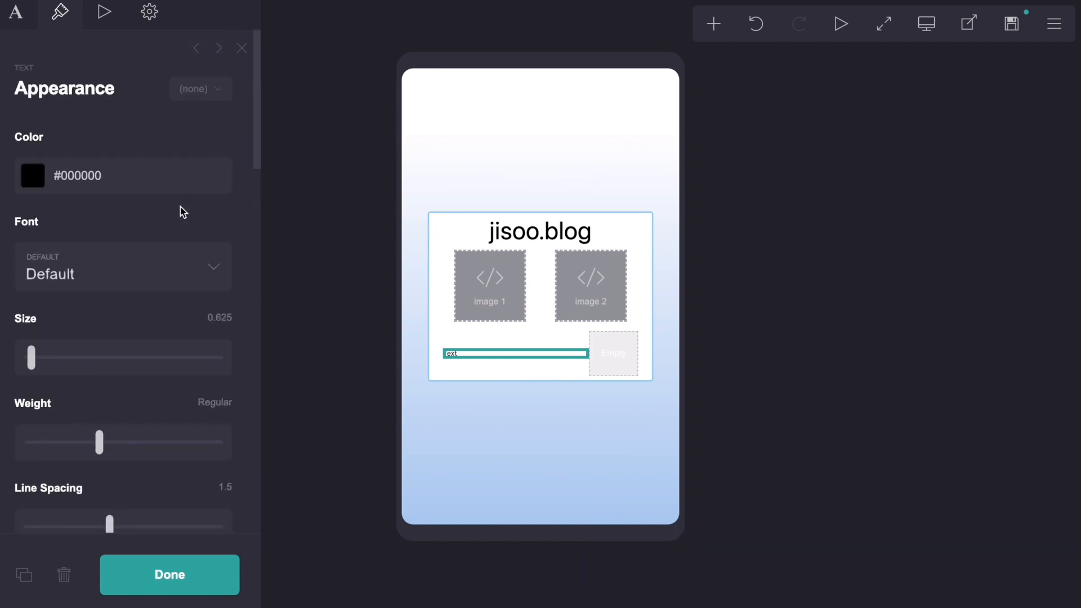
{"action": "left_click", "coordinate": [926, 25]}
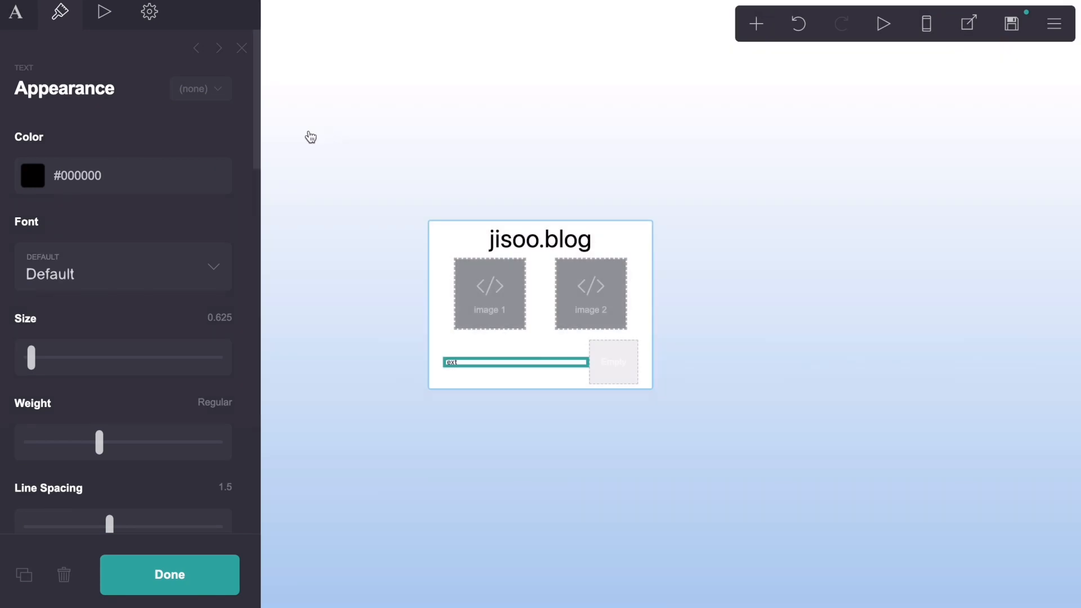
Step: Replace the placeholder in the text element with "username status • active" and close its settings
{"action": "left_click", "coordinate": [17, 17]}
{"action": "left_click_drag", "start_coordinate": [57, 135], "coordinate": [12, 148]}
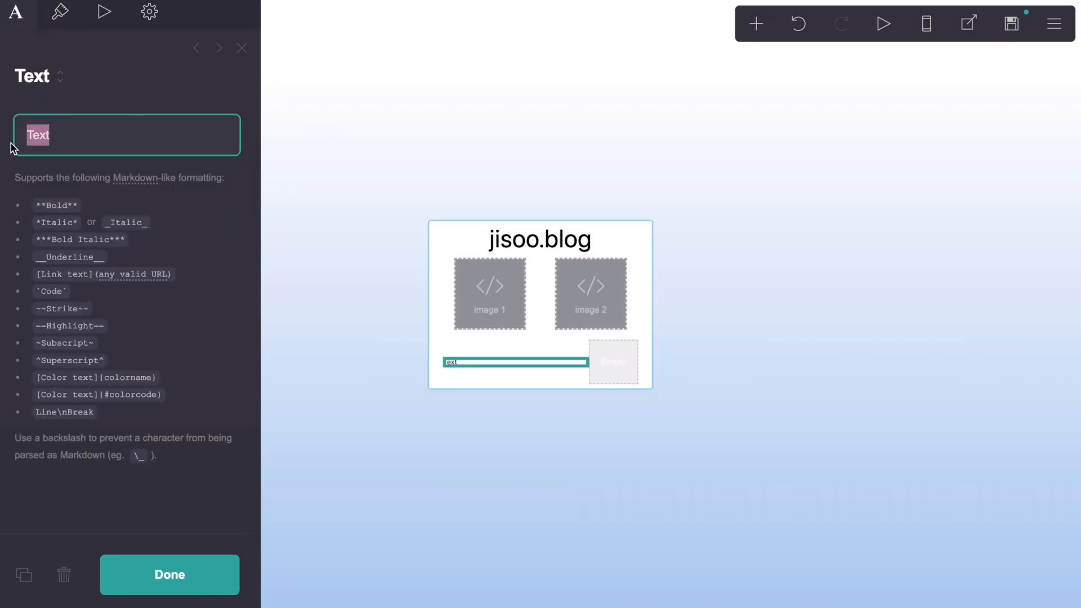
{"action": "type", "text": "username status • active"}
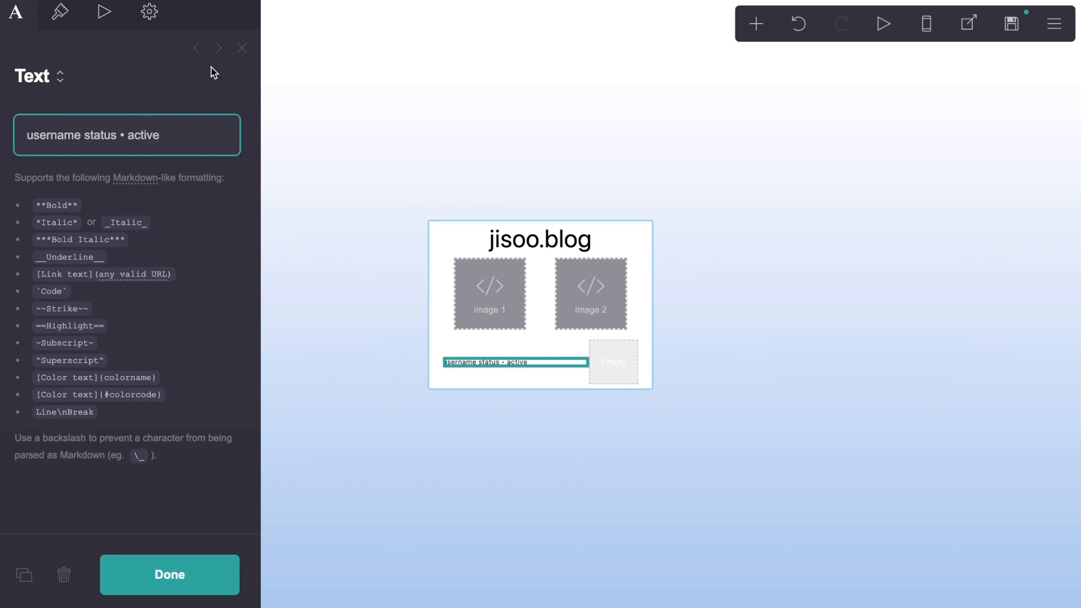
{"action": "left_click", "coordinate": [242, 48]}
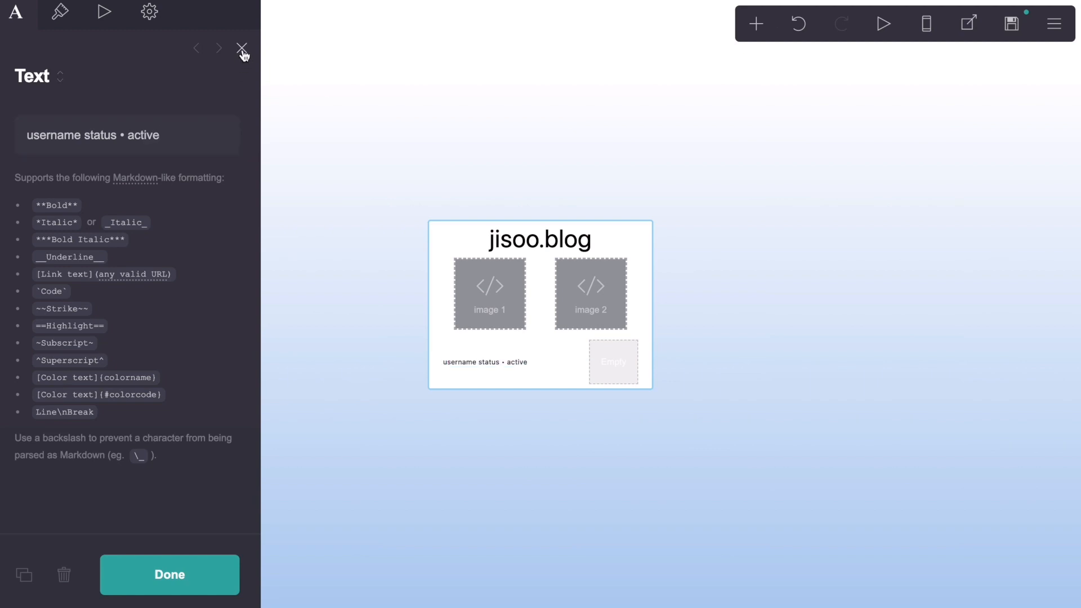
Step: Add an embed element and place it directly under the "username status • active" text inside the status row
{"action": "left_click", "coordinate": [756, 25]}
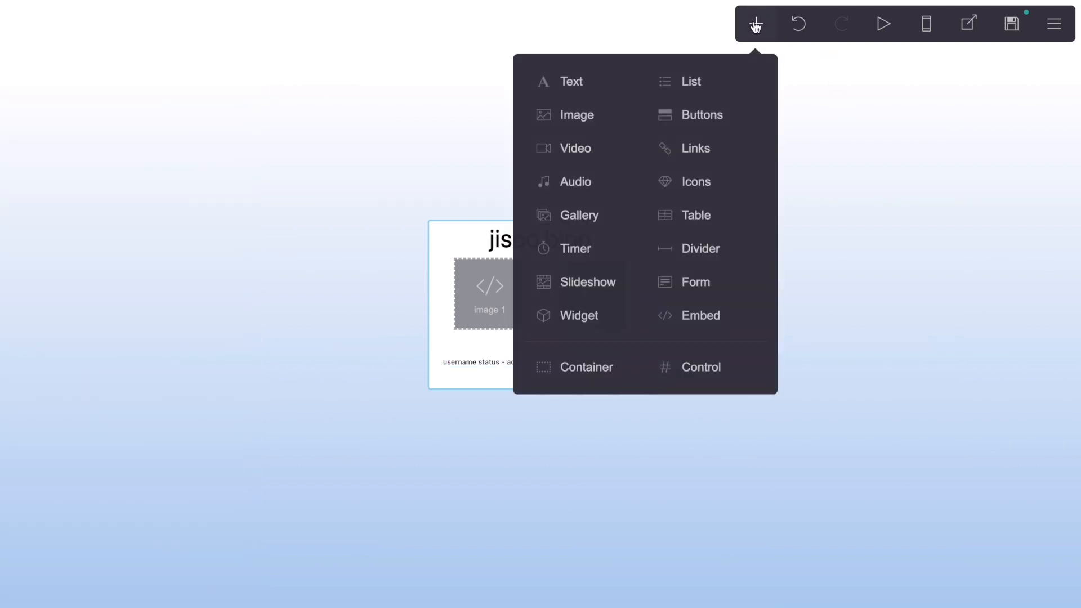
{"action": "left_click", "coordinate": [697, 334]}
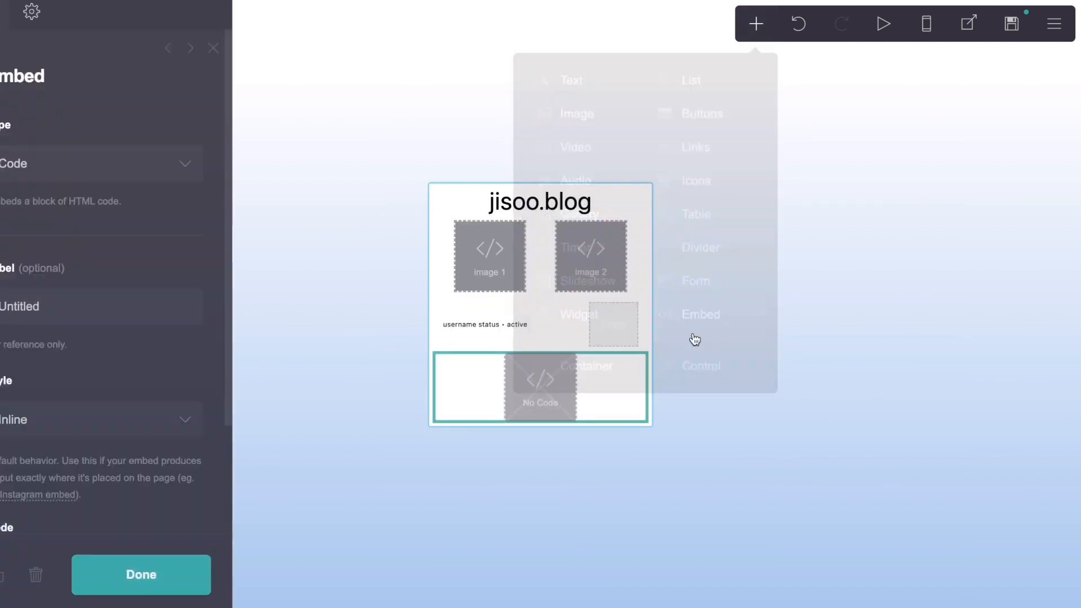
{"action": "left_click_drag", "start_coordinate": [547, 407], "coordinate": [529, 323]}
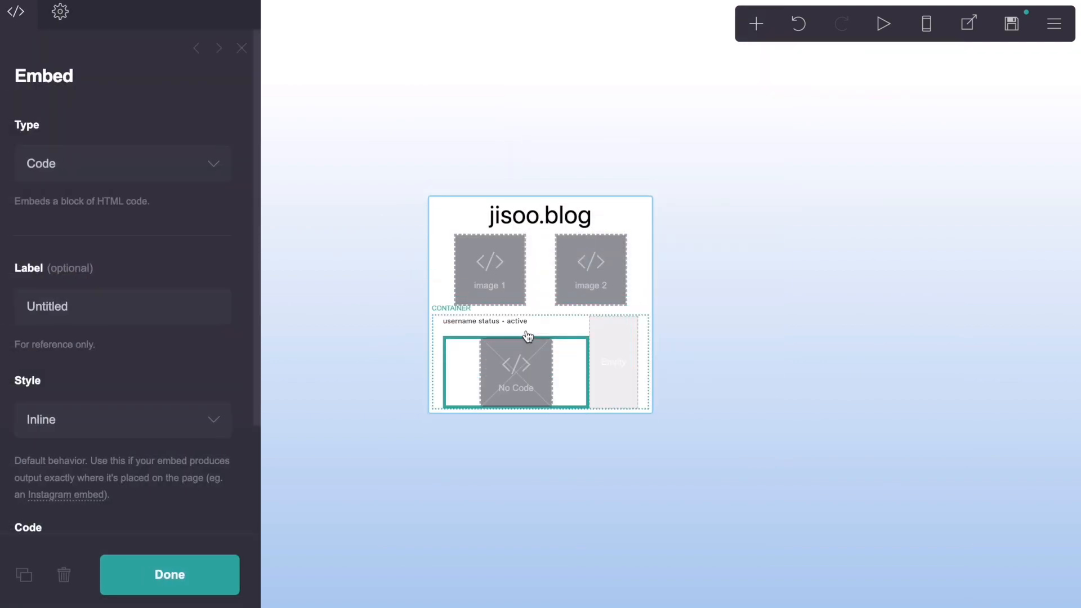
{"action": "left_click", "coordinate": [538, 320]}
{"action": "left_click", "coordinate": [518, 365]}
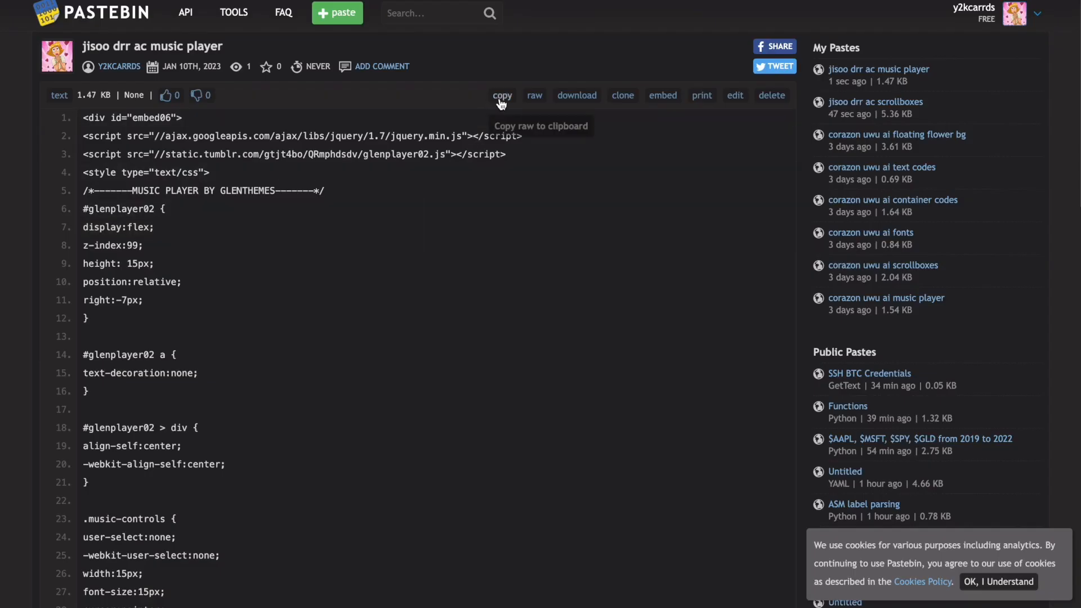
Step: Copy the "jisoo drr ac music player" code from Pastebin and paste it as the new embed's code
{"action": "left_click", "coordinate": [500, 97]}
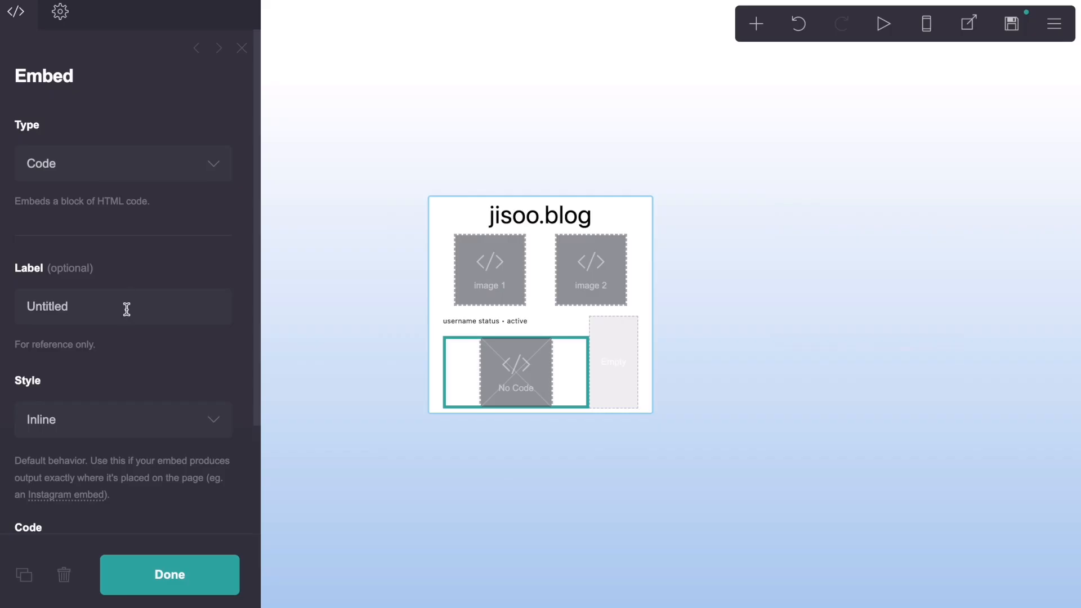
{"action": "scroll", "coordinate": [121, 338], "scroll_direction": "down", "scroll_amount": 3}
{"action": "left_click", "coordinate": [106, 415]}
{"action": "key", "text": "ctrl+v"}
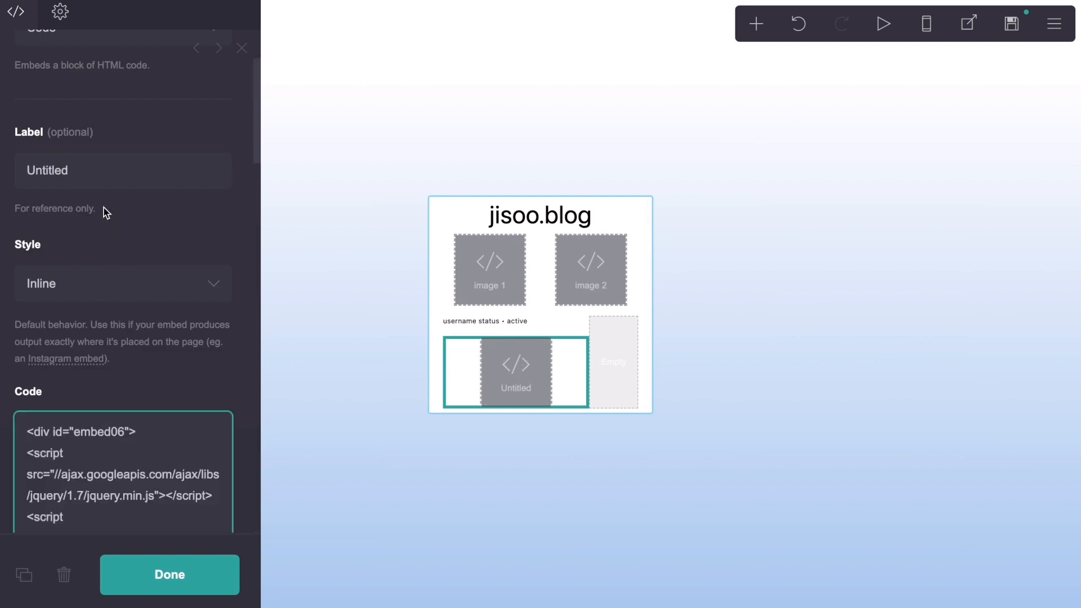
Step: Label the music player embed "mp3"
{"action": "left_click_drag", "start_coordinate": [92, 170], "coordinate": [20, 174]}
{"action": "type", "text": "mp3"}
{"action": "left_click", "coordinate": [49, 123]}
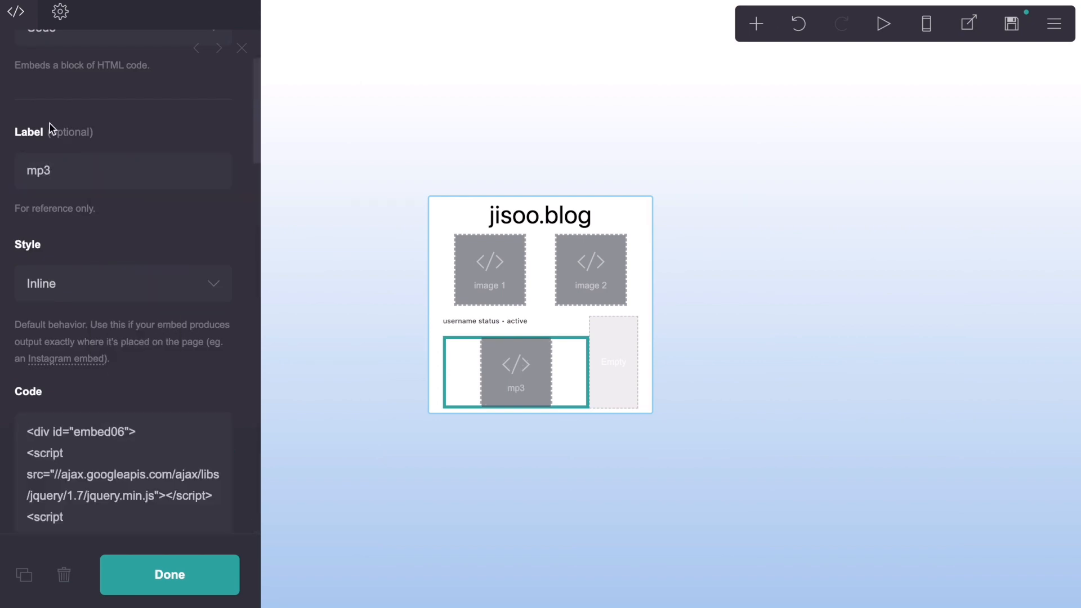
Step: Examine the music player code for the gradient and drop-shadow colour codes, music note and title colours, and the SONG URL placeholder
{"action": "scroll", "coordinate": [185, 306], "scroll_direction": "down", "scroll_amount": 5}
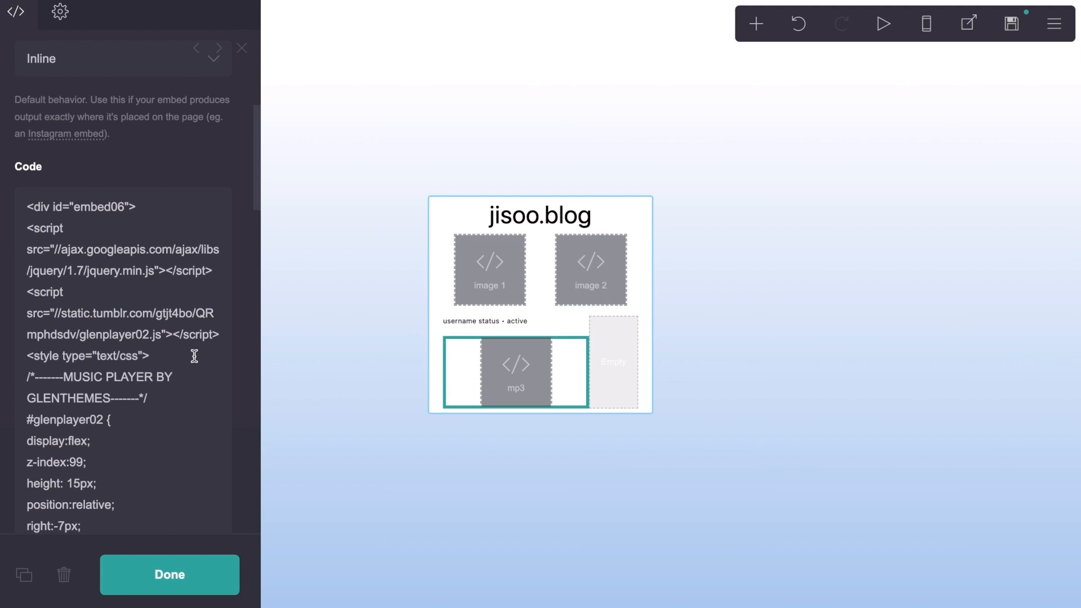
{"action": "scroll", "coordinate": [194, 356], "scroll_direction": "down", "scroll_amount": 9}
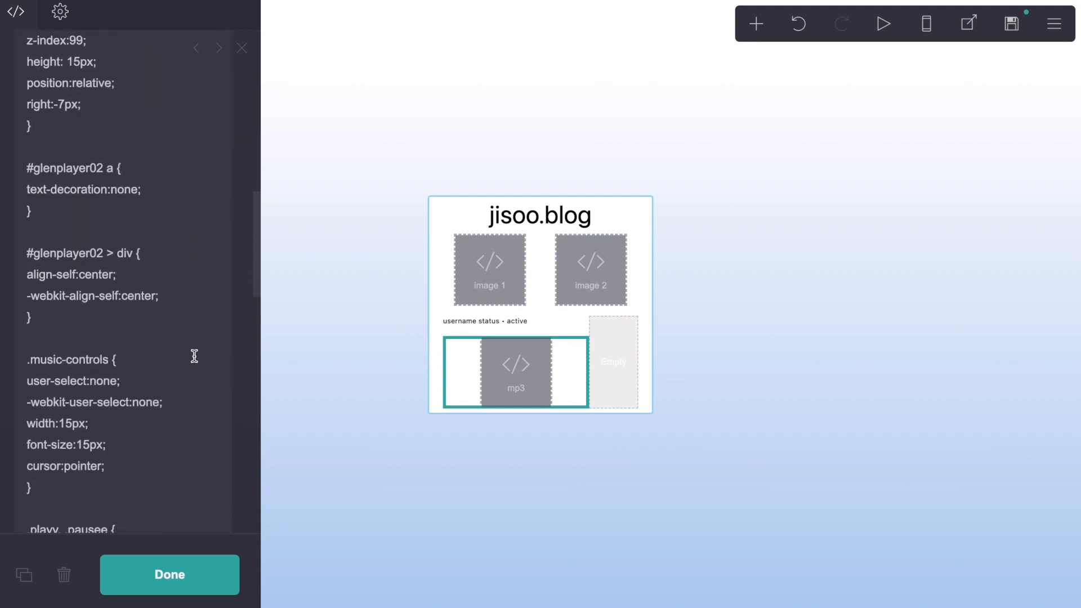
{"action": "scroll", "coordinate": [195, 356], "scroll_direction": "down", "scroll_amount": 6}
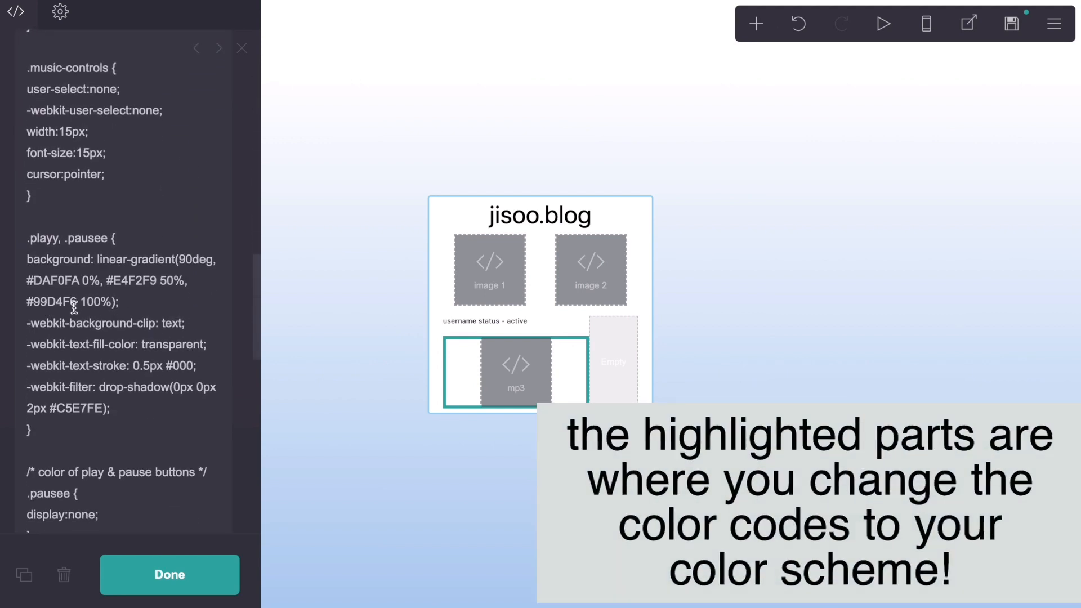
{"action": "left_click_drag", "start_coordinate": [76, 303], "coordinate": [26, 281]}
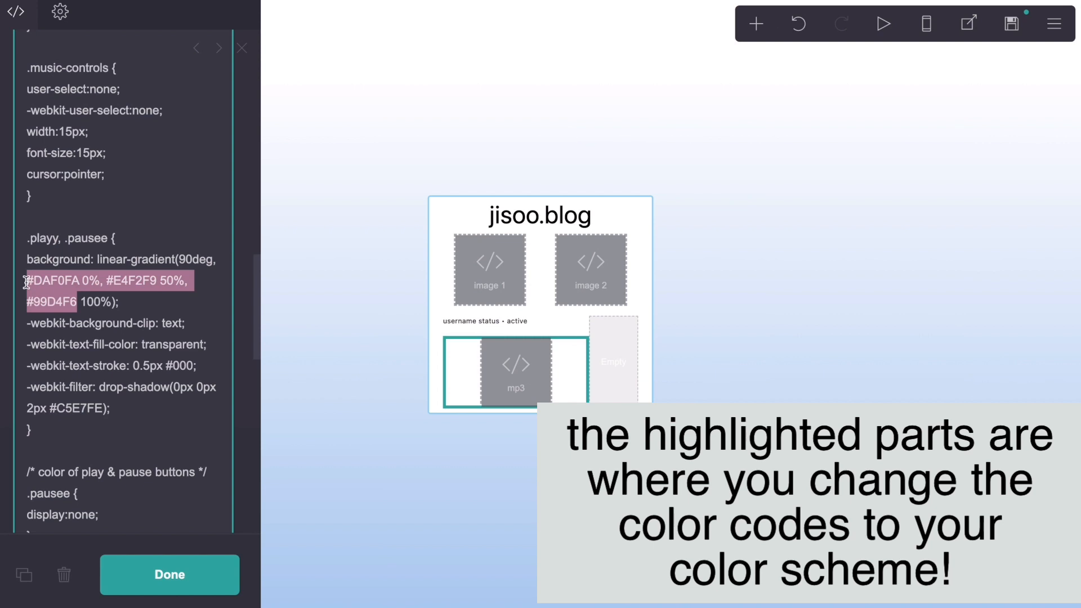
{"action": "left_click", "coordinate": [77, 302]}
{"action": "left_click_drag", "start_coordinate": [107, 409], "coordinate": [48, 408]}
{"action": "left_click", "coordinate": [166, 408]}
{"action": "scroll", "coordinate": [166, 408], "scroll_direction": "down", "scroll_amount": 5}
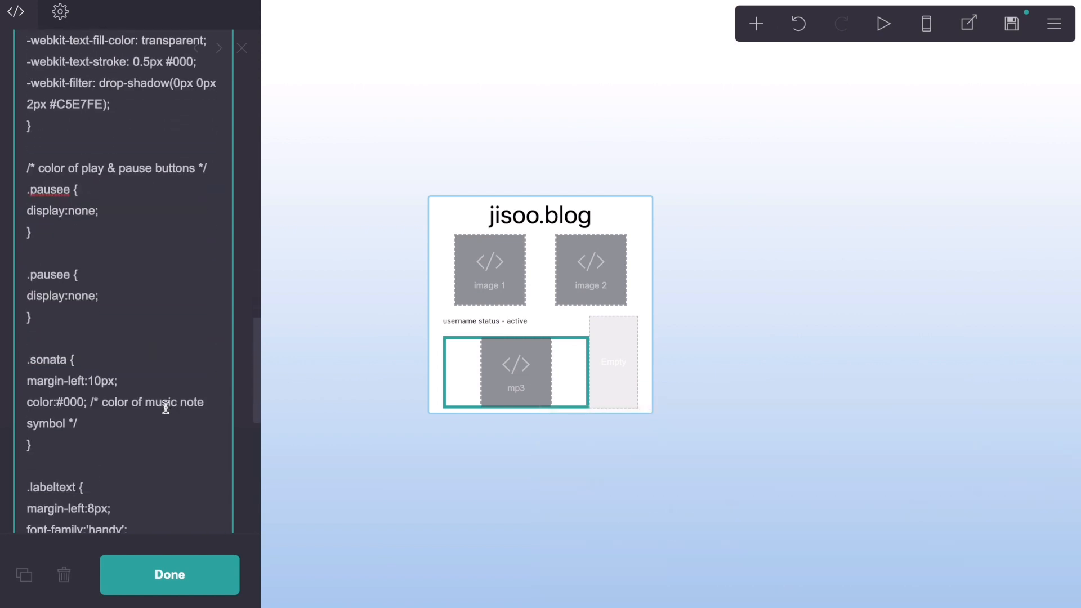
{"action": "scroll", "coordinate": [166, 402], "scroll_direction": "down", "scroll_amount": 7}
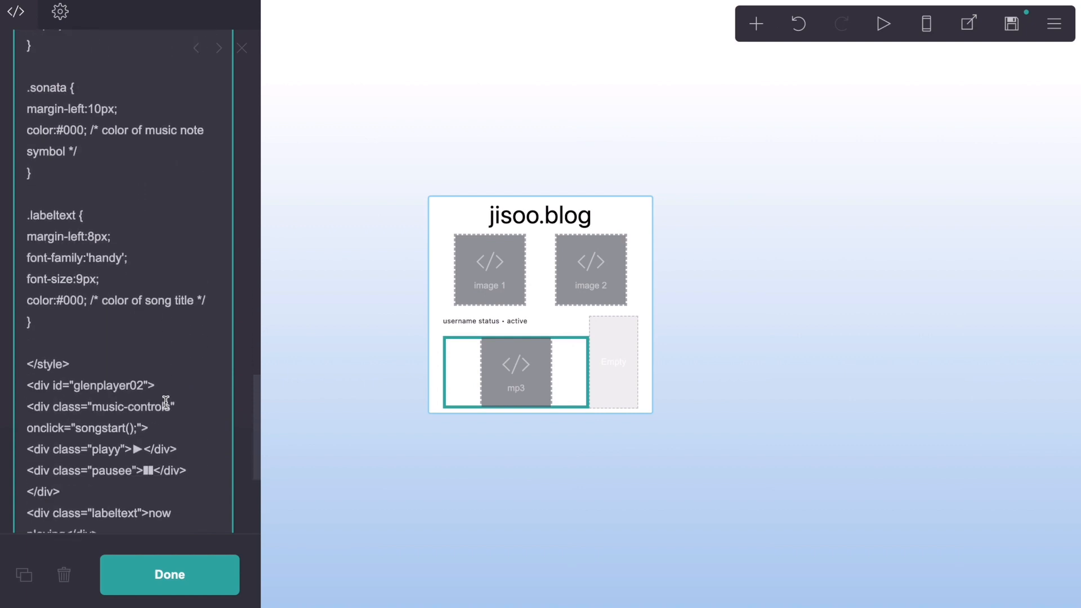
{"action": "scroll", "coordinate": [167, 402], "scroll_direction": "down", "scroll_amount": 2}
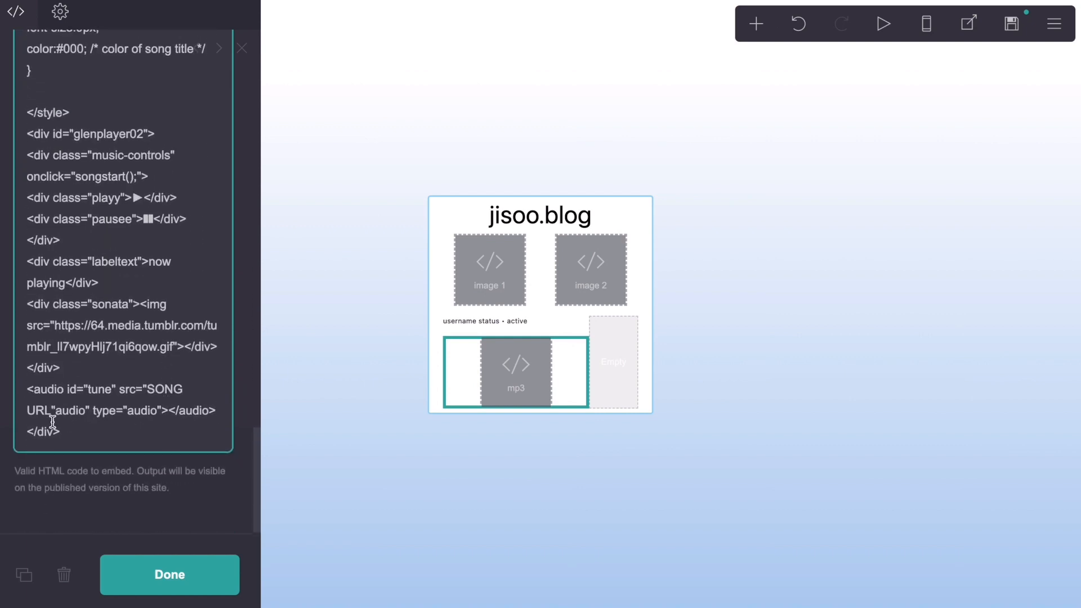
{"action": "left_click_drag", "start_coordinate": [50, 411], "coordinate": [150, 394]}
{"action": "left_click", "coordinate": [198, 391]}
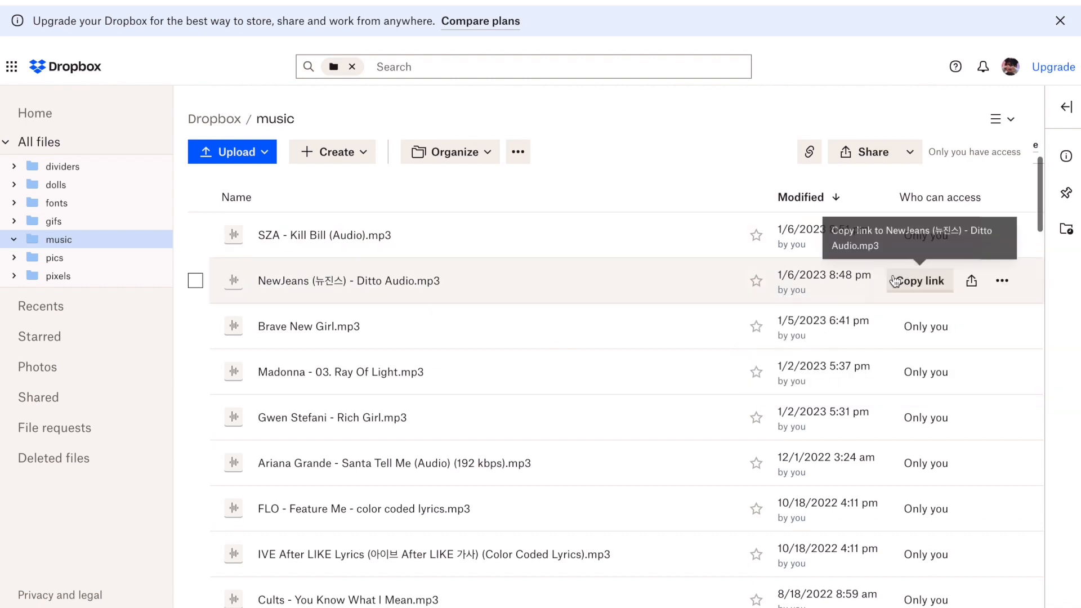
Step: Switch to Dropbox and copy the share link of "NewJeans (뉴진스) - Ditto Audio.mp3" in the music folder
{"action": "left_click", "coordinate": [901, 280]}
{"action": "triple_click", "coordinate": [897, 362]}
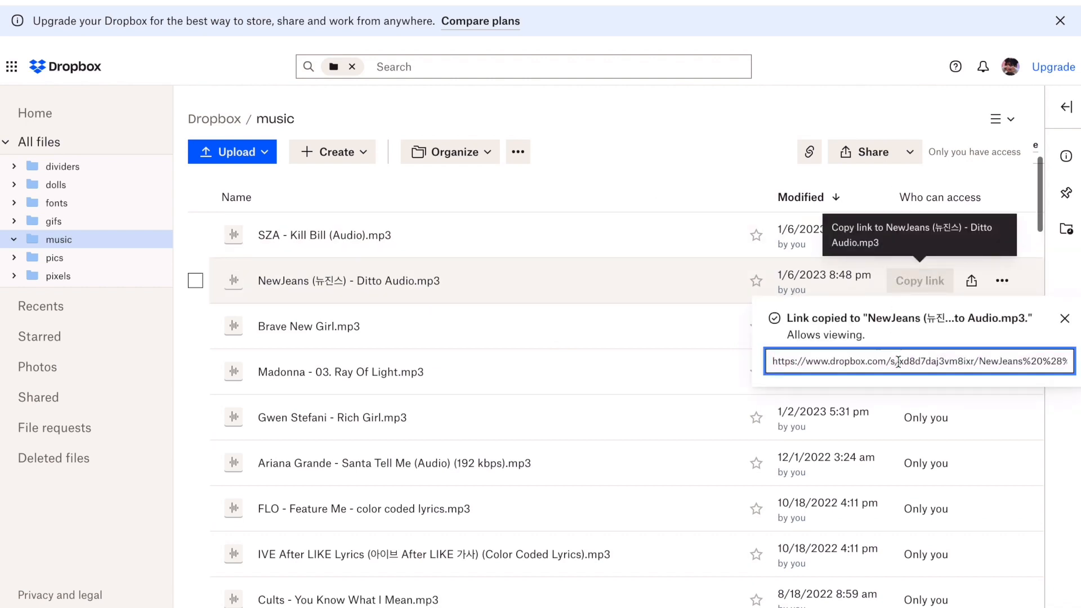
{"action": "left_click", "coordinate": [701, 193]}
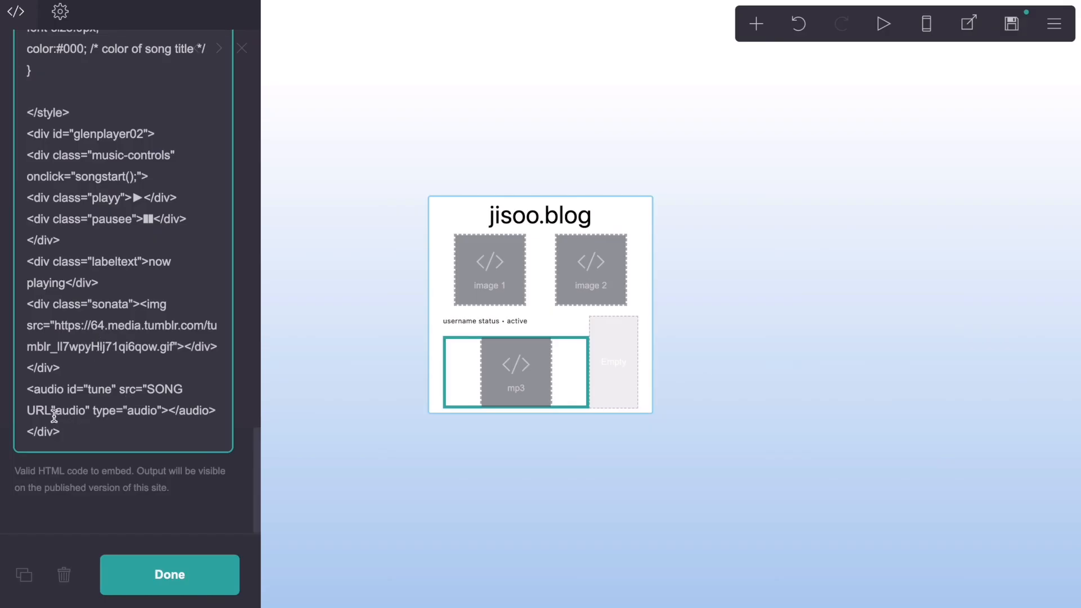
Step: Replace the SONG URL placeholder in the mp3 embed's audio tag with the copied Dropbox link
{"action": "left_click_drag", "start_coordinate": [49, 414], "coordinate": [147, 392]}
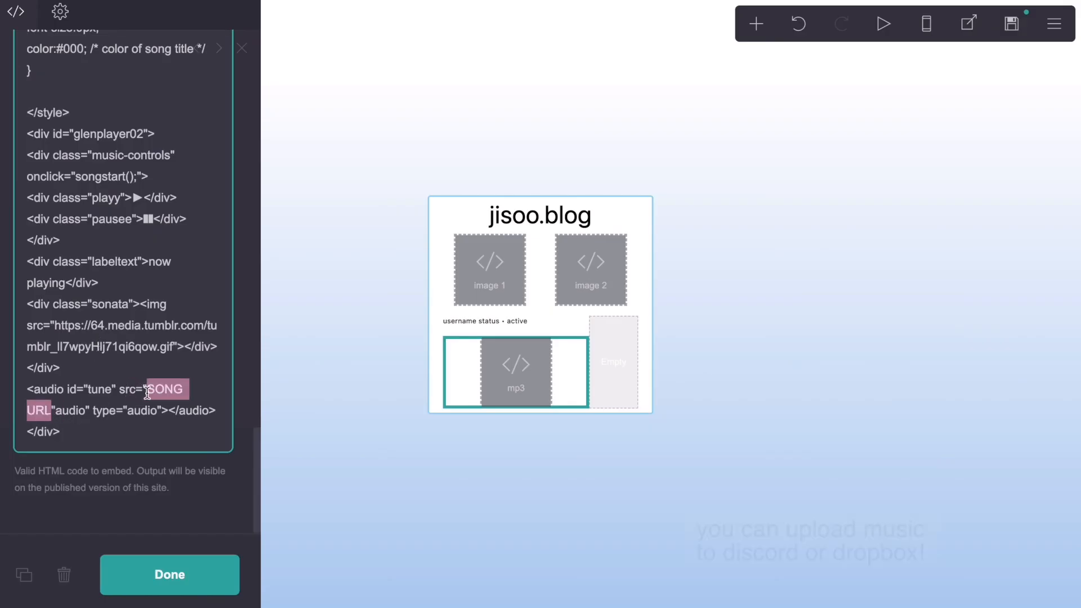
{"action": "key", "text": "ctrl+v"}
{"action": "scroll", "coordinate": [147, 393], "scroll_direction": "down", "scroll_amount": 2}
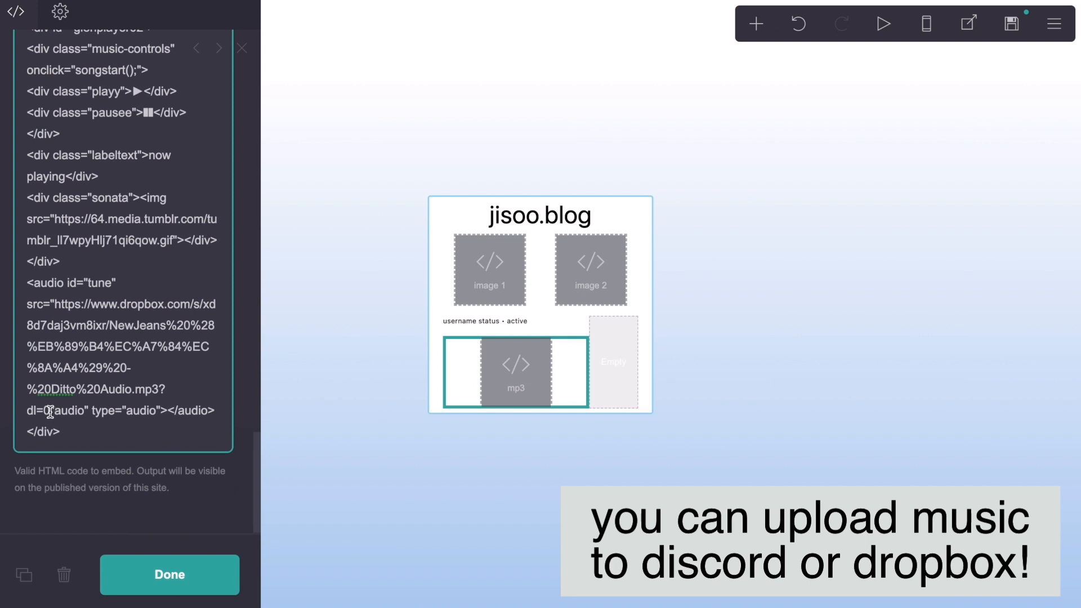
Step: Remove "?dl=0" from the song link, change its "www" to "dl", and close the embed's settings
{"action": "left_click_drag", "start_coordinate": [50, 411], "coordinate": [160, 395]}
{"action": "key", "text": "BackSpace"}
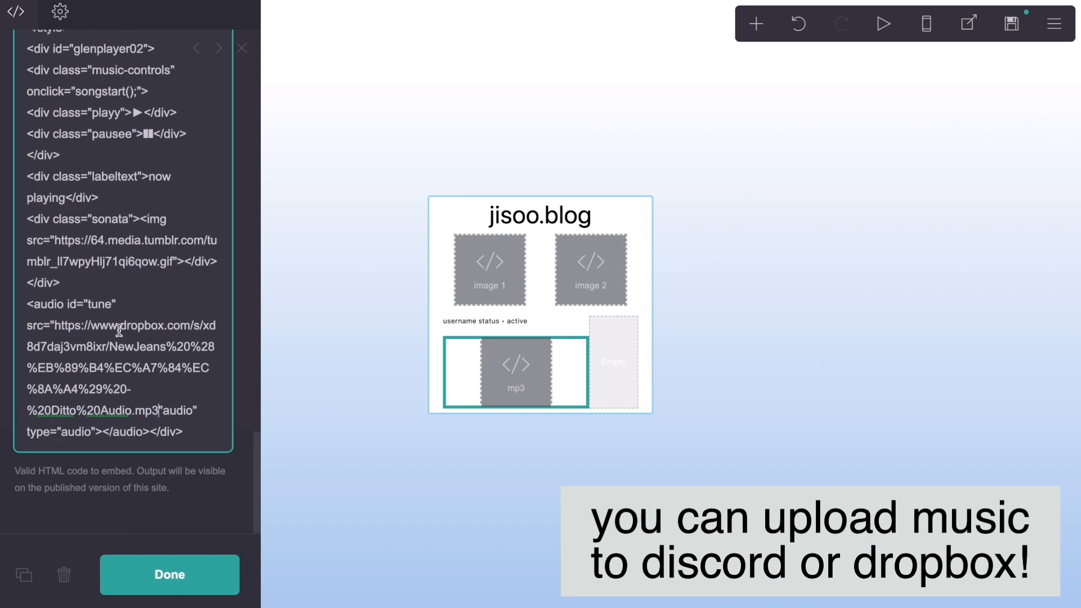
{"action": "left_click_drag", "start_coordinate": [118, 331], "coordinate": [93, 331]}
{"action": "type", "text": "dl"}
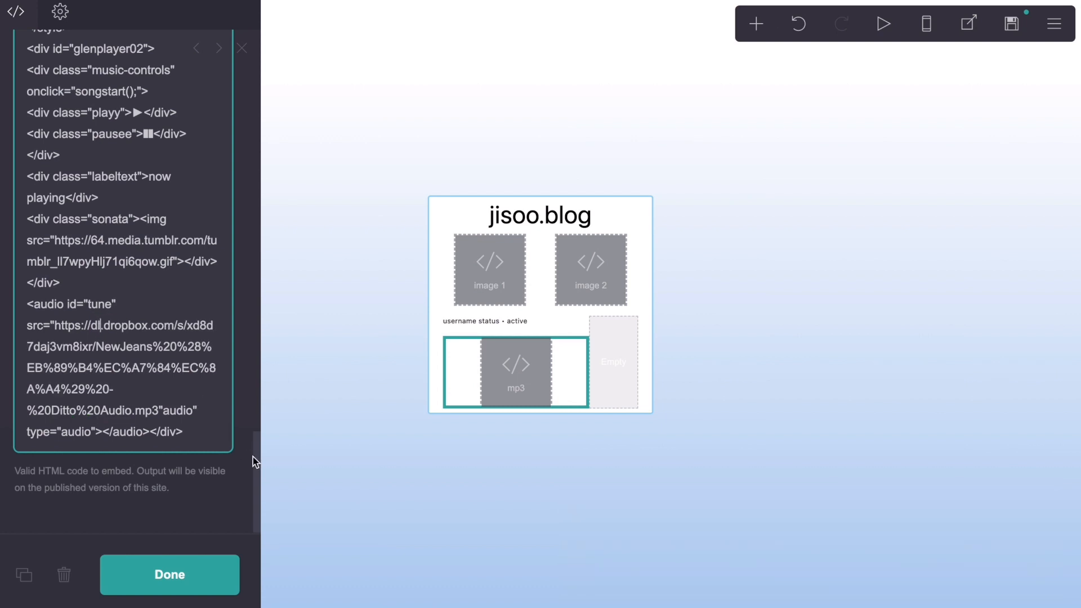
{"action": "left_click_drag", "start_coordinate": [256, 467], "coordinate": [248, 45]}
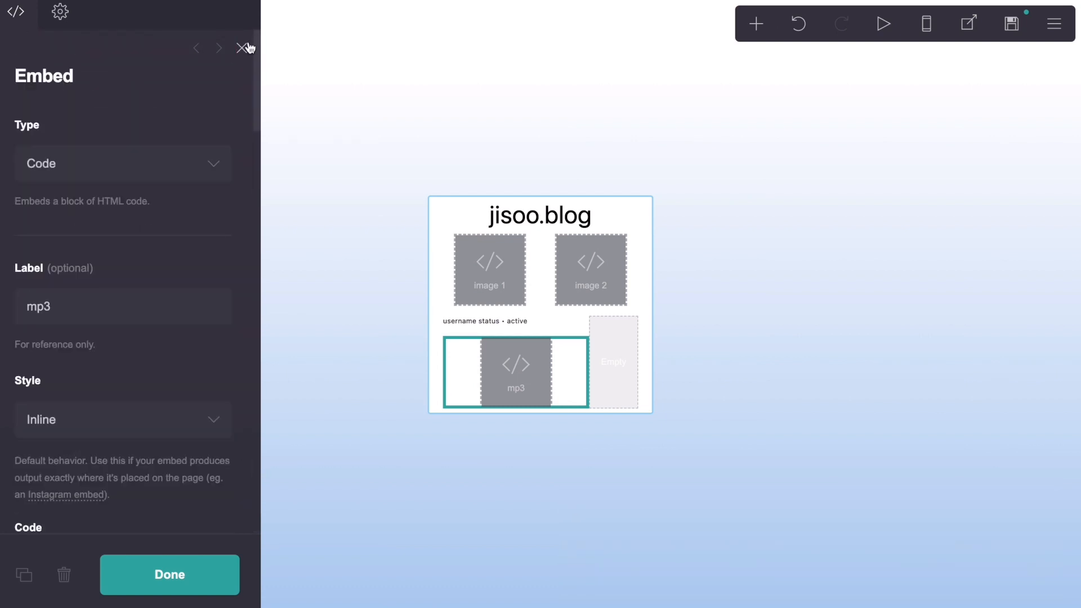
{"action": "left_click", "coordinate": [246, 49]}
Step: Add an image element and place it in the empty column of the status row
{"action": "left_click", "coordinate": [755, 28]}
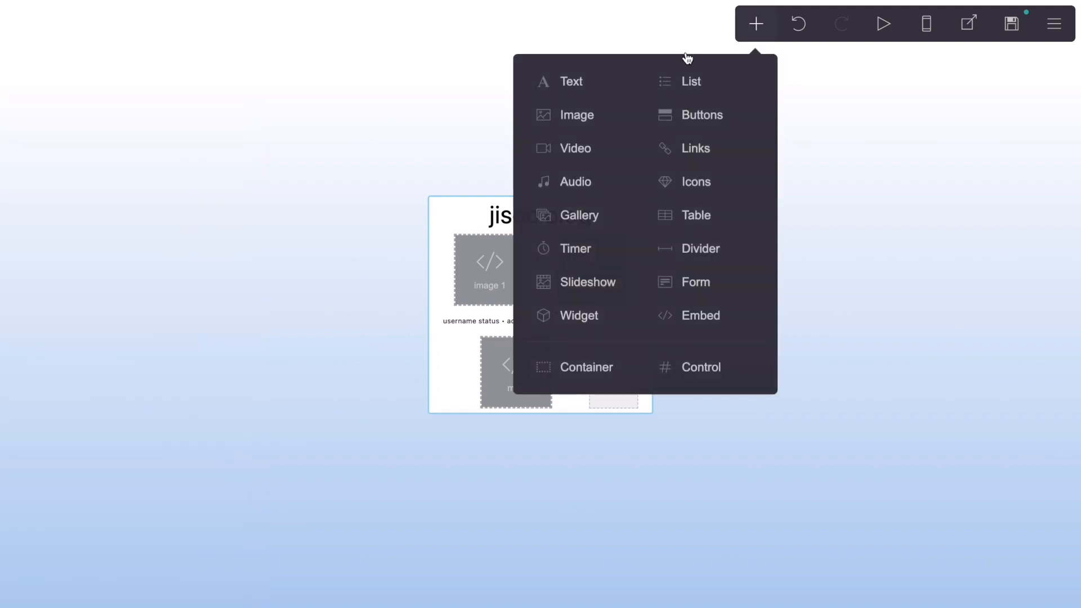
{"action": "left_click", "coordinate": [603, 113]}
{"action": "left_click_drag", "start_coordinate": [557, 356], "coordinate": [619, 294]}
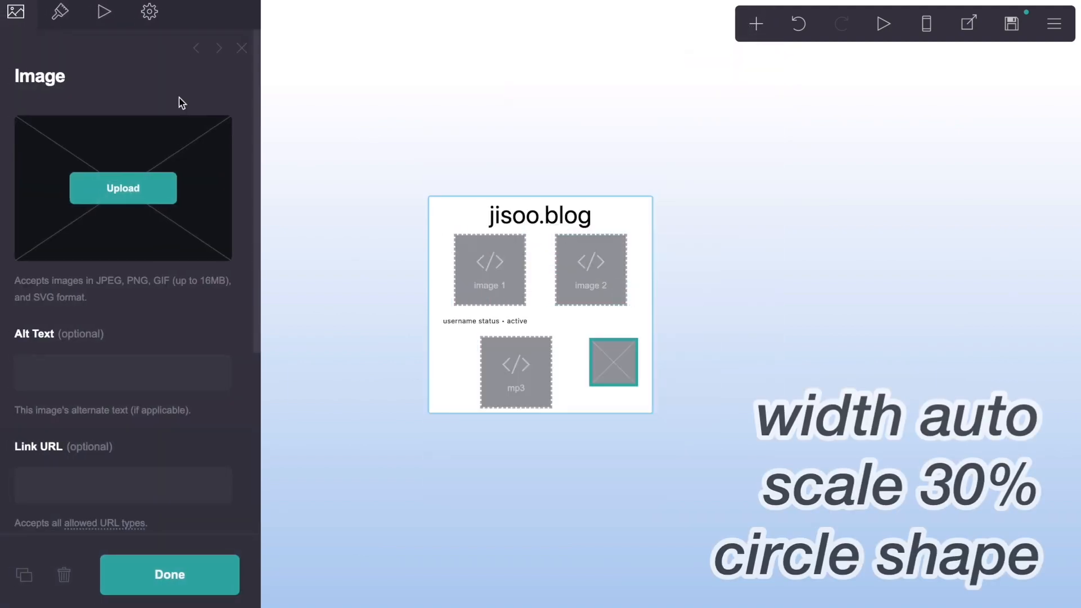
Step: Set the image element's width to Auto, its scale to 30% and its shape to Circle
{"action": "left_click", "coordinate": [52, 17]}
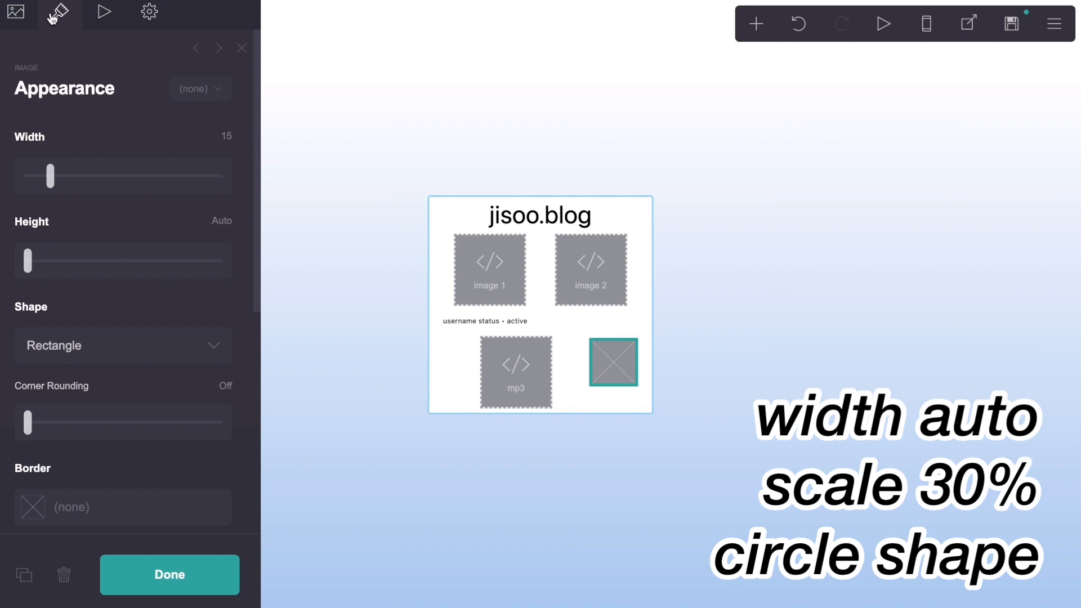
{"action": "left_click_drag", "start_coordinate": [50, 176], "coordinate": [7, 176]}
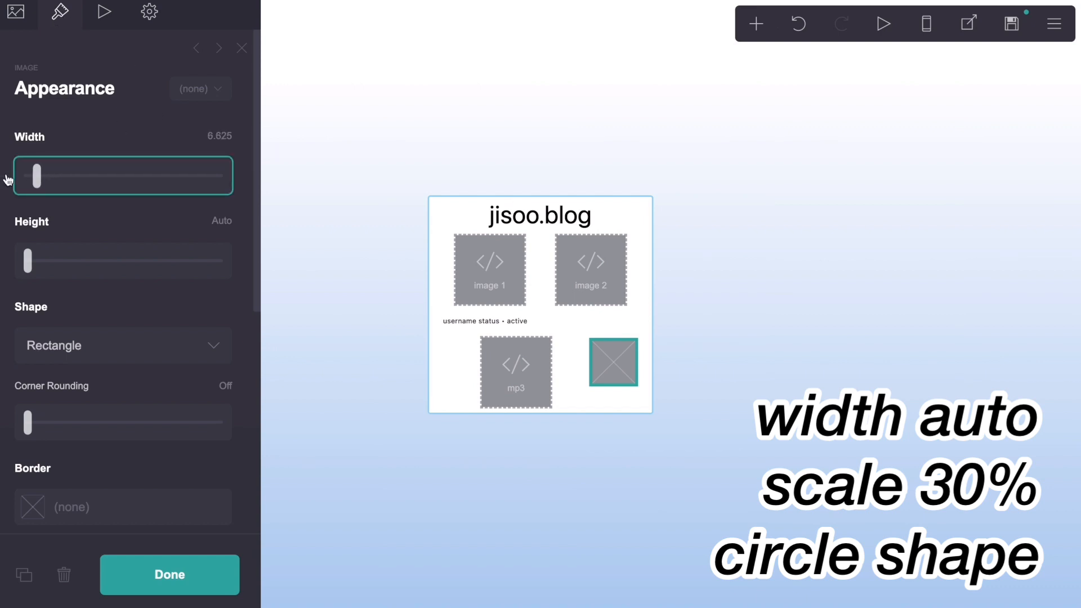
{"action": "left_click", "coordinate": [209, 221]}
{"action": "type", "text": "30"}
{"action": "key", "text": "Return"}
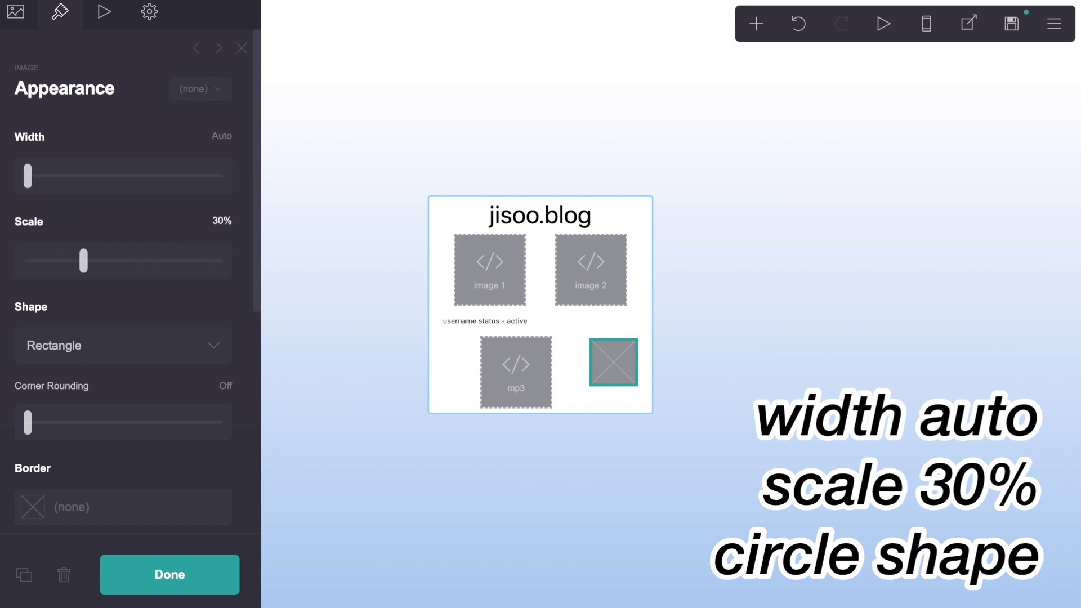
{"action": "left_click", "coordinate": [183, 355]}
{"action": "left_click", "coordinate": [184, 366]}
Step: Give the circular image a border with colour #C5E3FE and width 3
{"action": "scroll", "coordinate": [183, 309], "scroll_direction": "down", "scroll_amount": 4}
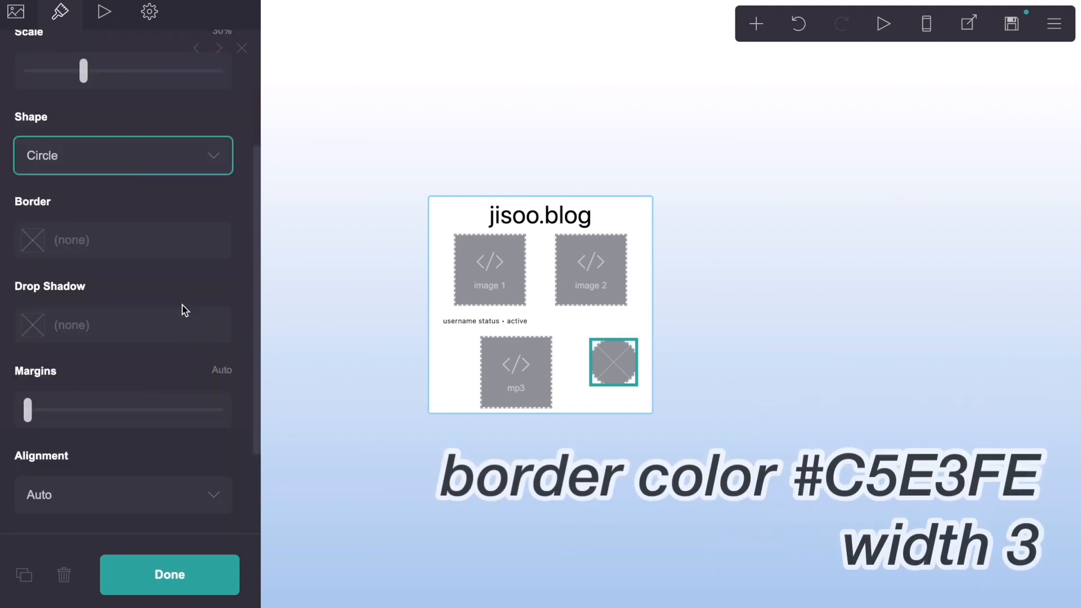
{"action": "left_click", "coordinate": [168, 242]}
{"action": "type", "text": "#C5E"}
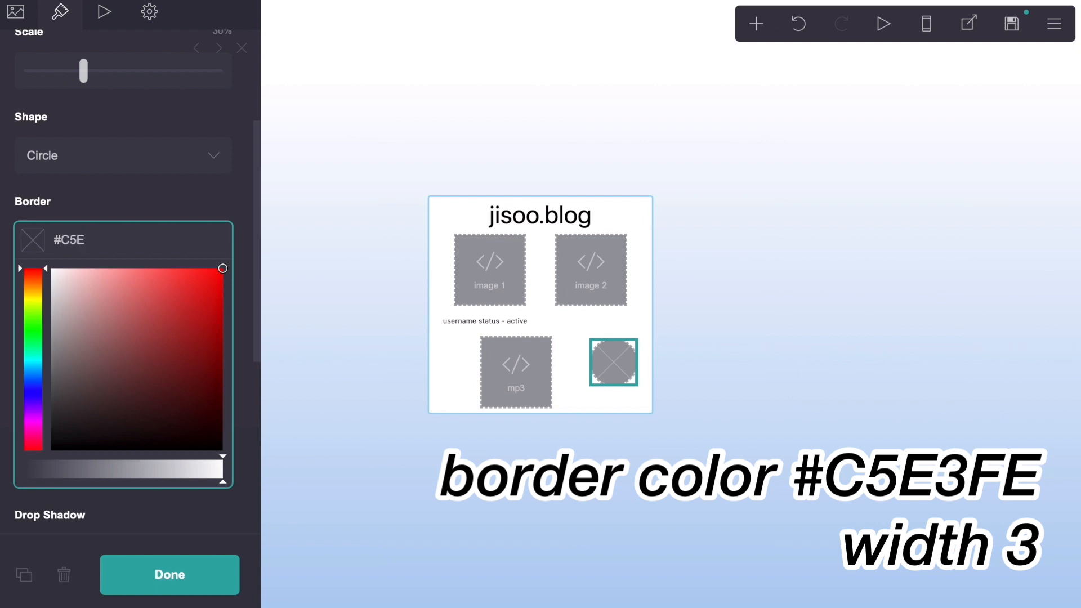
{"action": "type", "text": "3F3"}
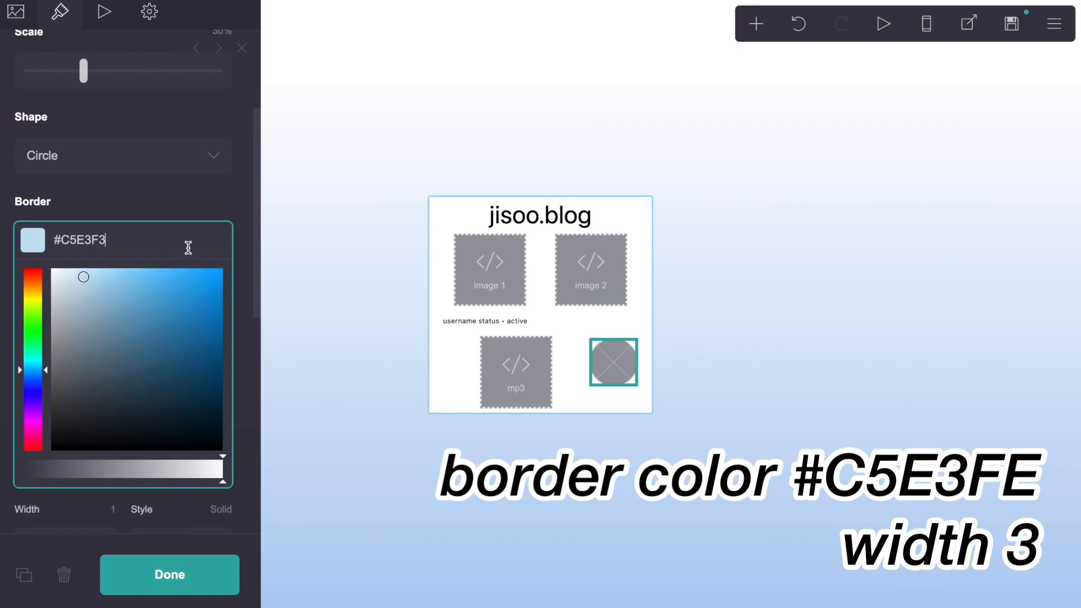
{"action": "key", "text": "BackSpace"}
{"action": "type", "text": "E"}
{"action": "left_click", "coordinate": [190, 208]}
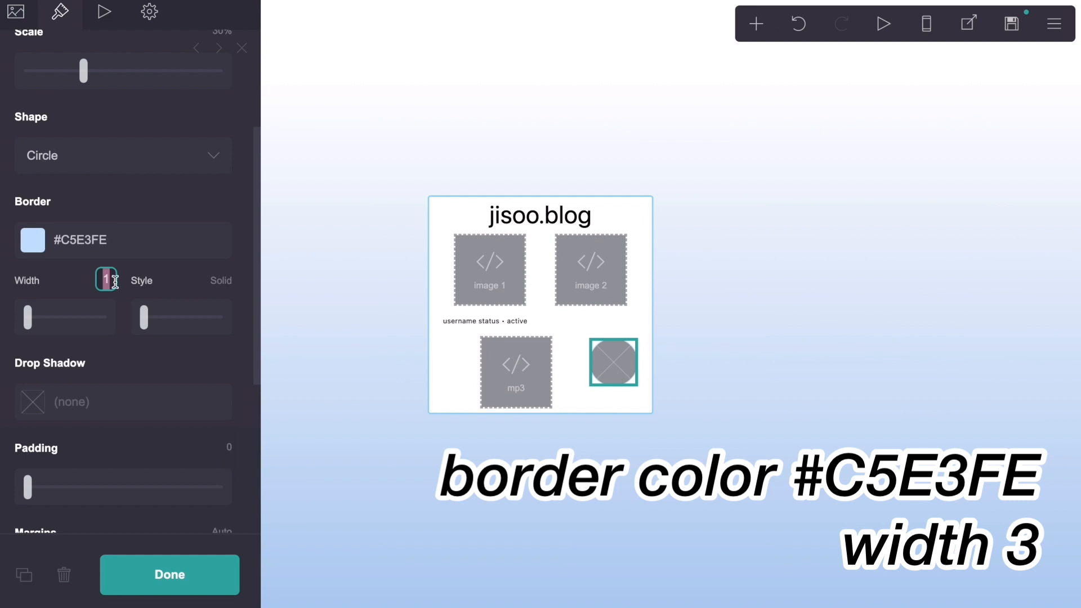
{"action": "type", "text": "3"}
{"action": "key", "text": "Return"}
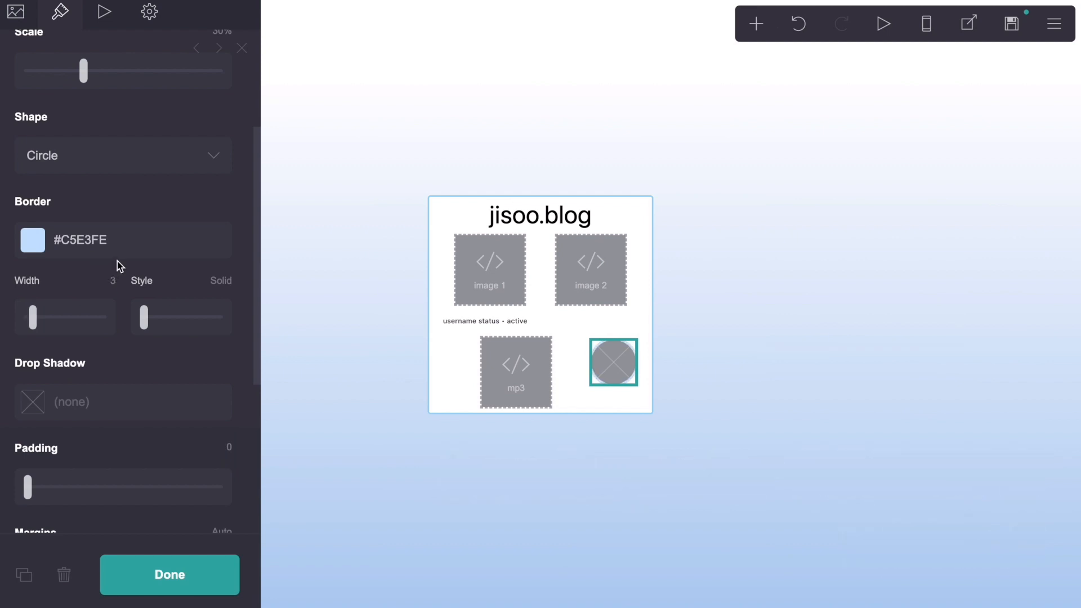
Step: Upload the portrait photo to the circular image element and enlarge its circular crop to the photo's full width, starting at the upper edge
{"action": "scroll", "coordinate": [117, 261], "scroll_direction": "down", "scroll_amount": 6}
{"action": "scroll", "coordinate": [118, 261], "scroll_direction": "up", "scroll_amount": 9}
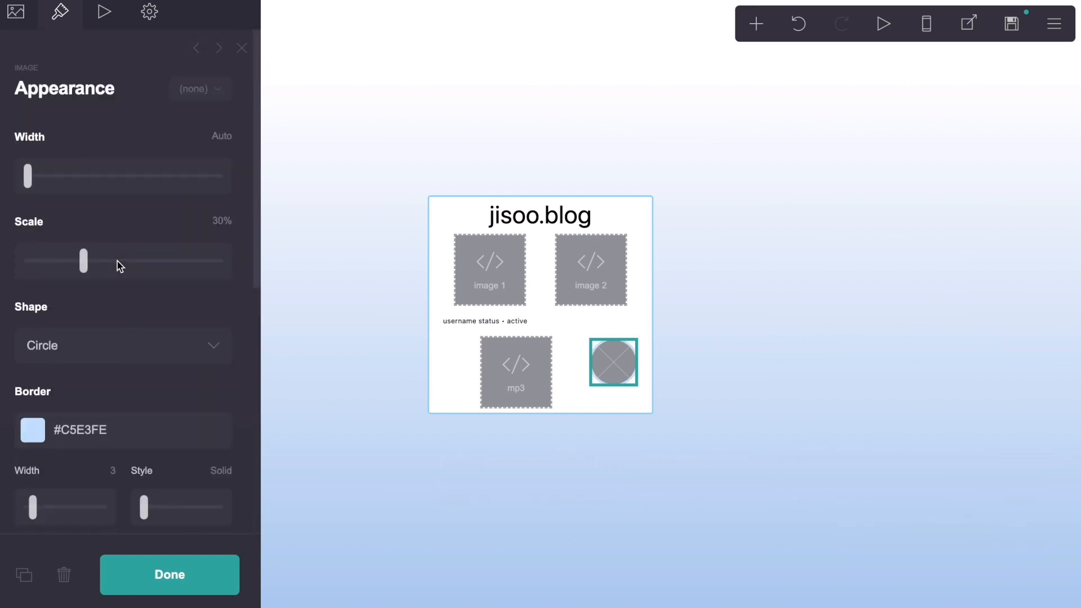
{"action": "left_click", "coordinate": [15, 11]}
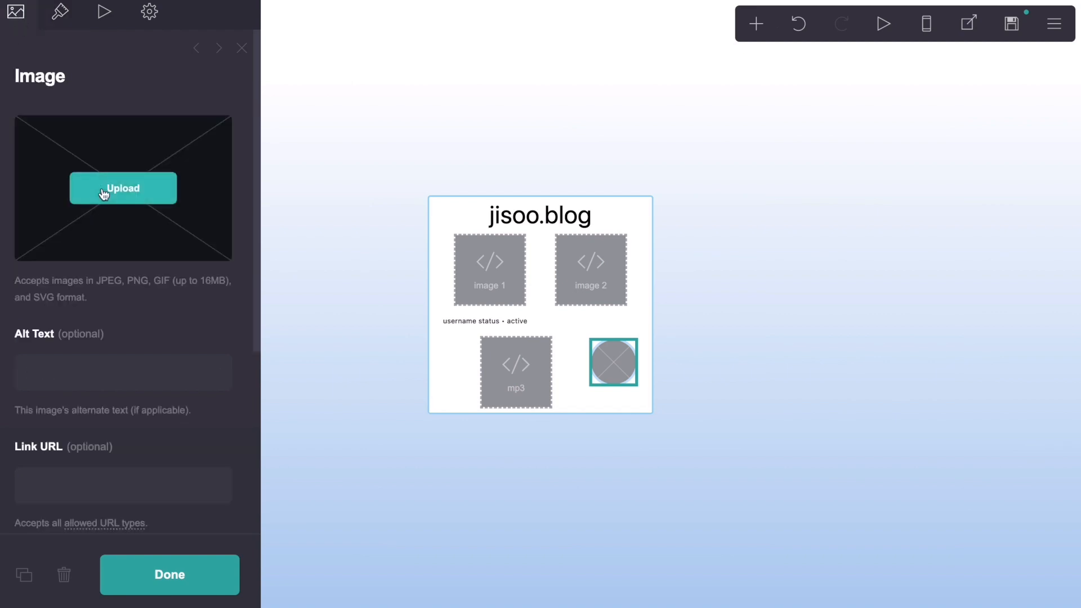
{"action": "left_click", "coordinate": [104, 194]}
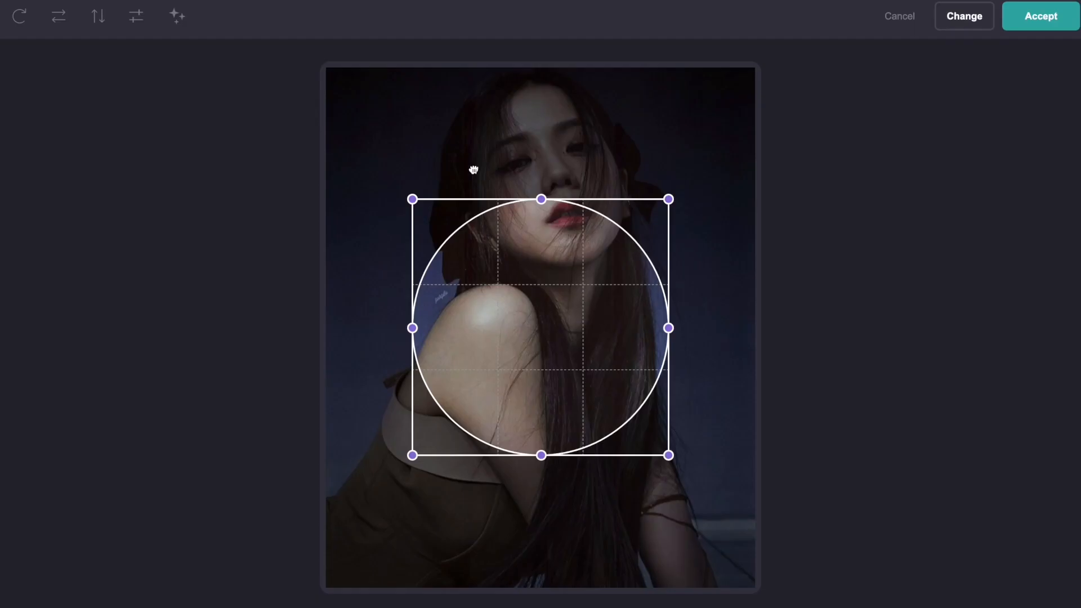
{"action": "left_click_drag", "start_coordinate": [473, 169], "coordinate": [430, 111]}
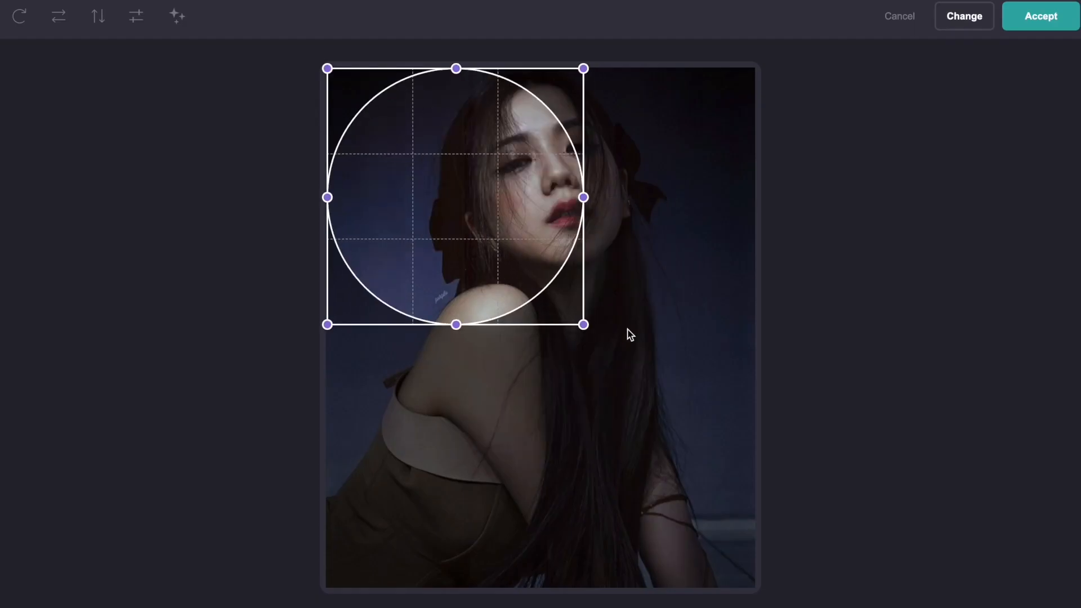
{"action": "left_click_drag", "start_coordinate": [582, 323], "coordinate": [767, 379]}
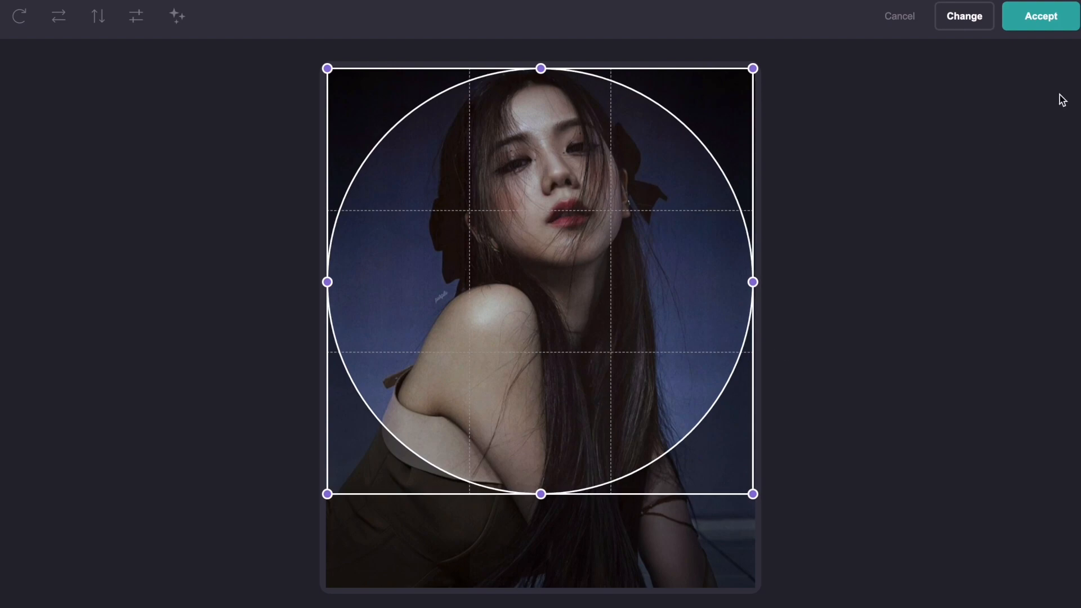
{"action": "left_click", "coordinate": [1041, 16]}
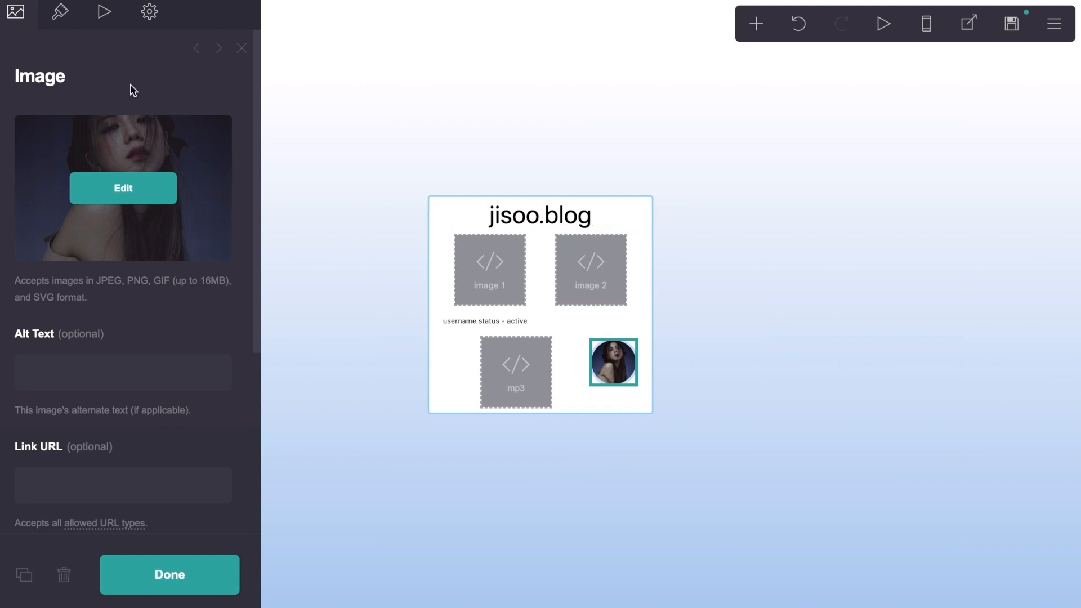
Step: Give the profile image a Shrink hover animation with duration 1s and intensity Less, and close its settings
{"action": "left_click", "coordinate": [105, 13]}
{"action": "left_click", "coordinate": [100, 376]}
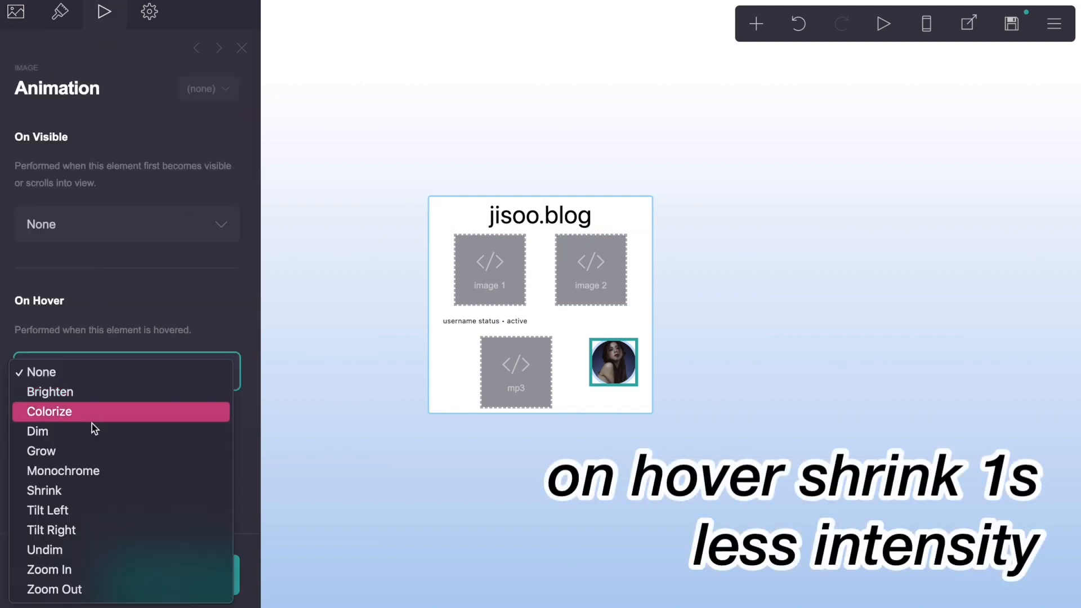
{"action": "left_click", "coordinate": [68, 493]}
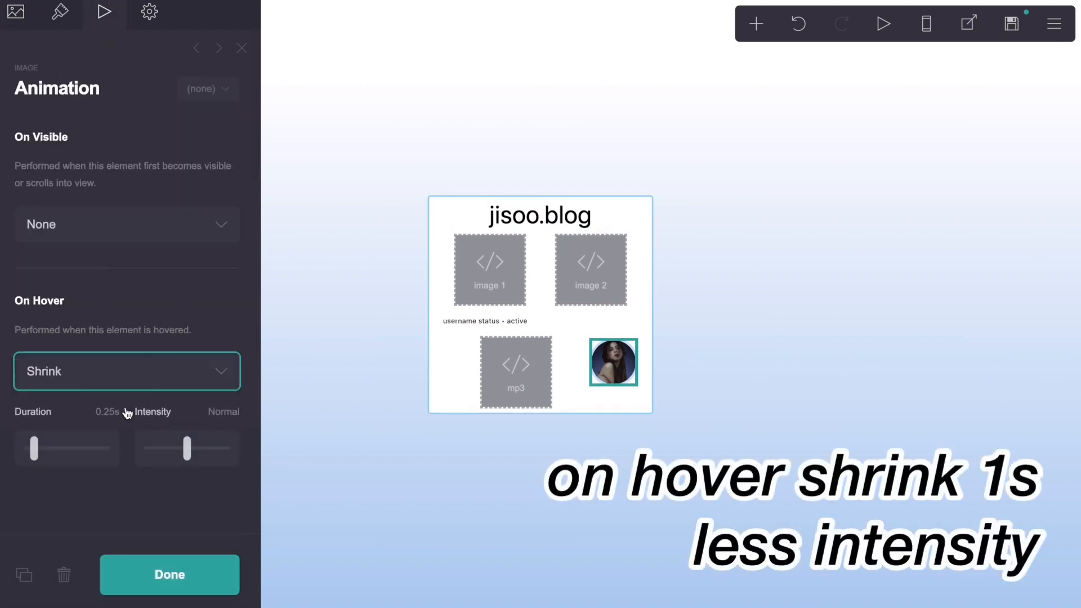
{"action": "left_click", "coordinate": [110, 411]}
{"action": "type", "text": "1"}
{"action": "key", "text": "Return"}
{"action": "left_click_drag", "start_coordinate": [184, 459], "coordinate": [163, 461]}
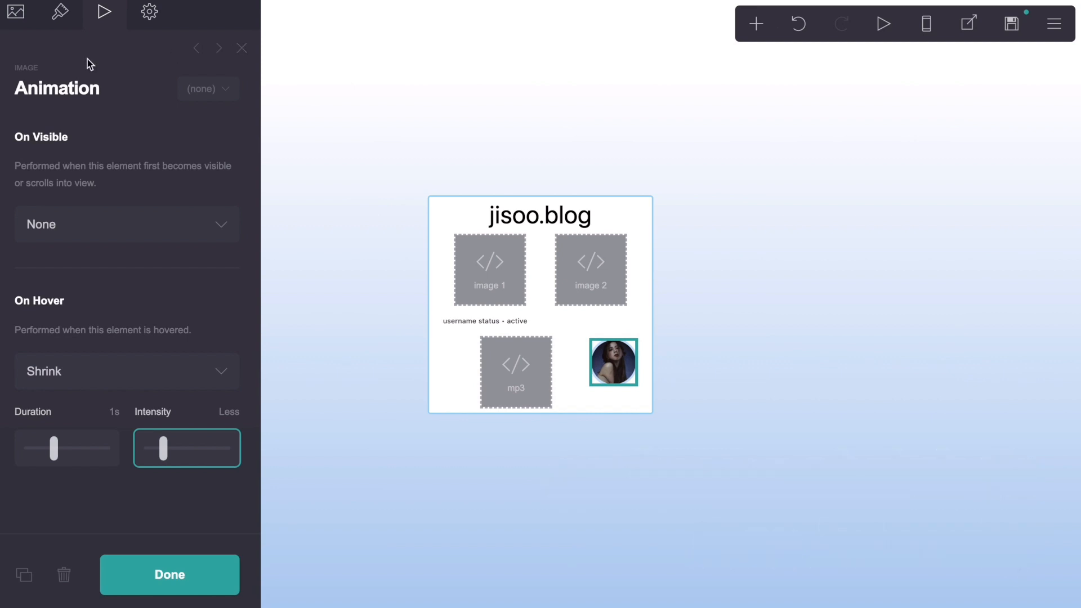
{"action": "left_click", "coordinate": [19, 21]}
{"action": "left_click", "coordinate": [241, 51]}
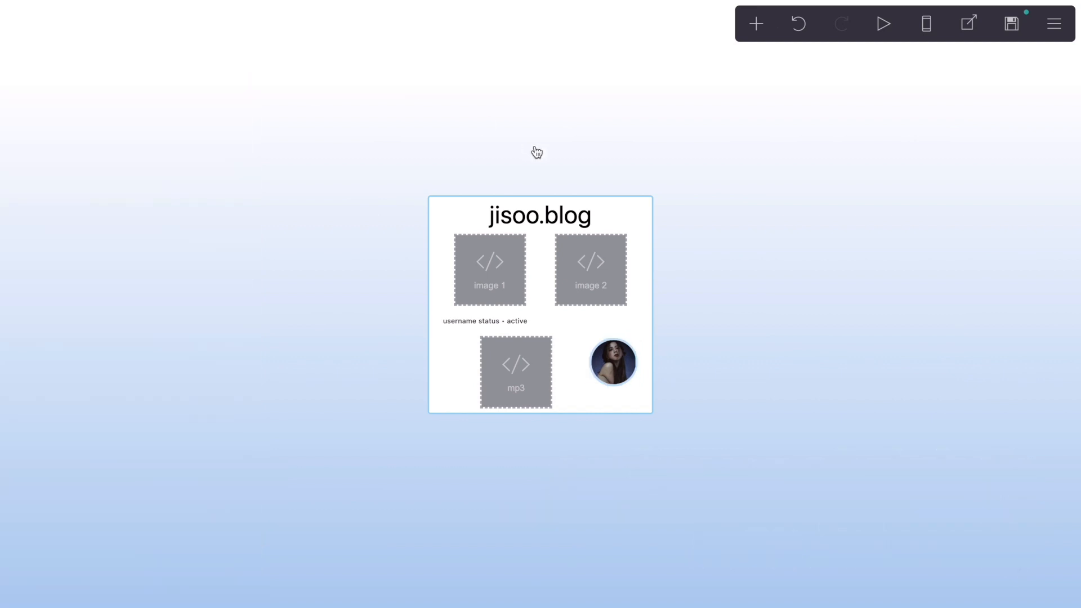
Step: Add a code embed below the status row and label it "fonts"
{"action": "left_click", "coordinate": [755, 27]}
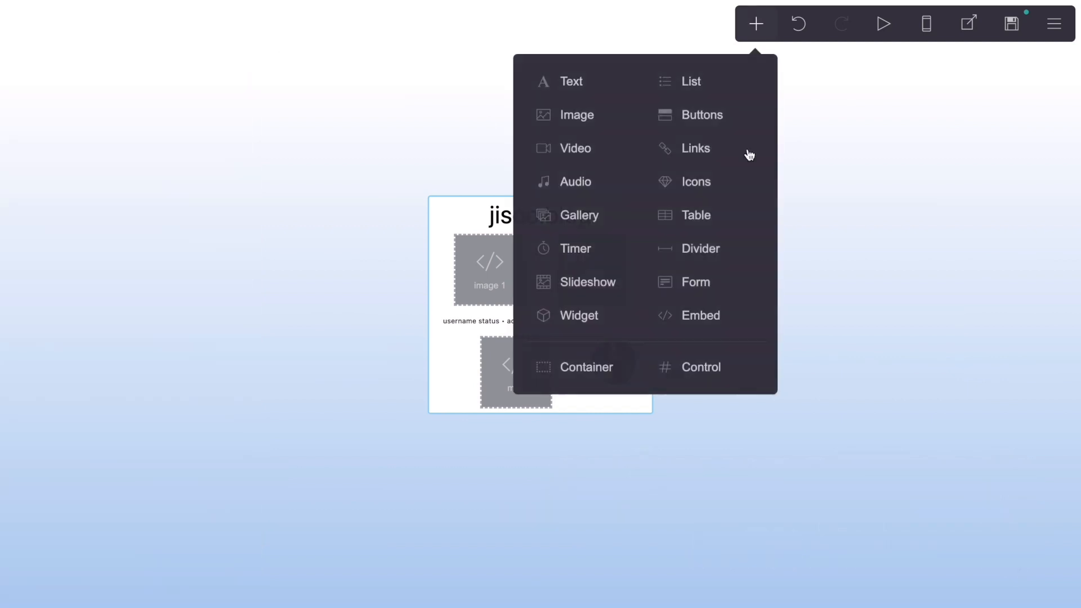
{"action": "left_click", "coordinate": [727, 311]}
{"action": "left_click", "coordinate": [142, 302]}
{"action": "double_click", "coordinate": [141, 303]}
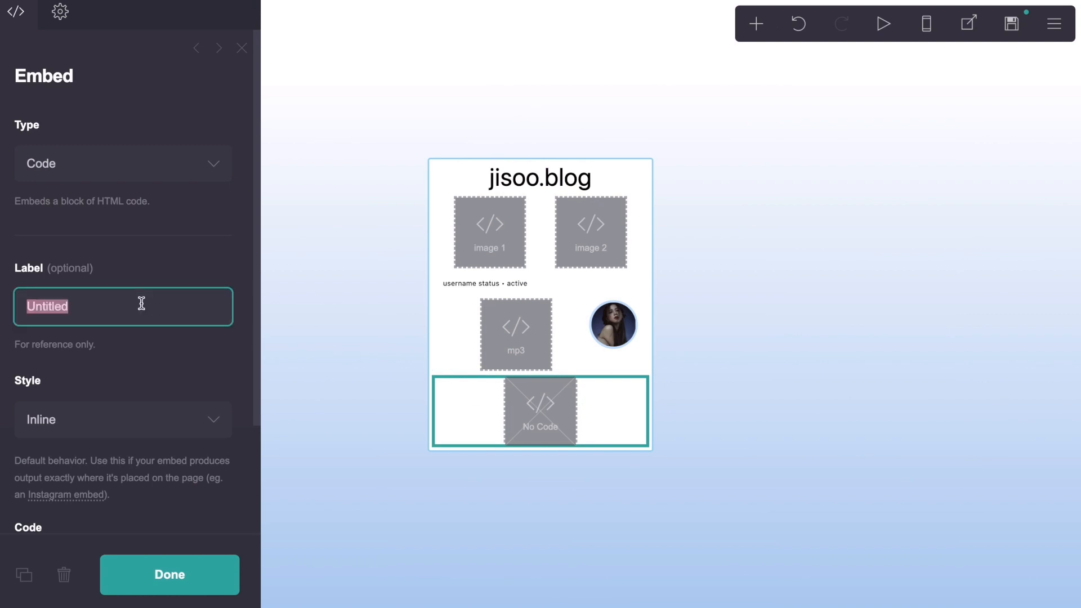
{"action": "type", "text": "fonts"}
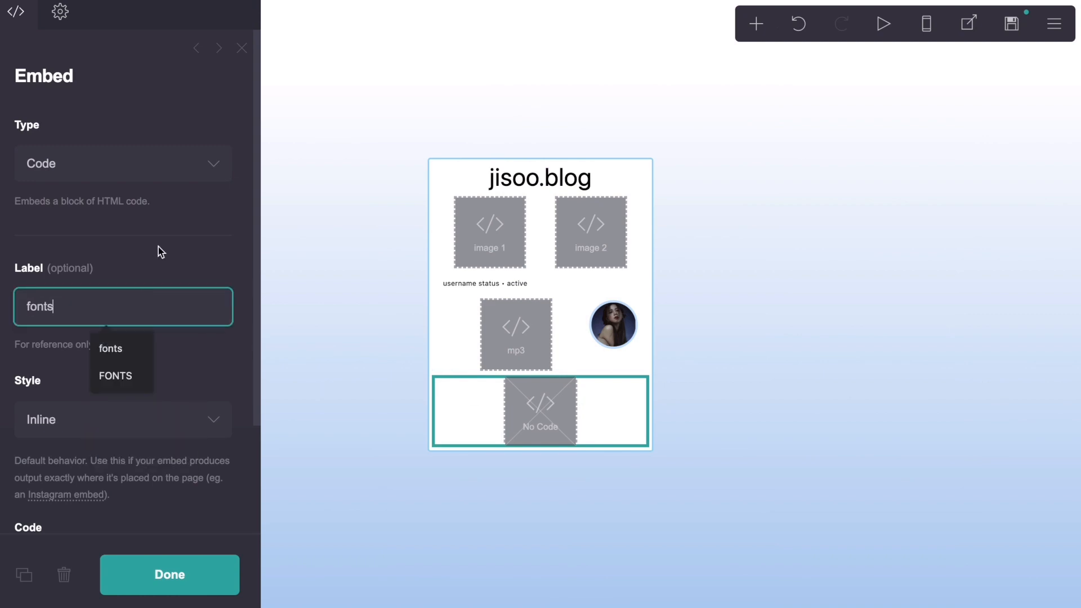
{"action": "left_click", "coordinate": [160, 251]}
Step: Copy the "jisoo drr ac fonts" code from Pastebin and paste it into the fonts embed's code
{"action": "left_click", "coordinate": [417, 0]}
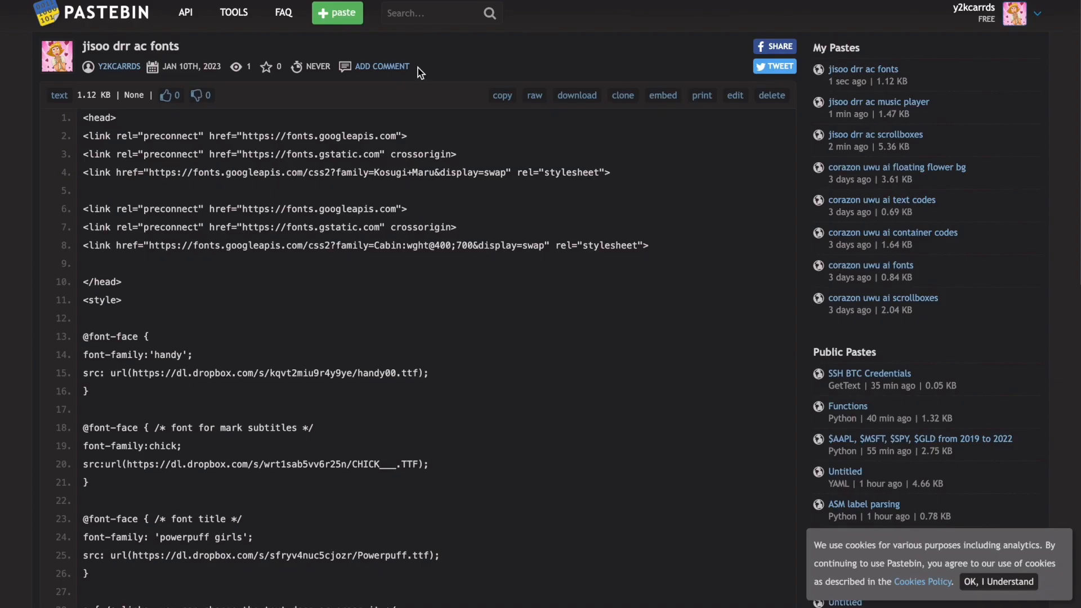
{"action": "left_click", "coordinate": [500, 99]}
{"action": "left_click", "coordinate": [46, 0]}
{"action": "scroll", "coordinate": [79, 321], "scroll_direction": "down", "scroll_amount": 3}
{"action": "left_click", "coordinate": [86, 434]}
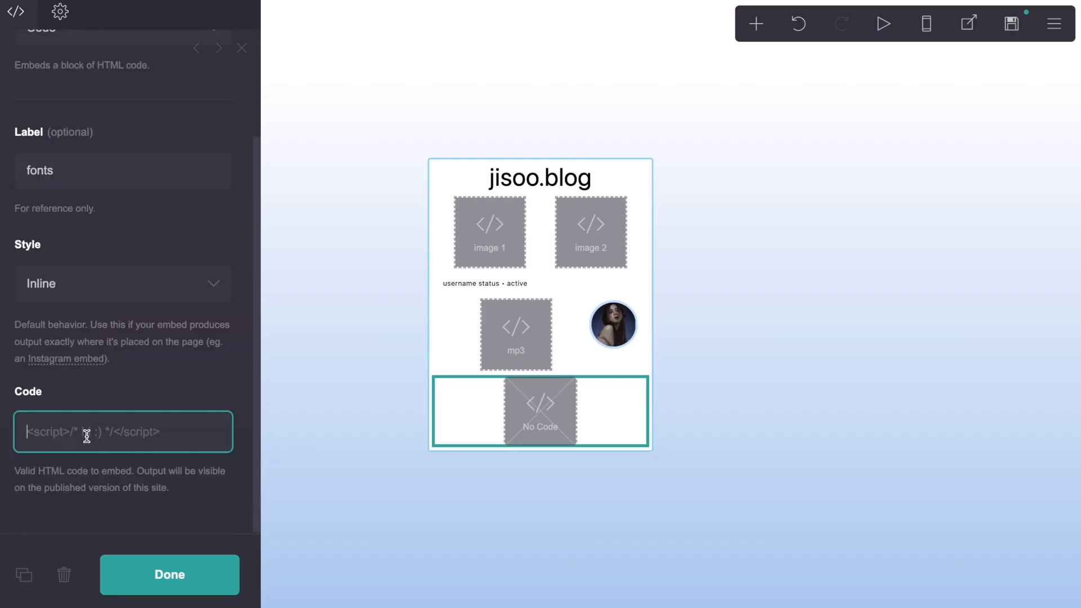
{"action": "key", "text": "ctrl+v"}
Step: Look through the pasted fonts code, especially the link and hover colour rules, and close the embed's settings
{"action": "scroll", "coordinate": [86, 434], "scroll_direction": "down", "scroll_amount": 15}
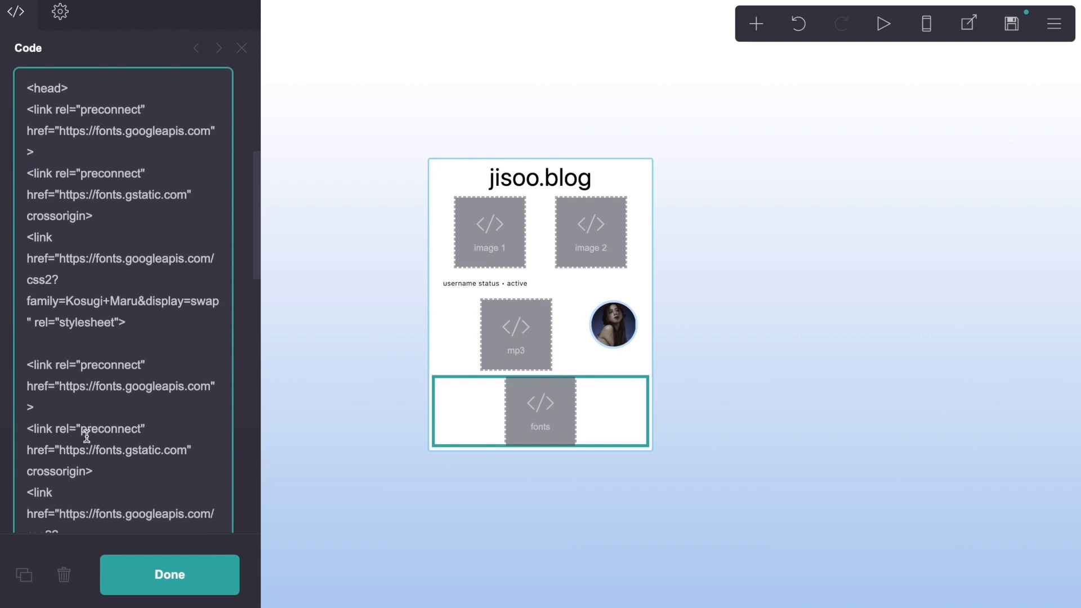
{"action": "scroll", "coordinate": [86, 435], "scroll_direction": "down", "scroll_amount": 5}
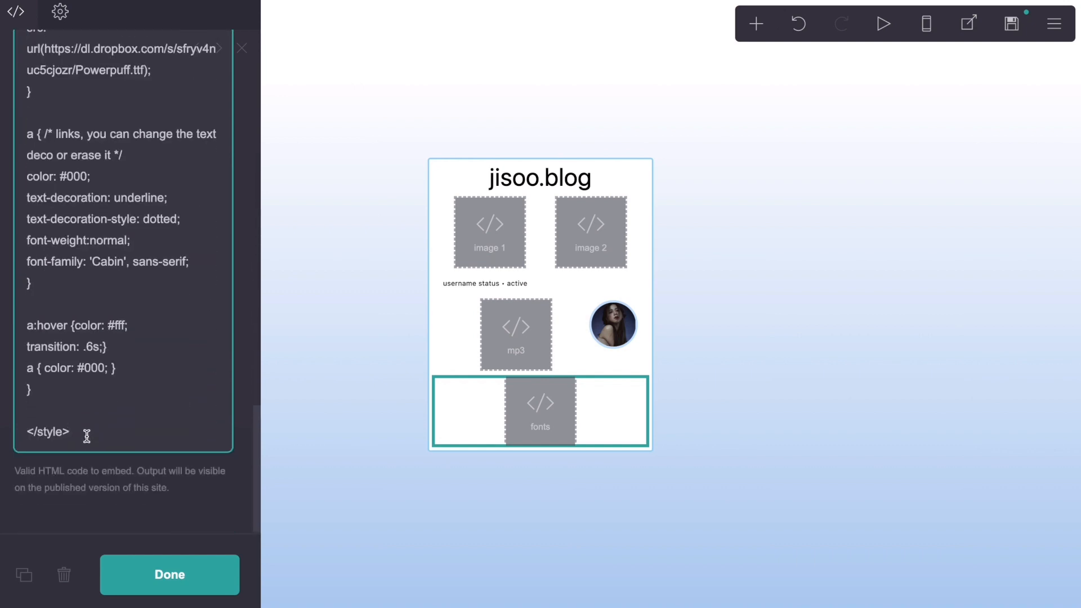
{"action": "scroll", "coordinate": [86, 435], "scroll_direction": "up", "scroll_amount": 3}
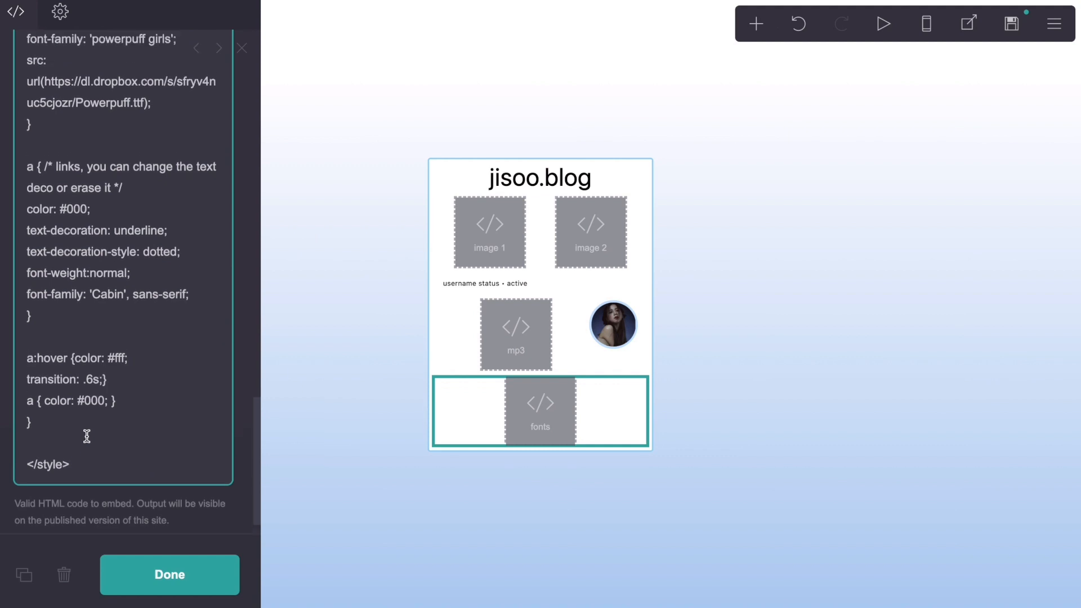
{"action": "scroll", "coordinate": [86, 436], "scroll_direction": "up", "scroll_amount": 1}
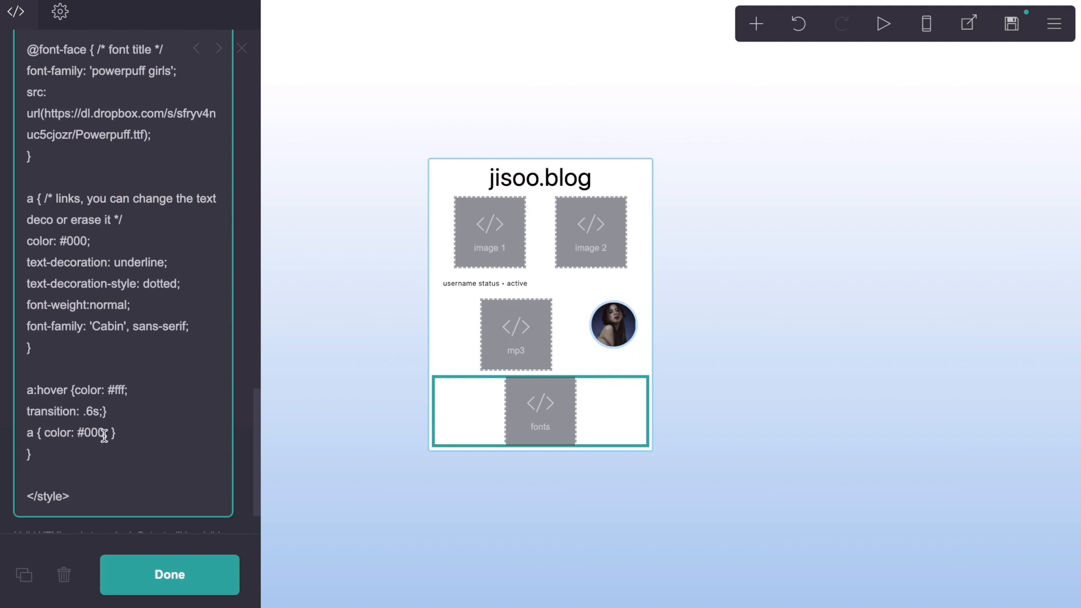
{"action": "left_click_drag", "start_coordinate": [124, 391], "coordinate": [114, 392]}
{"action": "scroll", "coordinate": [184, 386], "scroll_direction": "up", "scroll_amount": 15}
{"action": "scroll", "coordinate": [252, 79], "scroll_direction": "up", "scroll_amount": 2}
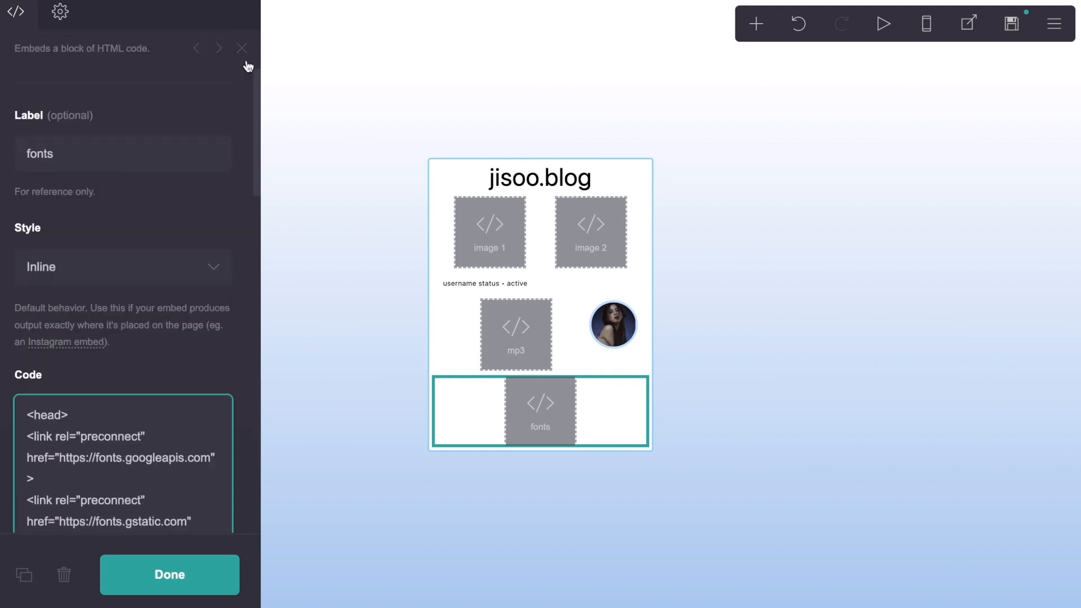
{"action": "left_click", "coordinate": [400, 55]}
Step: Add another code embed below the fonts embed and label it "text & image codes"
{"action": "left_click", "coordinate": [767, 27]}
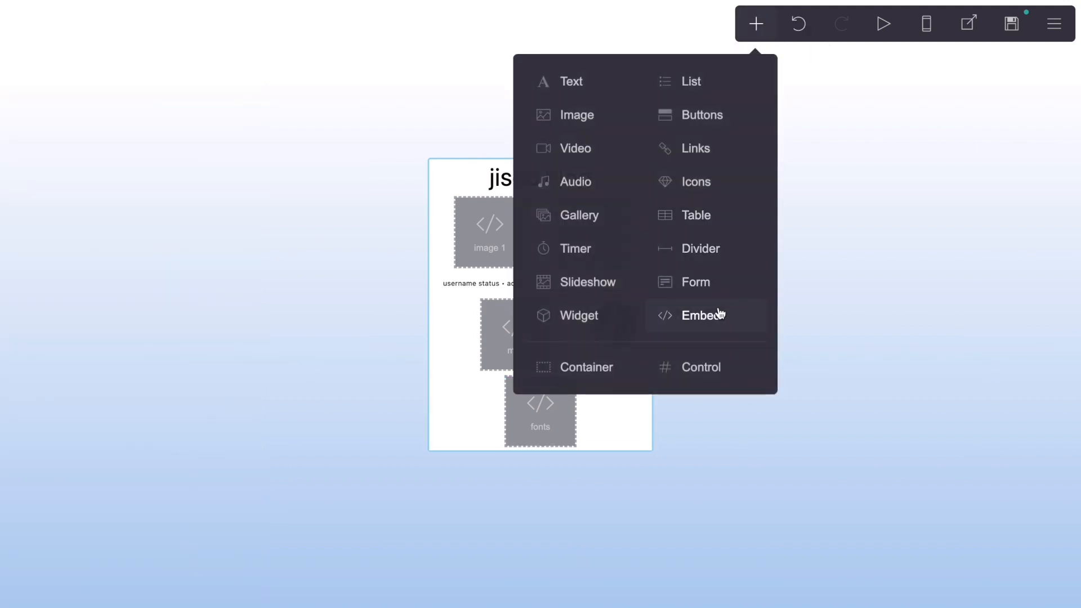
{"action": "left_click", "coordinate": [719, 314]}
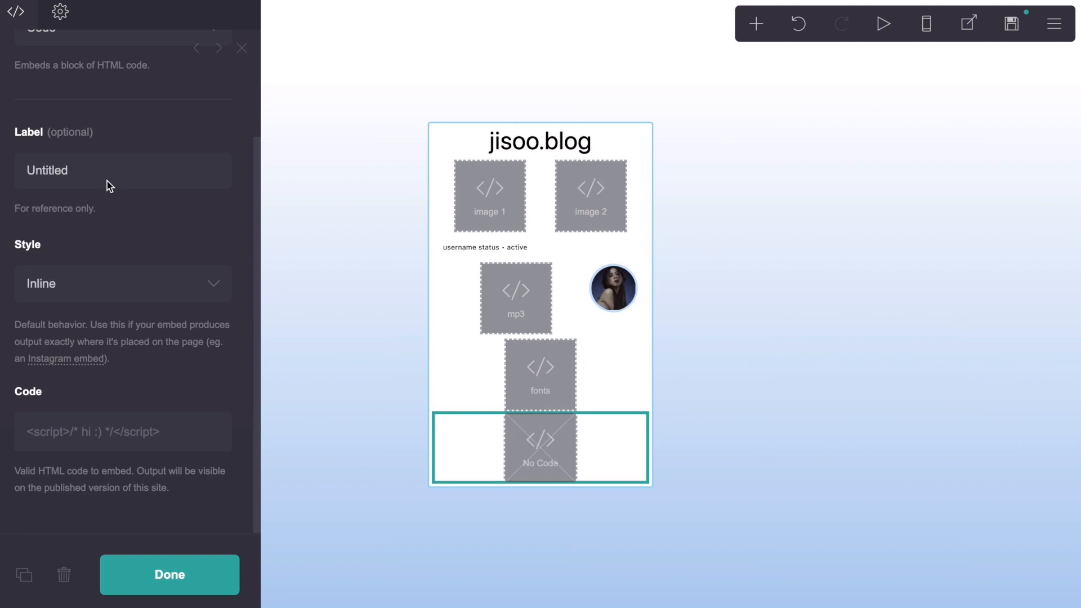
{"action": "left_click", "coordinate": [49, 170]}
{"action": "double_click", "coordinate": [50, 170]}
{"action": "type", "text": "text & image co"}
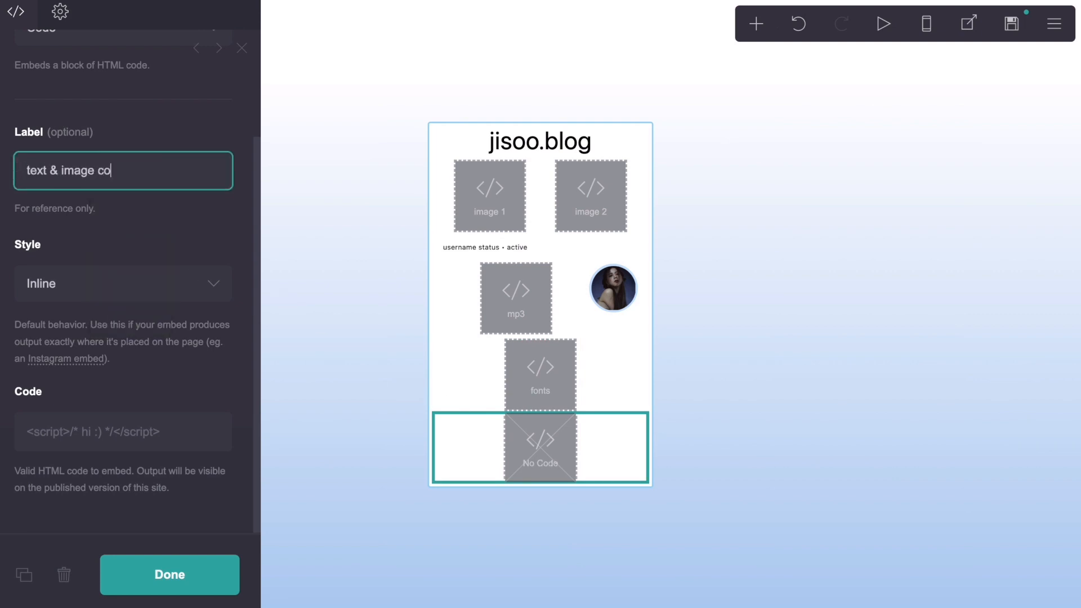
{"action": "type", "text": "des"}
{"action": "left_click", "coordinate": [90, 130]}
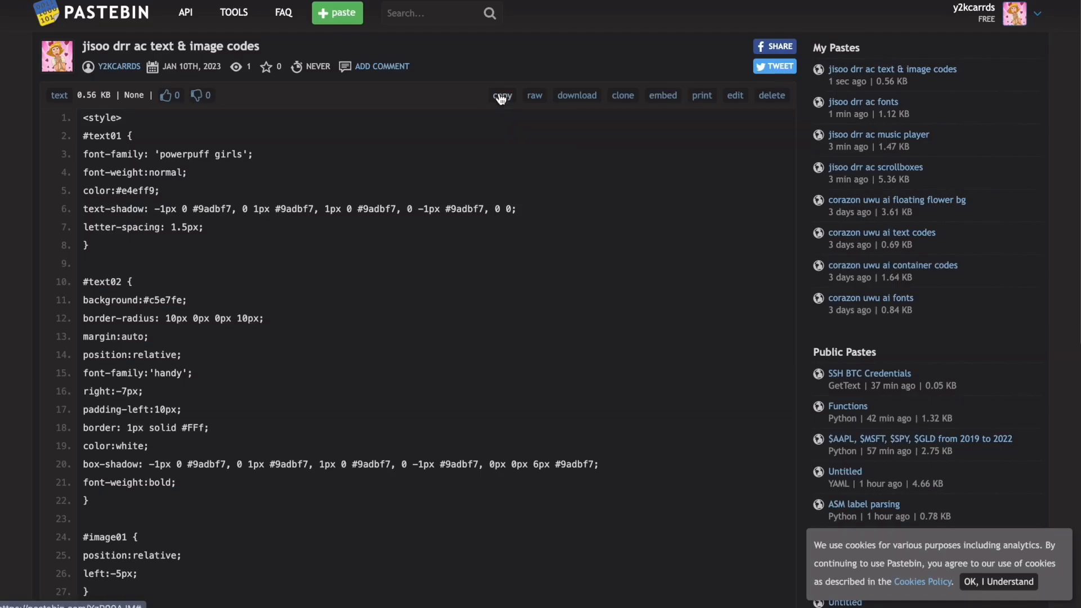
Step: Copy the "jisoo drr ac text & image codes" paste from Pastebin and insert it as the new embed's code
{"action": "left_click", "coordinate": [502, 95]}
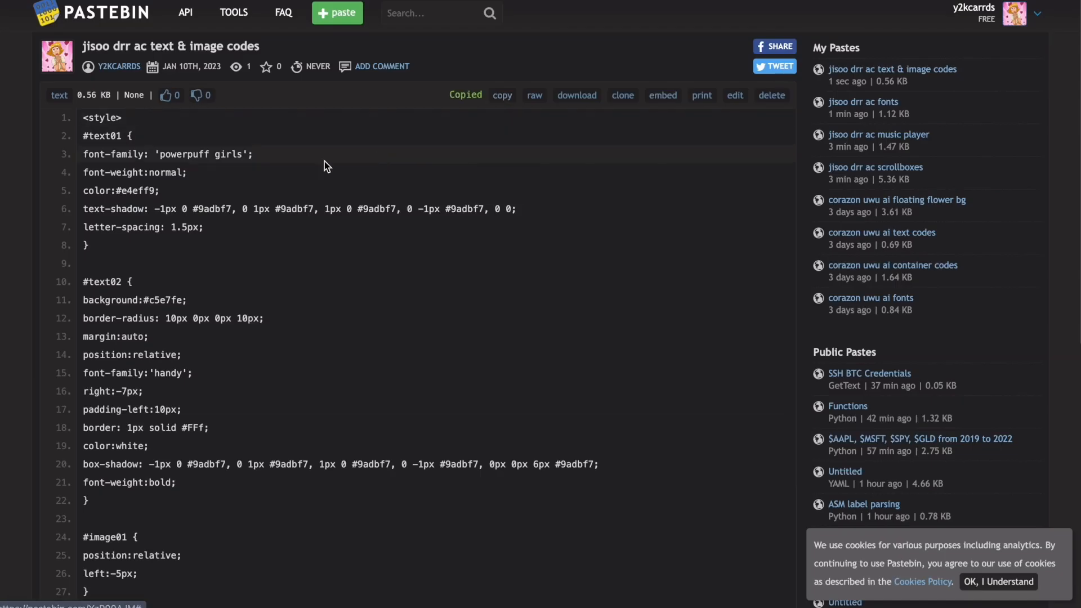
{"action": "key", "text": "super+Tab"}
{"action": "left_click", "coordinate": [129, 432]}
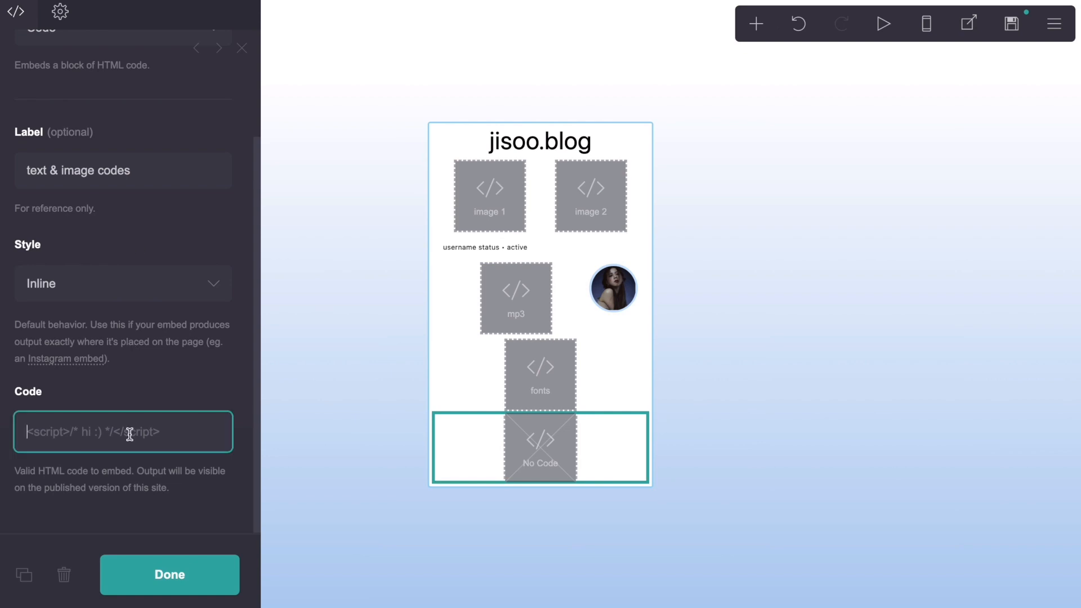
{"action": "key", "text": "ctrl+v"}
Step: Compare the #text01 selector in the pasted code with the ID of the "jisoo.blog" title
{"action": "scroll", "coordinate": [129, 433], "scroll_direction": "down", "scroll_amount": 3}
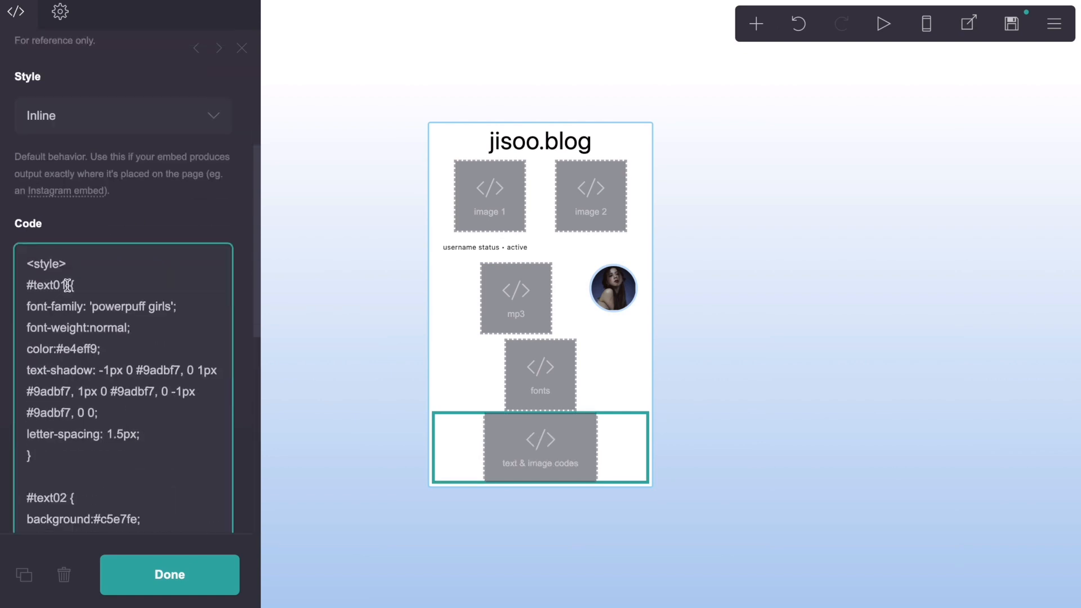
{"action": "left_click_drag", "start_coordinate": [68, 285], "coordinate": [27, 287]}
{"action": "left_click", "coordinate": [184, 290]}
{"action": "left_click", "coordinate": [554, 157]}
{"action": "left_click", "coordinate": [550, 142]}
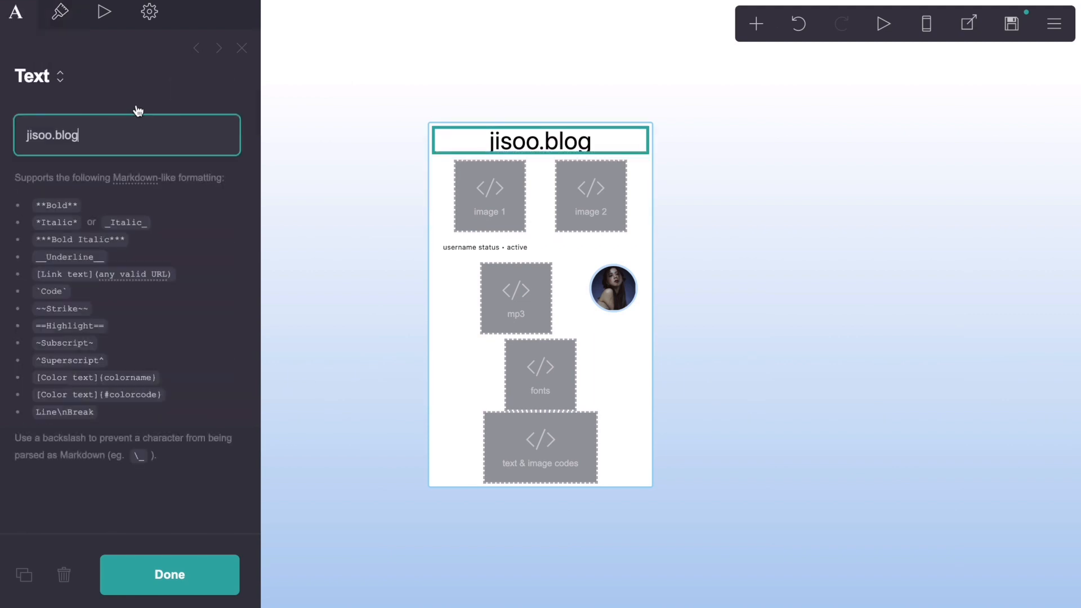
{"action": "left_click", "coordinate": [148, 14]}
Step: Compare the #text02 selector in the text & image codes with the ID of the username status text
{"action": "left_click", "coordinate": [550, 436]}
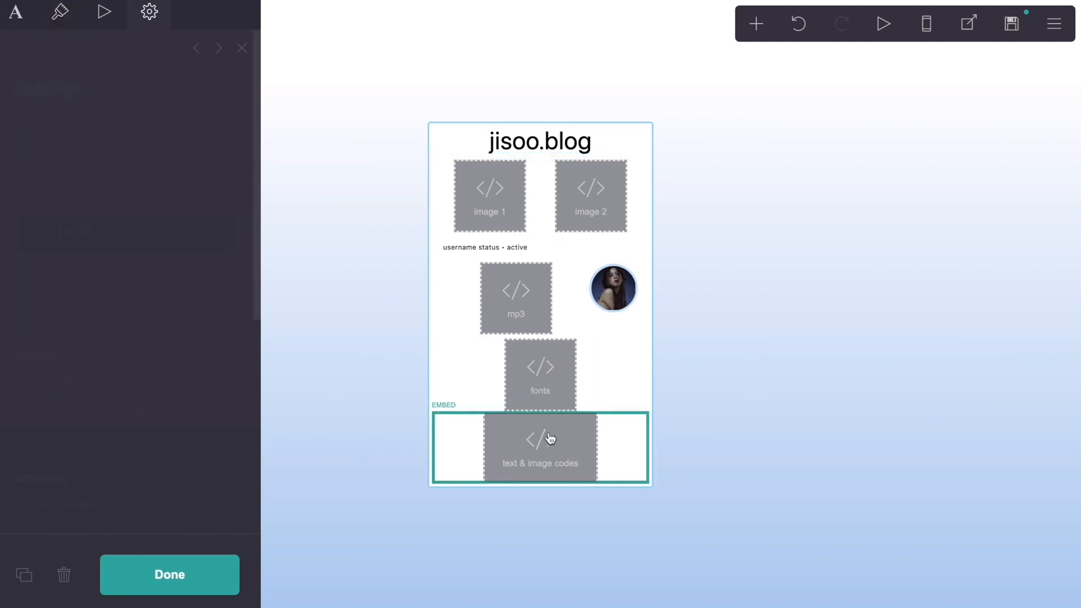
{"action": "scroll", "coordinate": [203, 394], "scroll_direction": "down", "scroll_amount": 8}
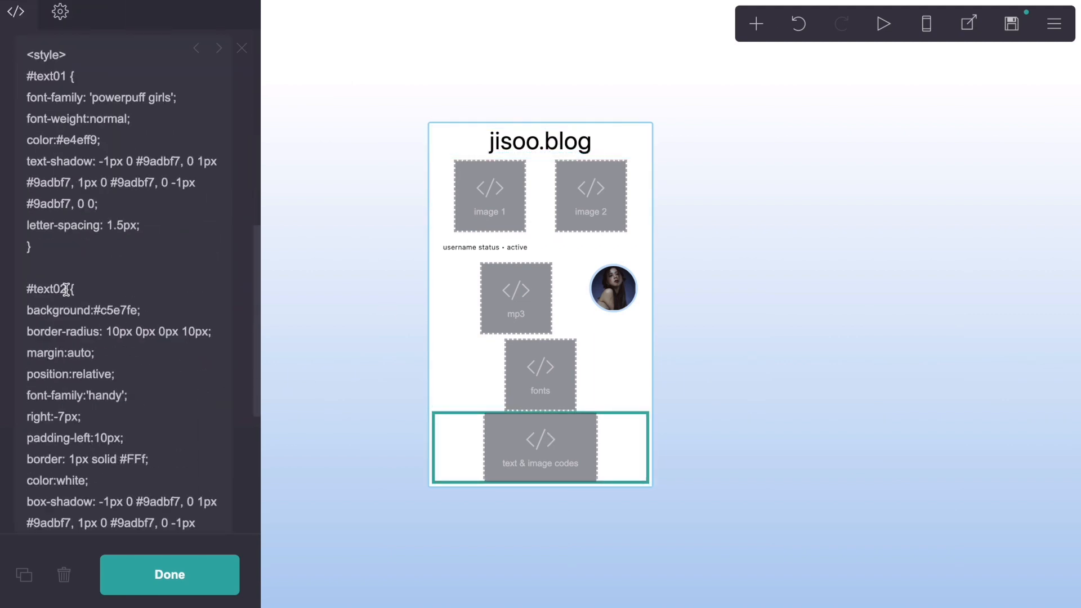
{"action": "left_click_drag", "start_coordinate": [66, 290], "coordinate": [31, 291]}
{"action": "left_click", "coordinate": [457, 249]}
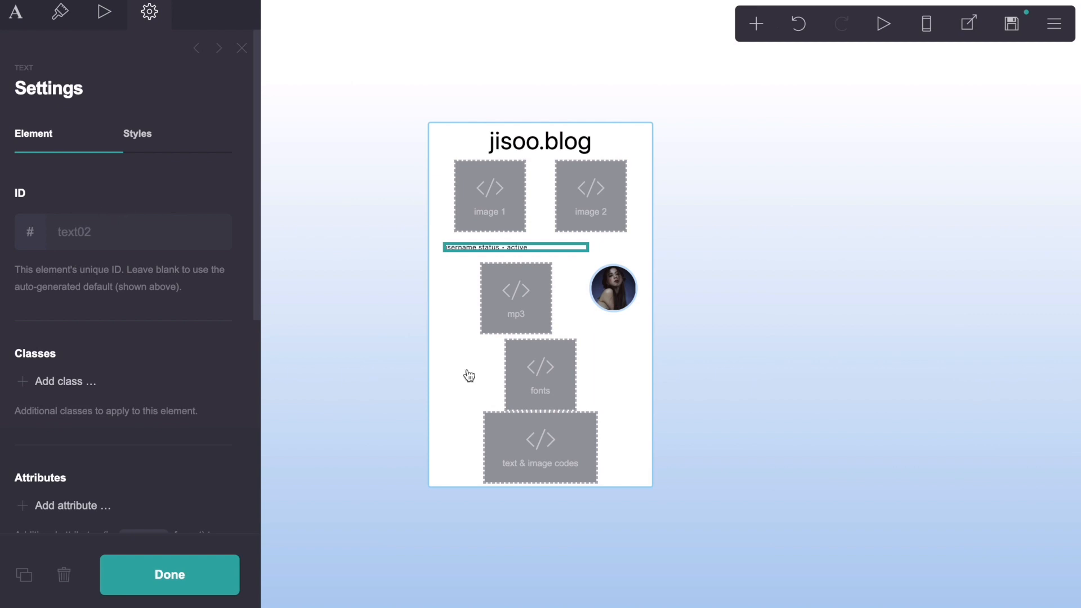
Step: Compare the #image01 selector in the text & image codes with the ID of the circular profile image
{"action": "left_click", "coordinate": [549, 461]}
{"action": "scroll", "coordinate": [113, 417], "scroll_direction": "down", "scroll_amount": 10}
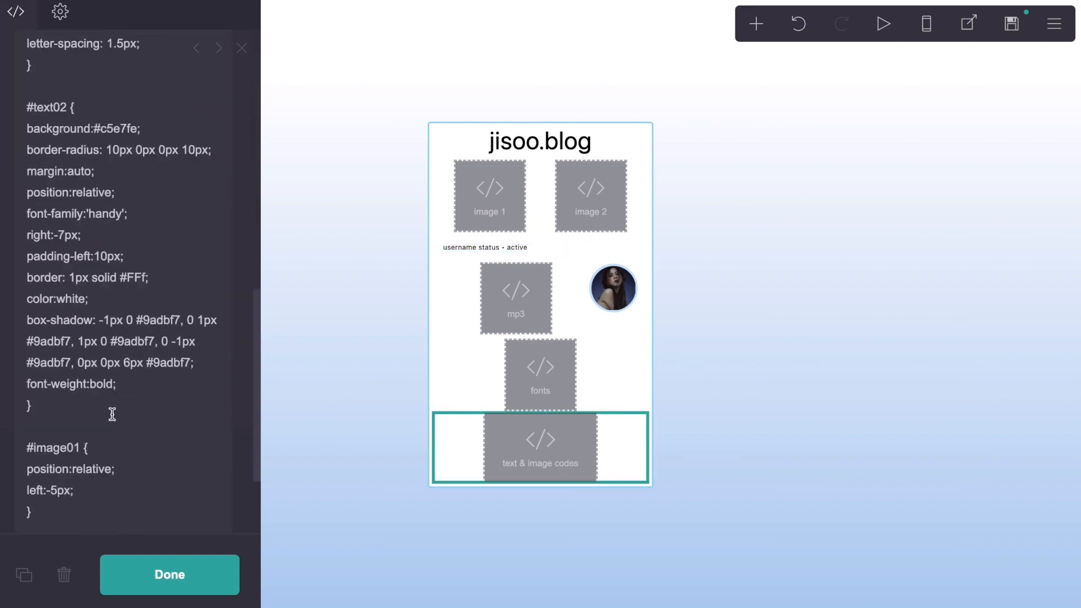
{"action": "scroll", "coordinate": [112, 413], "scroll_direction": "down", "scroll_amount": 2}
{"action": "left_click_drag", "start_coordinate": [81, 329], "coordinate": [19, 325]}
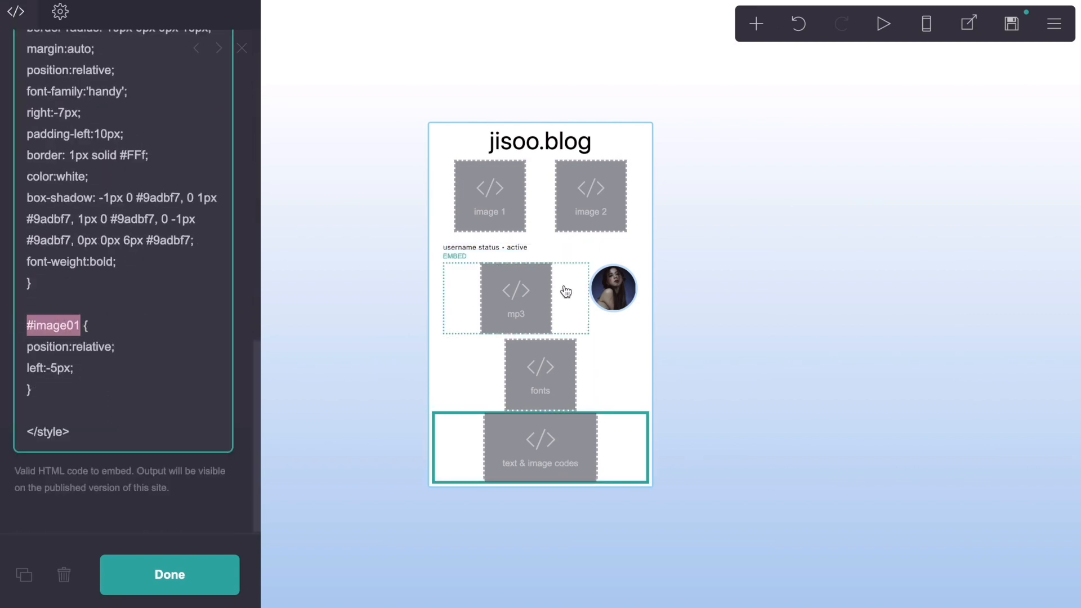
{"action": "left_click", "coordinate": [613, 287]}
{"action": "left_click", "coordinate": [152, 16]}
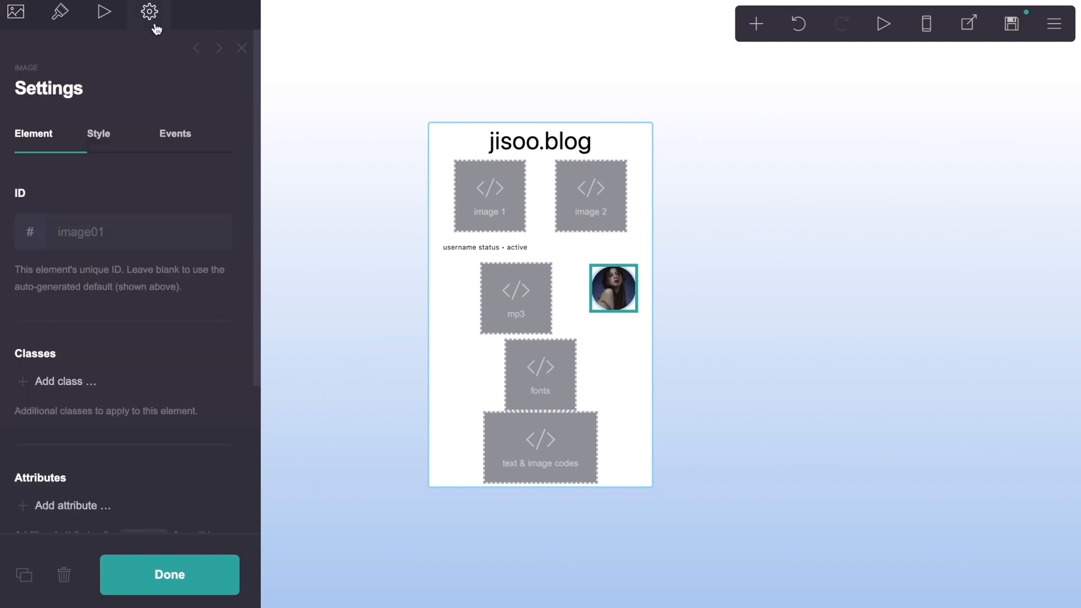
Step: Reopen the text & image codes embed and review the code that controls the image's position
{"action": "left_click", "coordinate": [582, 460]}
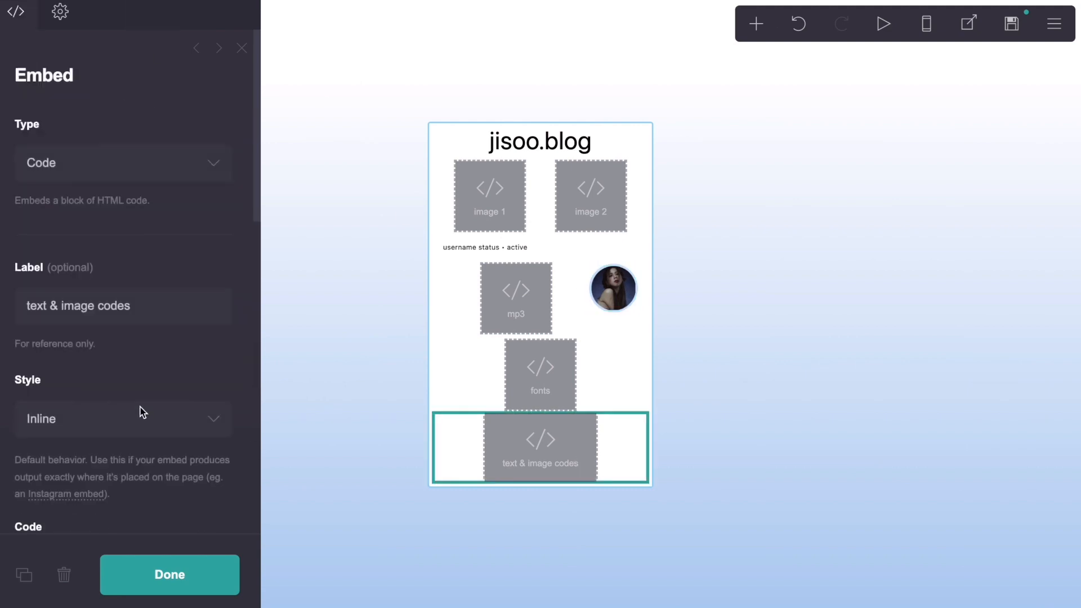
{"action": "scroll", "coordinate": [140, 413], "scroll_direction": "down", "scroll_amount": 10}
{"action": "scroll", "coordinate": [142, 413], "scroll_direction": "up", "scroll_amount": 10}
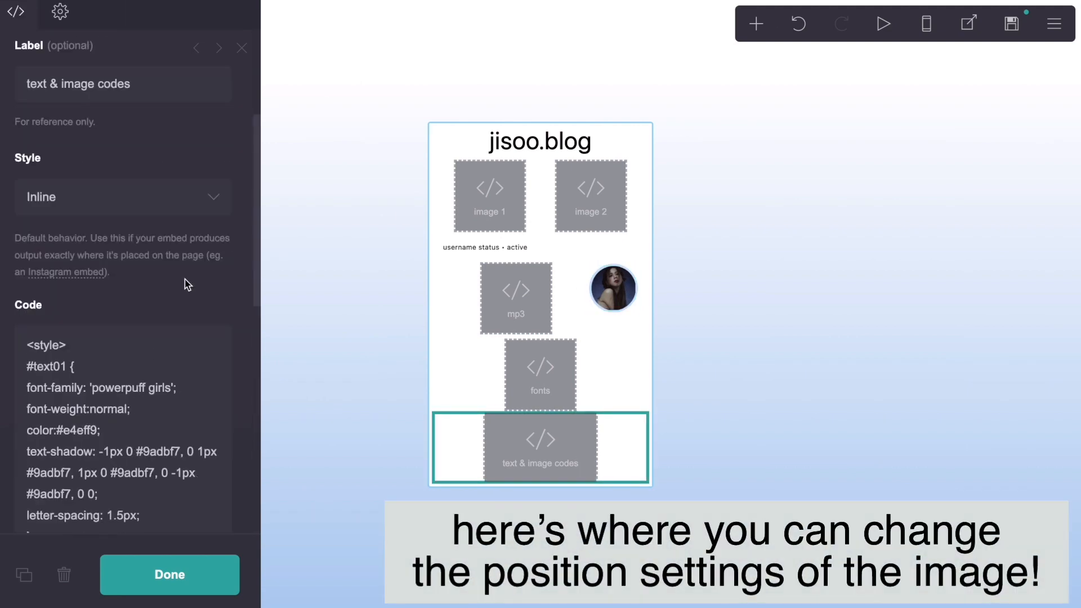
Step: Examine the position and left offset lines of the #image01 rule in the text & image codes, and close the embed
{"action": "scroll", "coordinate": [185, 279], "scroll_direction": "down", "scroll_amount": 10}
{"action": "left_click_drag", "start_coordinate": [77, 371], "coordinate": [36, 353]}
{"action": "left_click", "coordinate": [100, 369]}
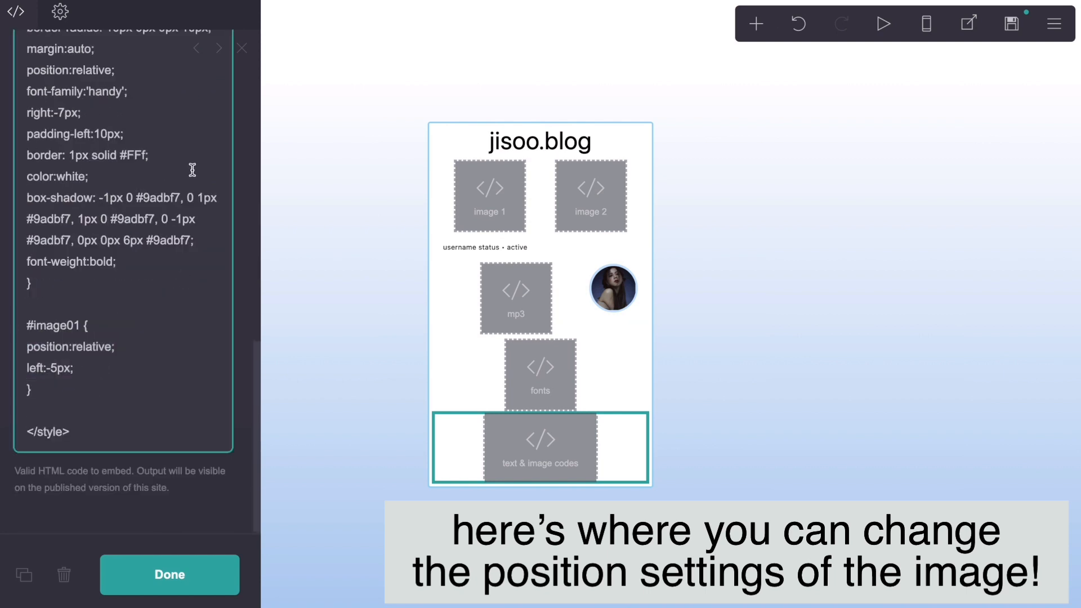
{"action": "scroll", "coordinate": [225, 124], "scroll_direction": "up", "scroll_amount": 10}
{"action": "left_click", "coordinate": [240, 47]}
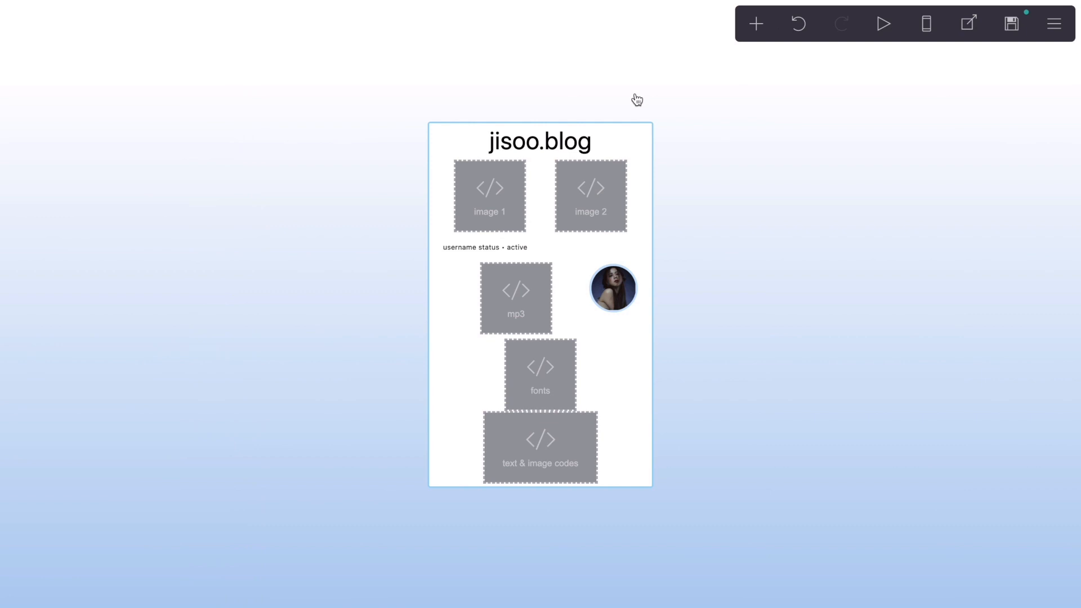
Step: Add a new code embed to the box and label it "hidden scrollbar"
{"action": "left_click", "coordinate": [753, 25]}
{"action": "left_click", "coordinate": [737, 322]}
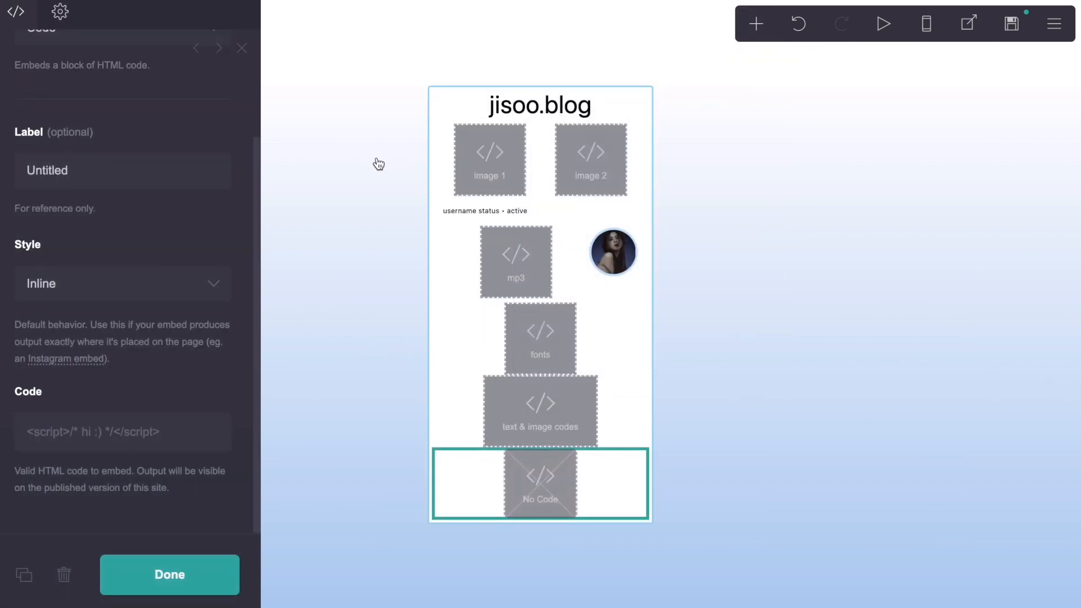
{"action": "left_click", "coordinate": [87, 178]}
{"action": "type", "text": "hidden scroll"}
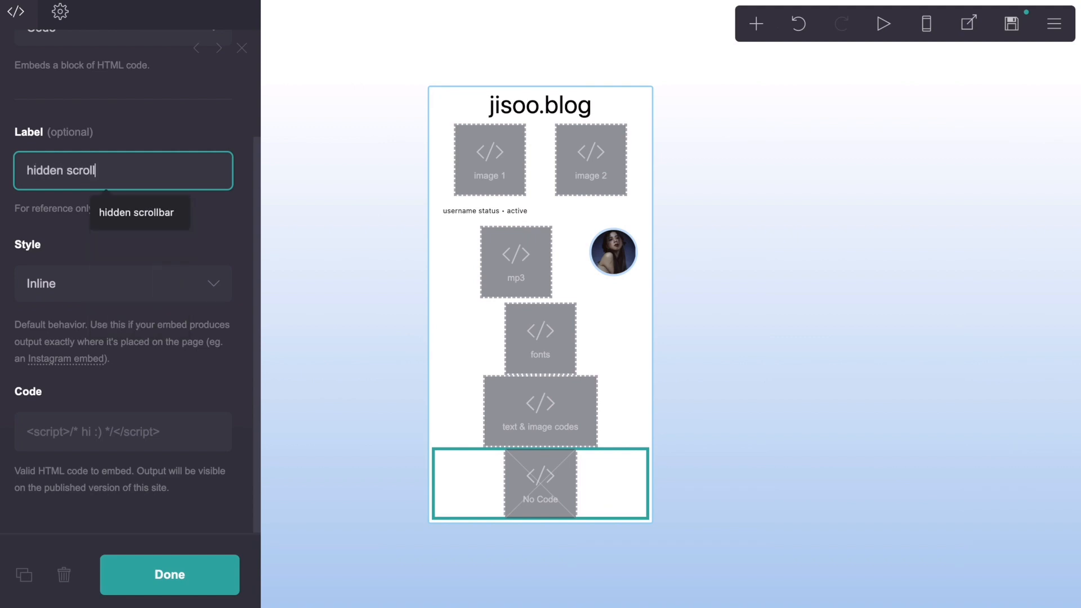
{"action": "type", "text": "bar"}
{"action": "left_click", "coordinate": [130, 115]}
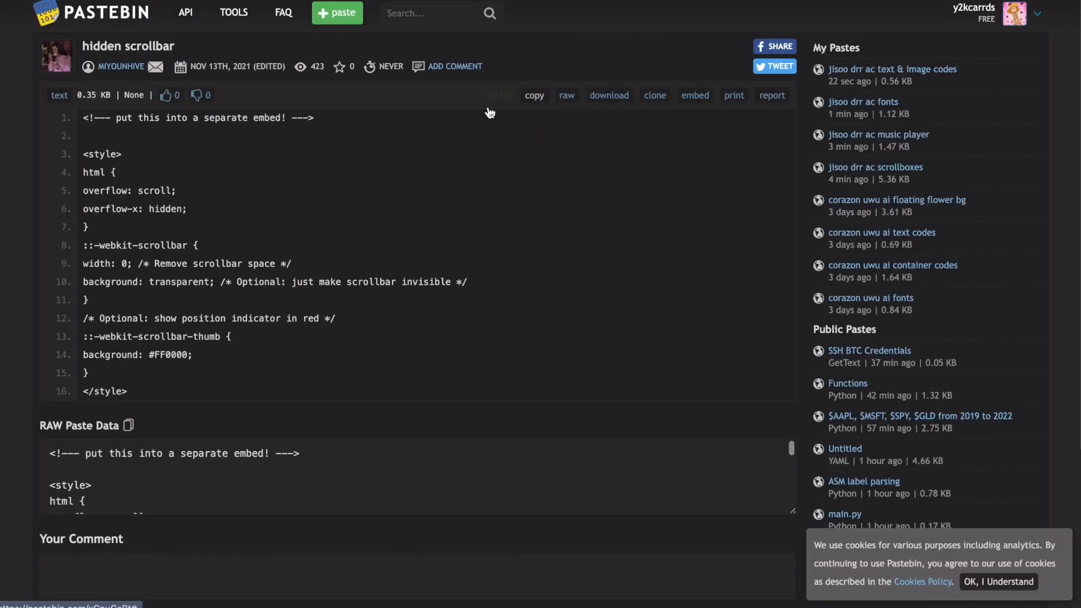
Step: Copy the "hidden scrollbar" code from Pastebin and paste it as the code of the hidden scrollbar embed
{"action": "left_click", "coordinate": [533, 100]}
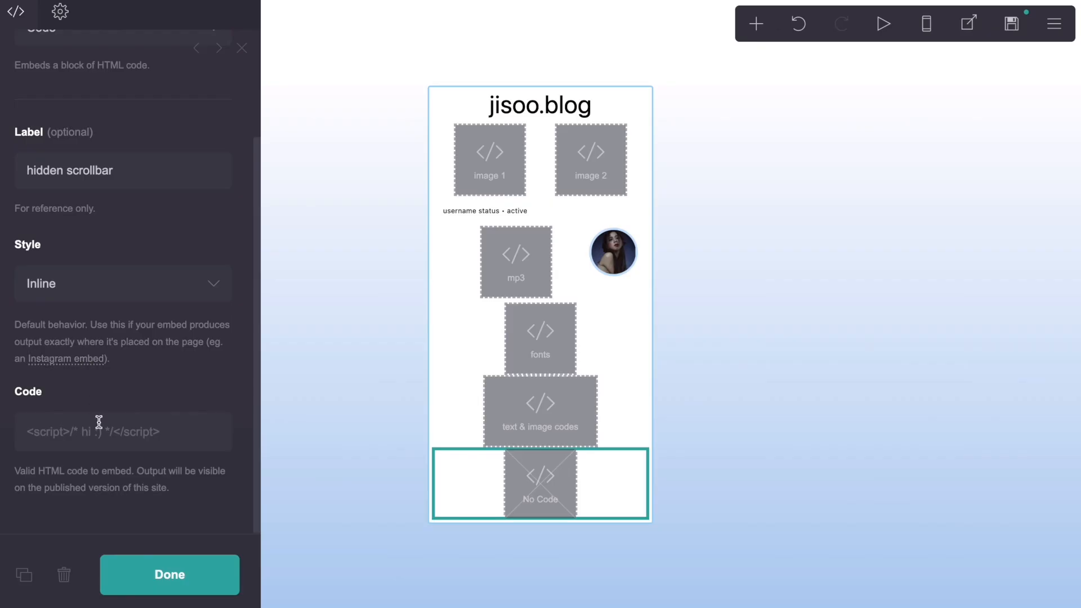
{"action": "left_click", "coordinate": [98, 421]}
{"action": "key", "text": "ctrl+v"}
{"action": "scroll", "coordinate": [66, 473], "scroll_direction": "down", "scroll_amount": 2}
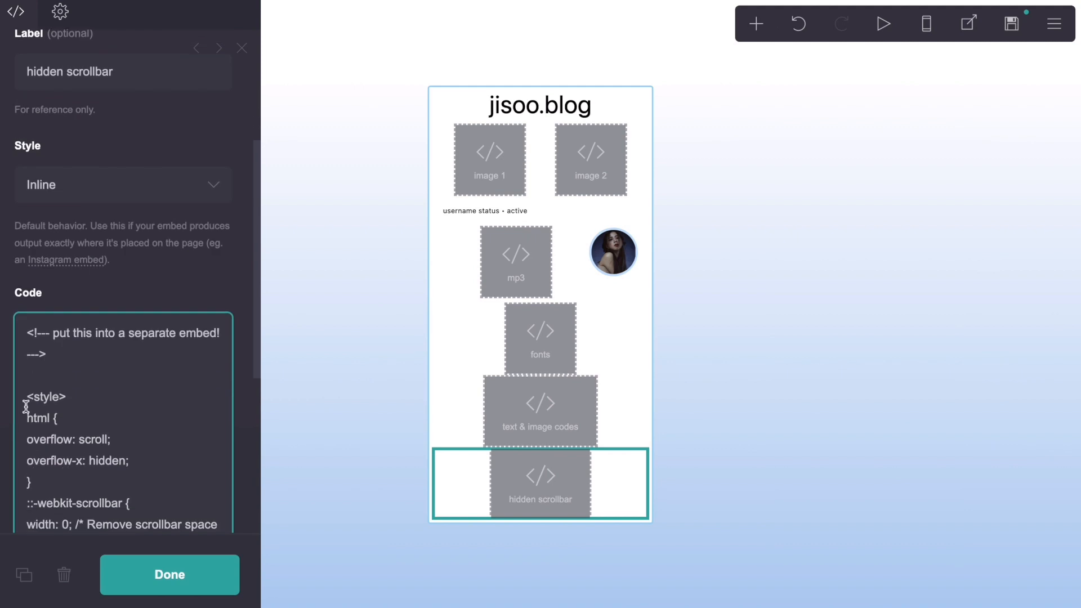
Step: Delete the "put this into a separate embed!" comment above the <style> tag and close the hidden scrollbar embed
{"action": "left_click_drag", "start_coordinate": [25, 397], "coordinate": [25, 332]}
{"action": "key", "text": "BackSpace"}
{"action": "scroll", "coordinate": [111, 424], "scroll_direction": "down", "scroll_amount": 5}
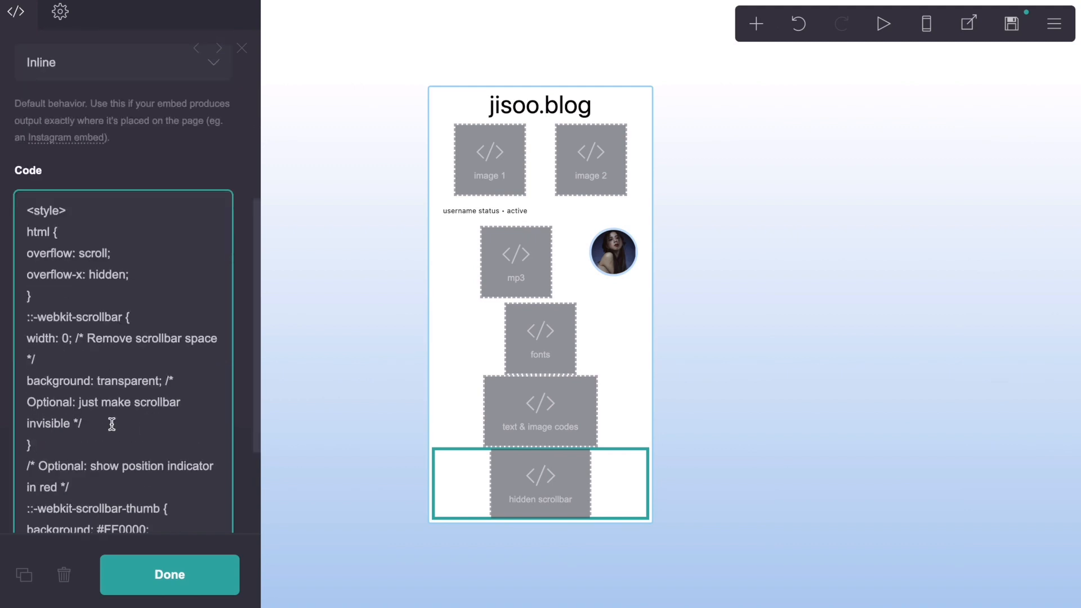
{"action": "scroll", "coordinate": [112, 424], "scroll_direction": "up", "scroll_amount": 9}
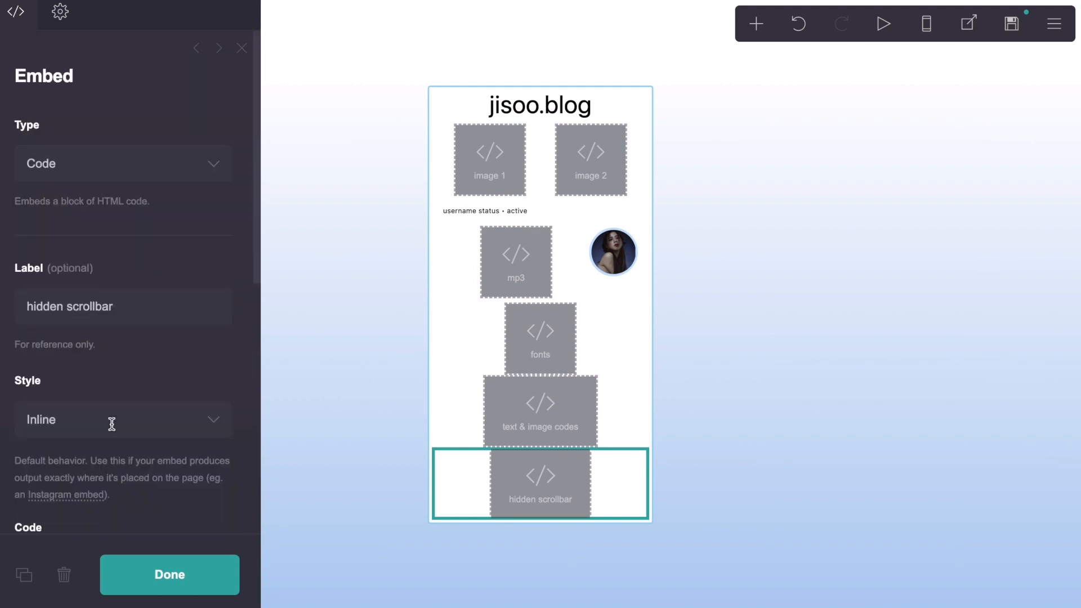
{"action": "left_click", "coordinate": [242, 49]}
Step: Add another code embed below the hidden scrollbar embed and label it "selection"
{"action": "left_click", "coordinate": [756, 23]}
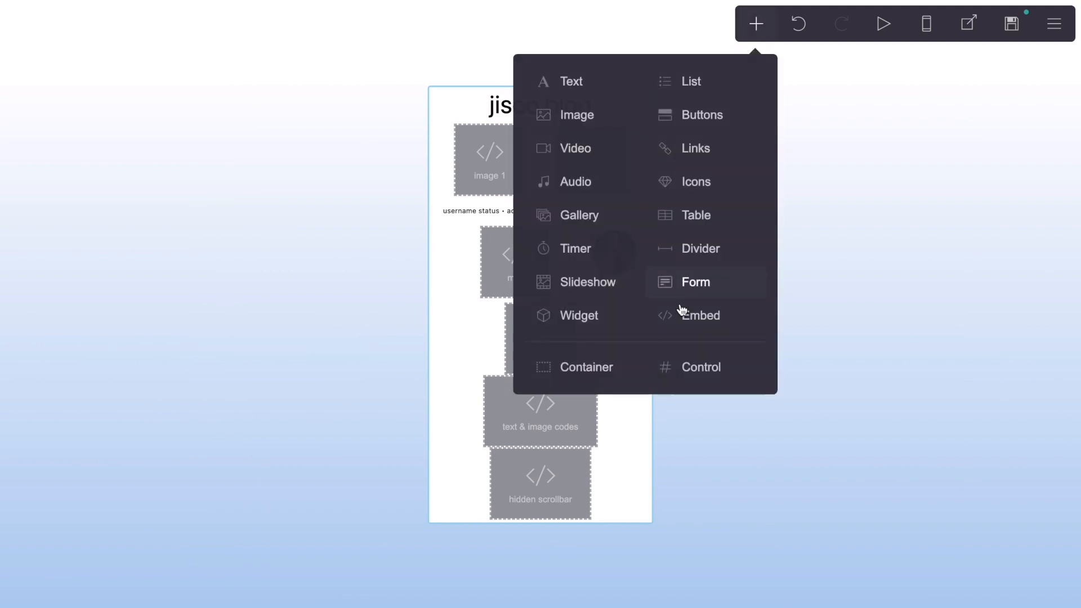
{"action": "left_click", "coordinate": [685, 320]}
{"action": "left_click", "coordinate": [177, 307]}
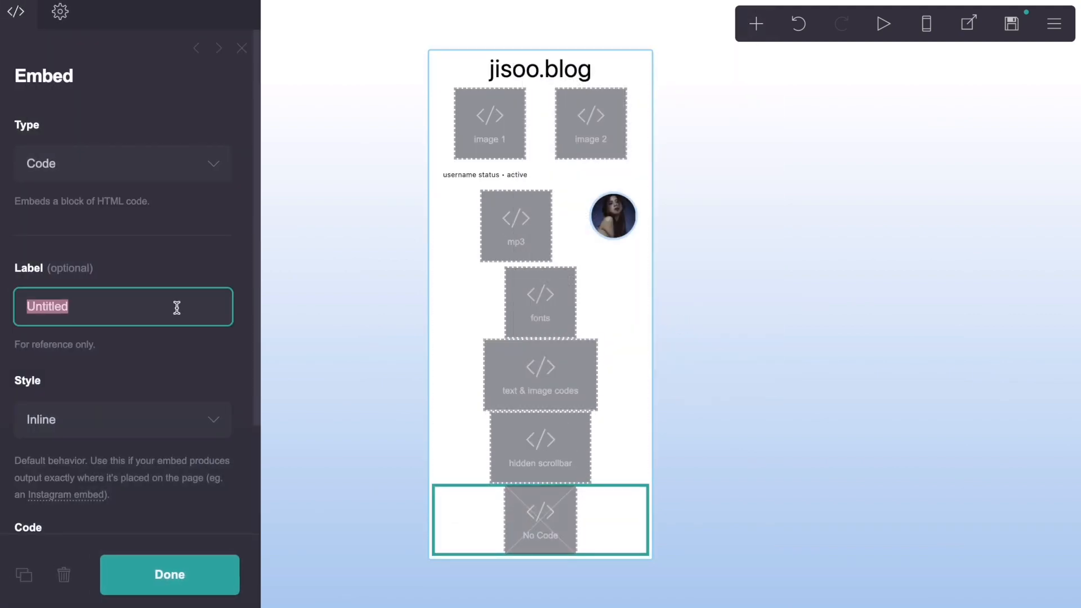
{"action": "type", "text": "se"}
{"action": "key", "text": "BackSpace"}
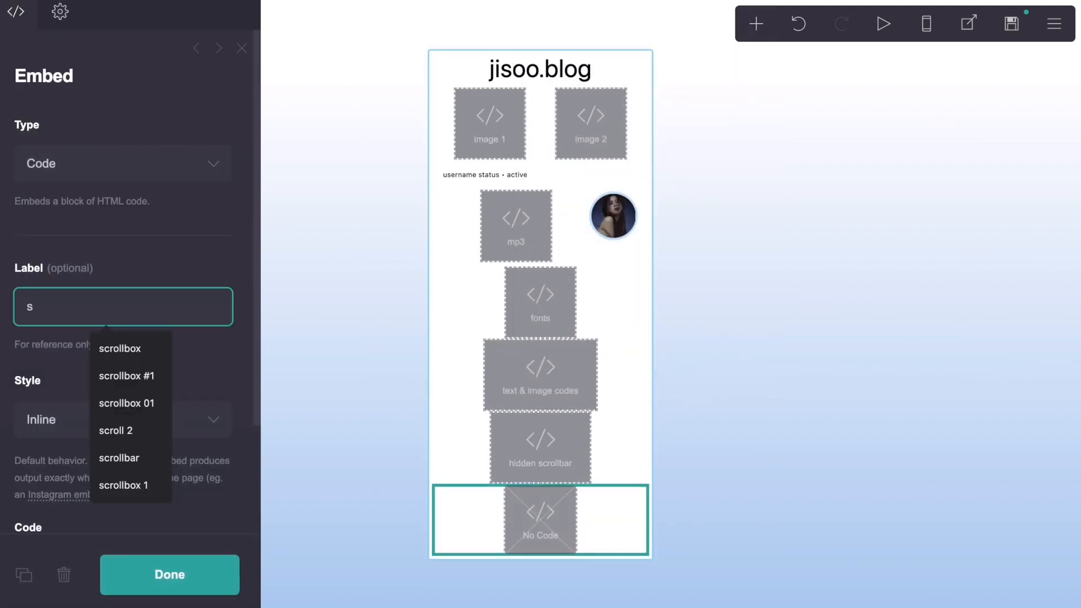
{"action": "type", "text": "election"}
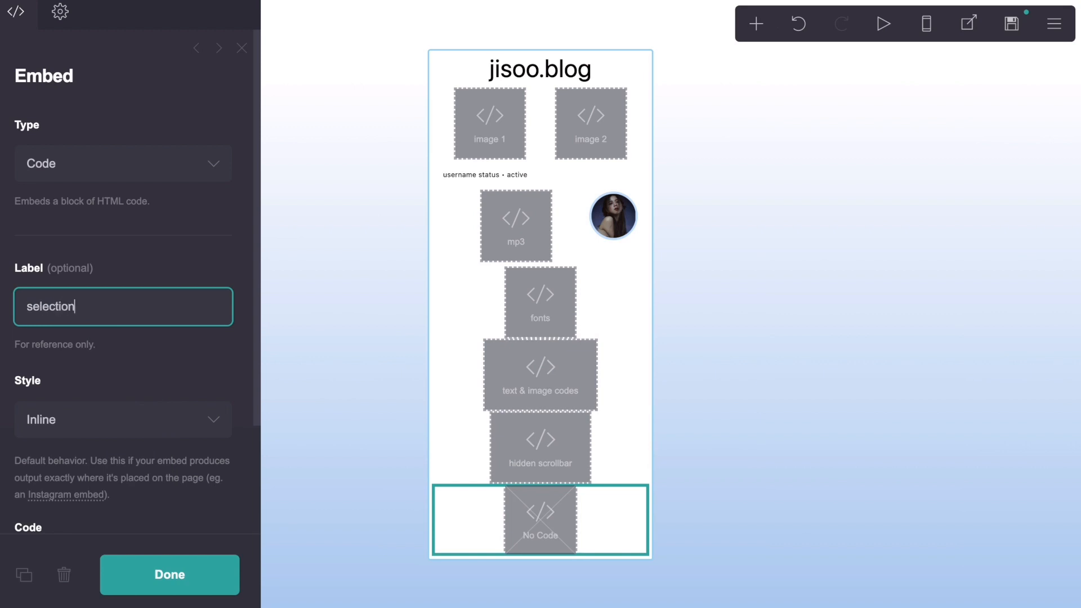
{"action": "left_click", "coordinate": [190, 283]}
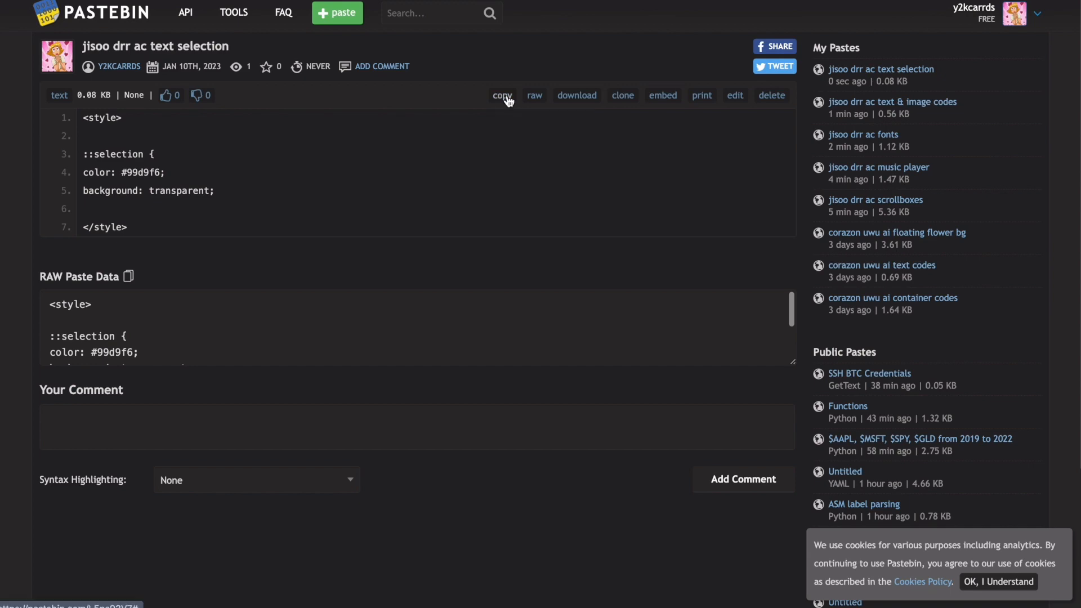
Step: Copy the "jisoo drr ac text selection" code from Pastebin and paste it as the code of the selection embed
{"action": "left_click", "coordinate": [507, 101]}
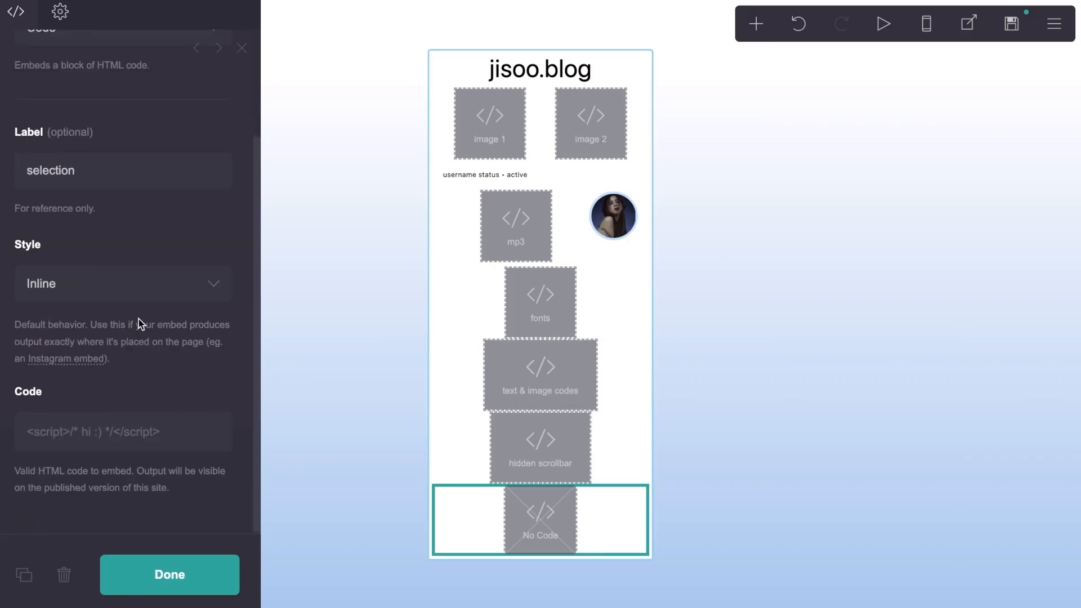
{"action": "left_click", "coordinate": [103, 434]}
{"action": "key", "text": "ctrl+v"}
{"action": "scroll", "coordinate": [106, 431], "scroll_direction": "down", "scroll_amount": 1}
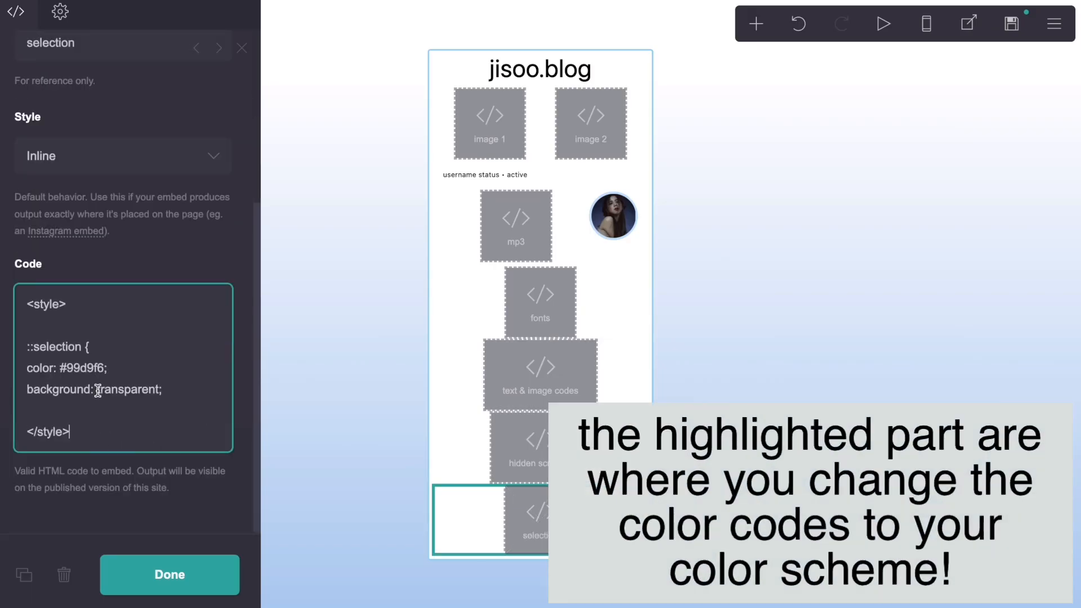
Step: Examine the color value in the ::selection rule and its effect on the page, and close the selection embed
{"action": "left_click_drag", "start_coordinate": [103, 370], "coordinate": [60, 372]}
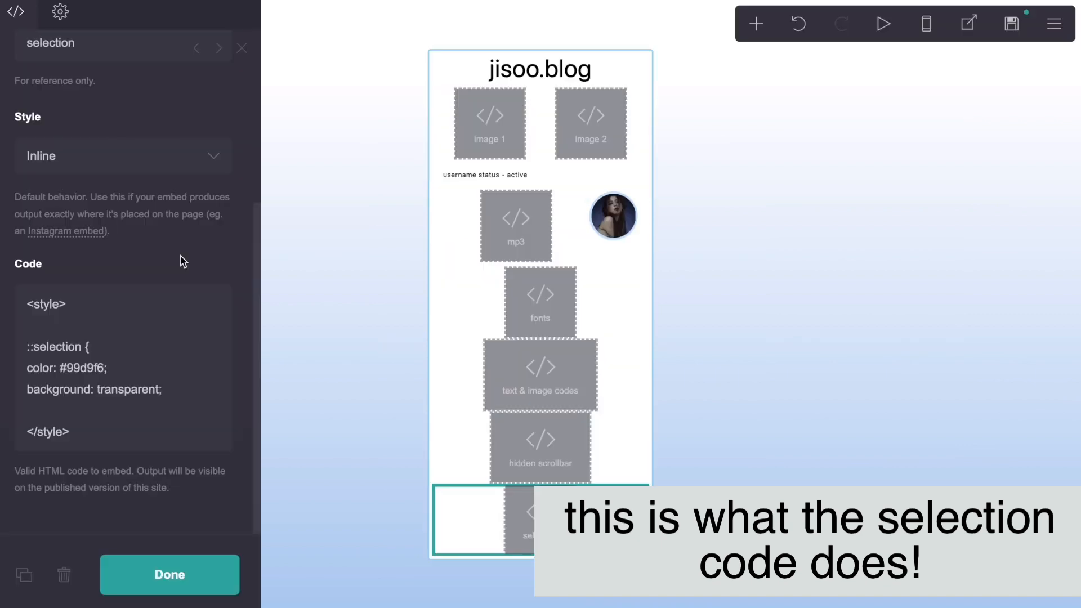
{"action": "scroll", "coordinate": [248, 257], "scroll_direction": "up", "scroll_amount": 5}
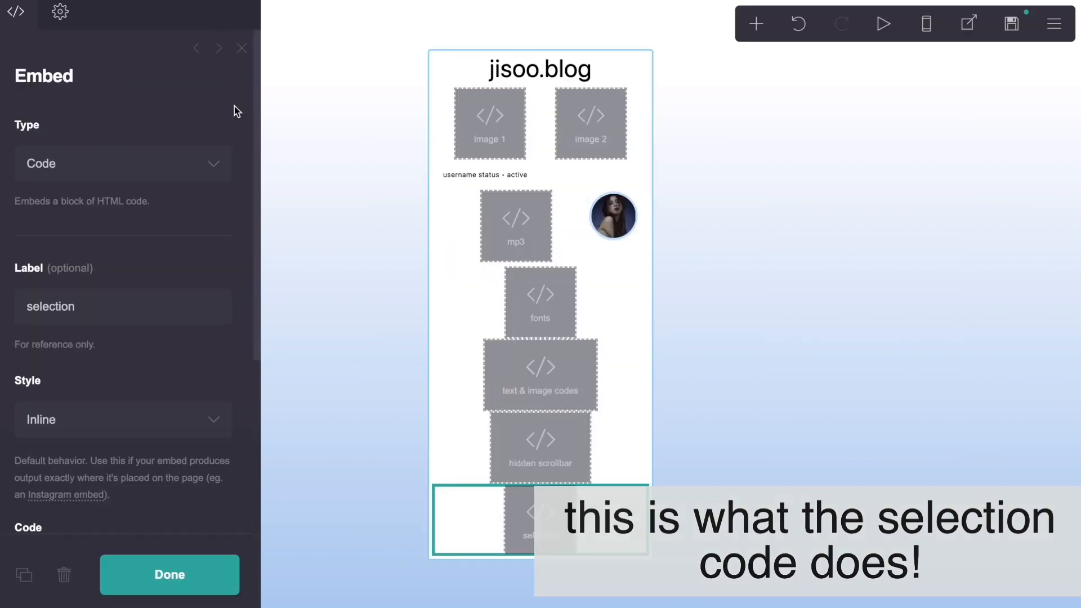
{"action": "left_click", "coordinate": [247, 48]}
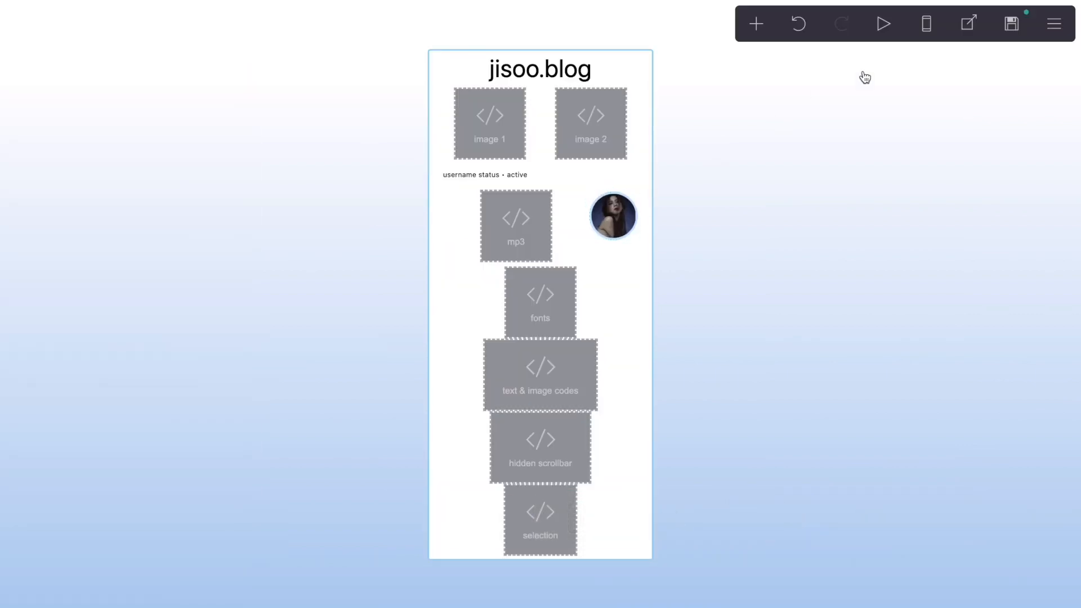
Step: Preview the finished site and examine the text and links inside both image scrollboxes
{"action": "left_click", "coordinate": [891, 31]}
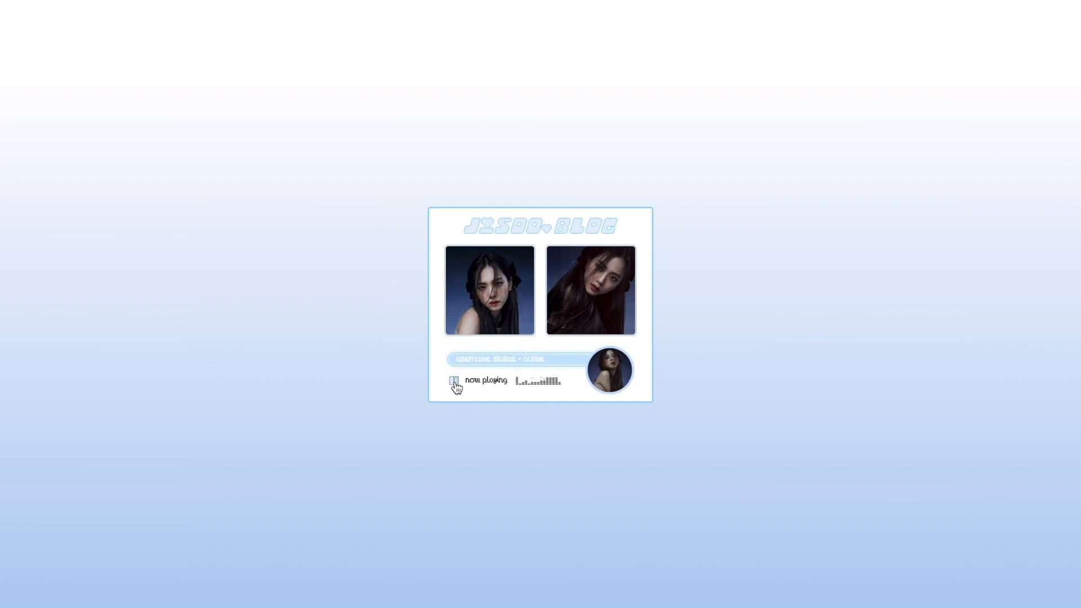
{"action": "mouse_move", "coordinate": [502, 310]}
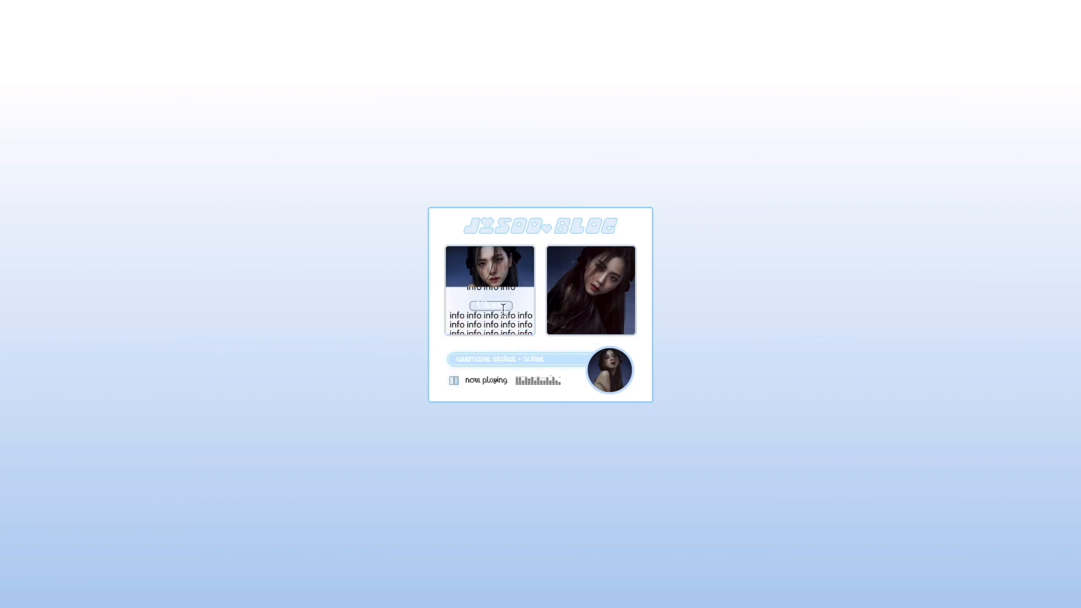
{"action": "scroll", "coordinate": [503, 309], "scroll_direction": "down", "scroll_amount": 3}
{"action": "scroll", "coordinate": [502, 309], "scroll_direction": "up", "scroll_amount": 3}
{"action": "scroll", "coordinate": [503, 309], "scroll_direction": "down", "scroll_amount": 3}
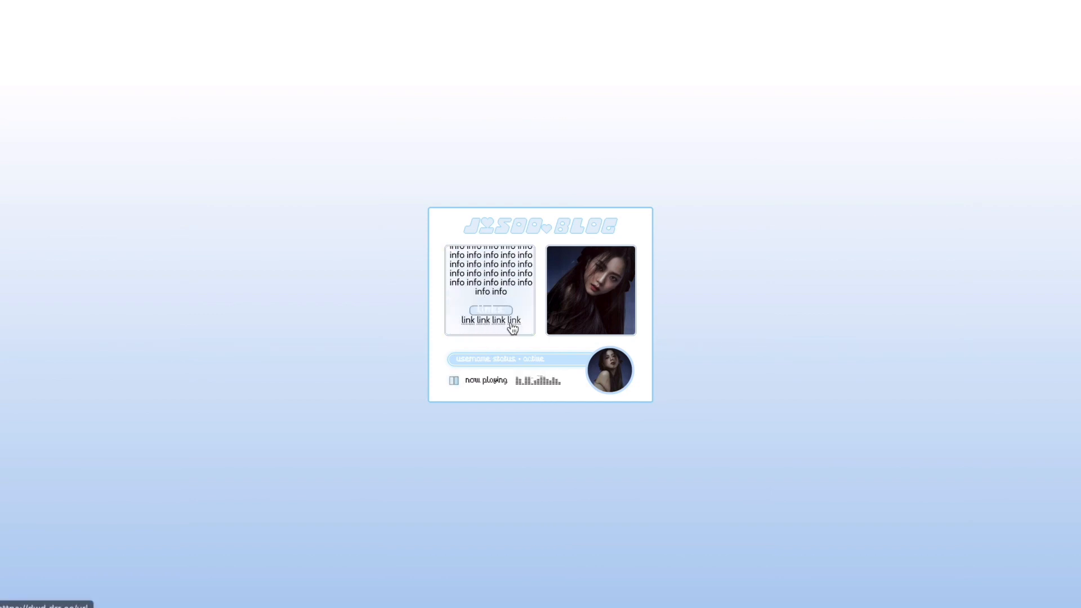
{"action": "scroll", "coordinate": [524, 304], "scroll_direction": "up", "scroll_amount": 3}
{"action": "mouse_move", "coordinate": [573, 302]}
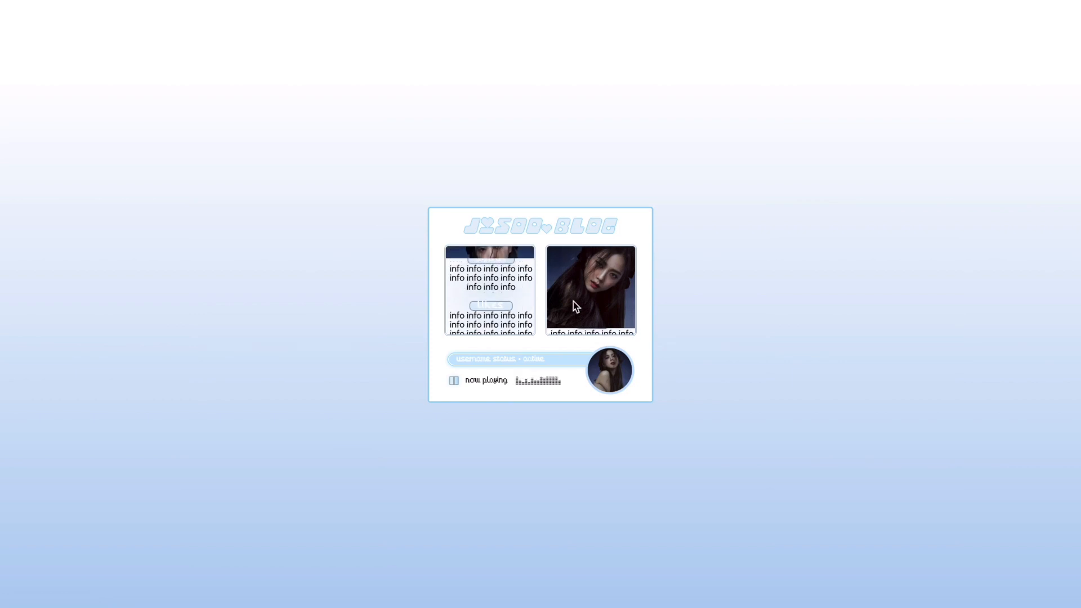
{"action": "scroll", "coordinate": [579, 303], "scroll_direction": "down", "scroll_amount": 2}
{"action": "scroll", "coordinate": [579, 303], "scroll_direction": "down", "scroll_amount": 2}
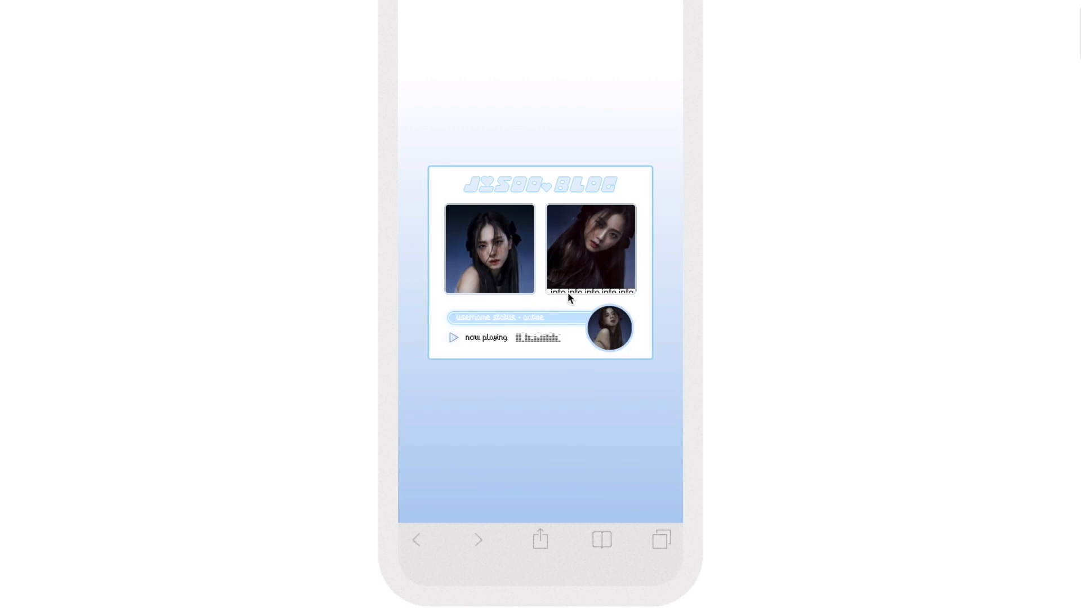
Step: Play the music player in the mobile preview and check the contents of both image scrollboxes
{"action": "left_click", "coordinate": [452, 340]}
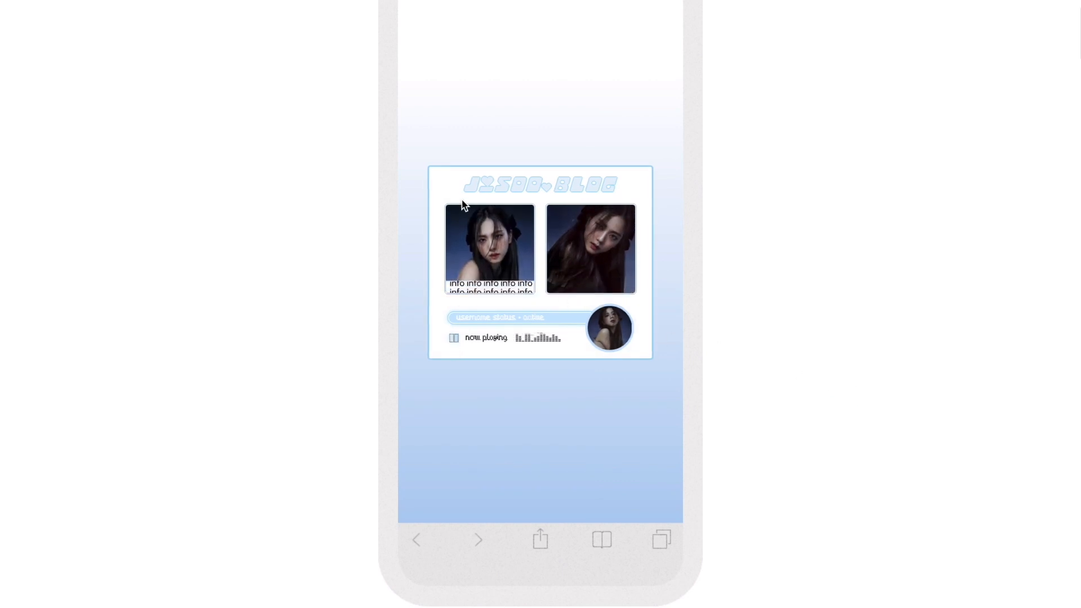
{"action": "mouse_move", "coordinate": [479, 251]}
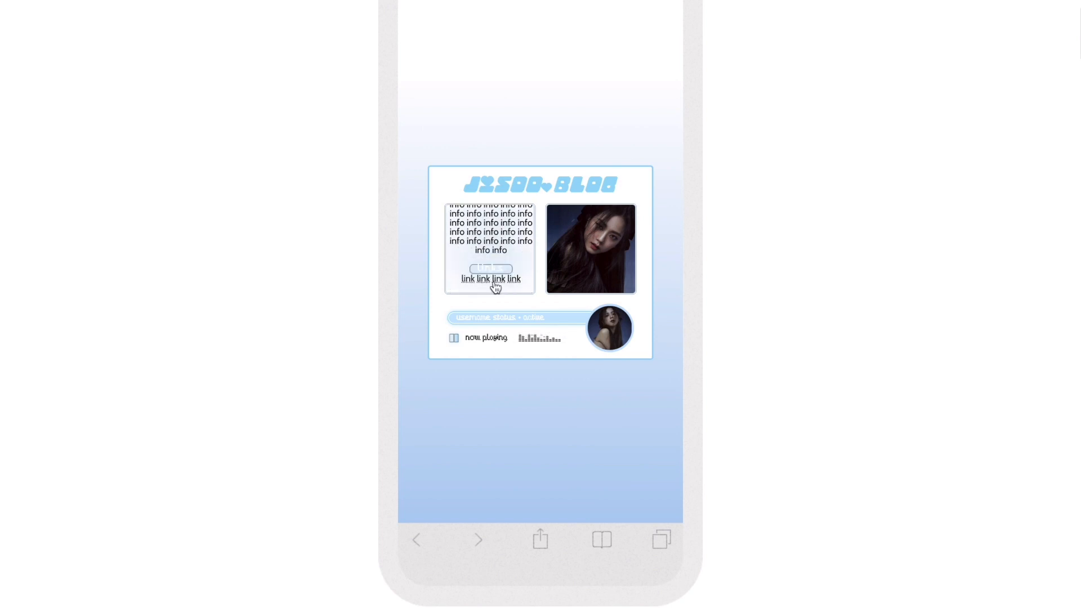
{"action": "mouse_move", "coordinate": [610, 271]}
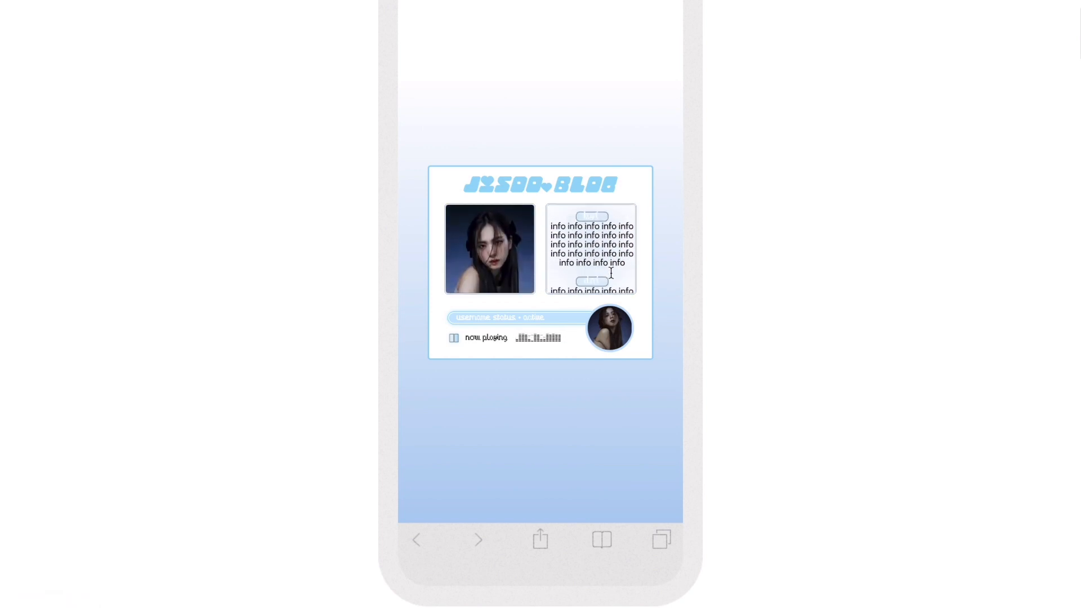
{"action": "mouse_move", "coordinate": [506, 265]}
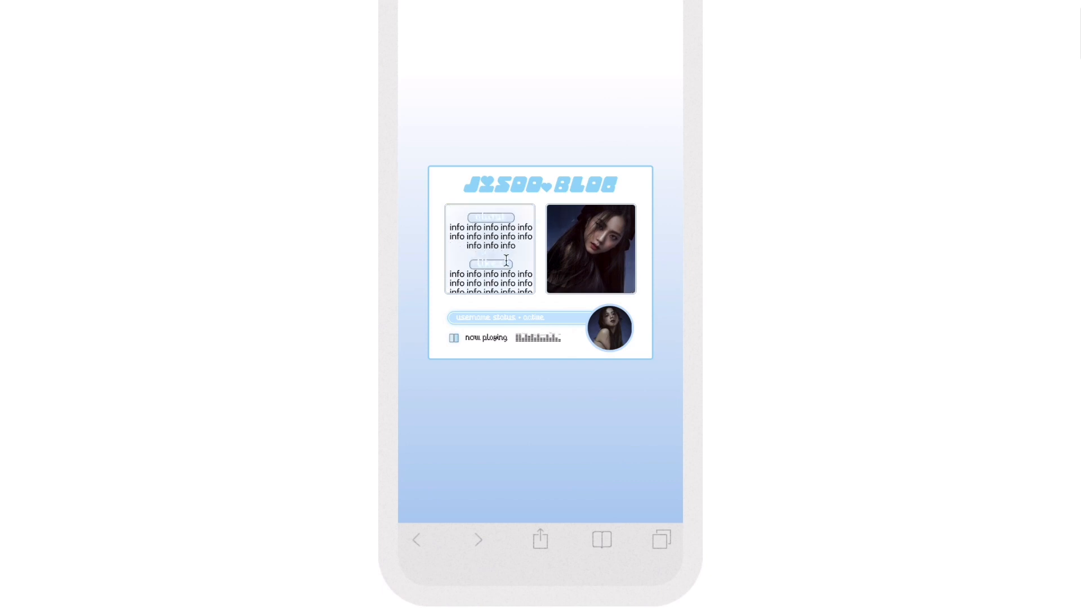